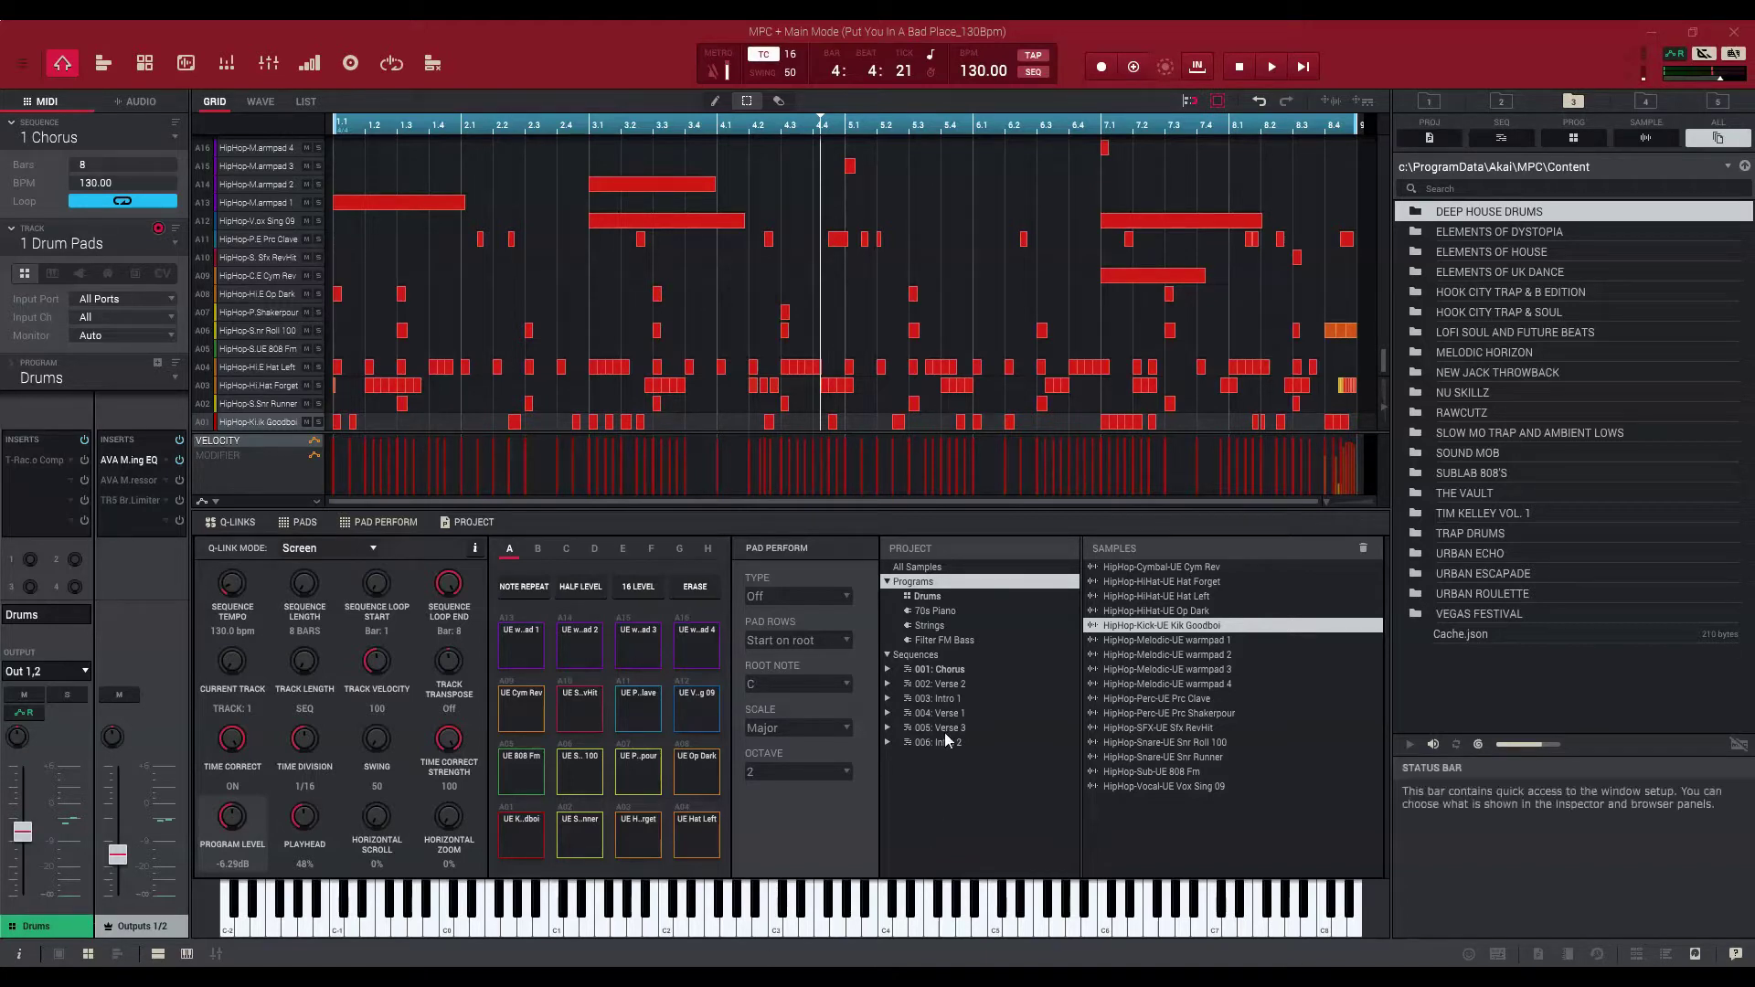
Switch to Song mode to show the 13-step Intro/Chorus/Verse song list.
{"action": "left_click", "coordinate": [474, 66]}
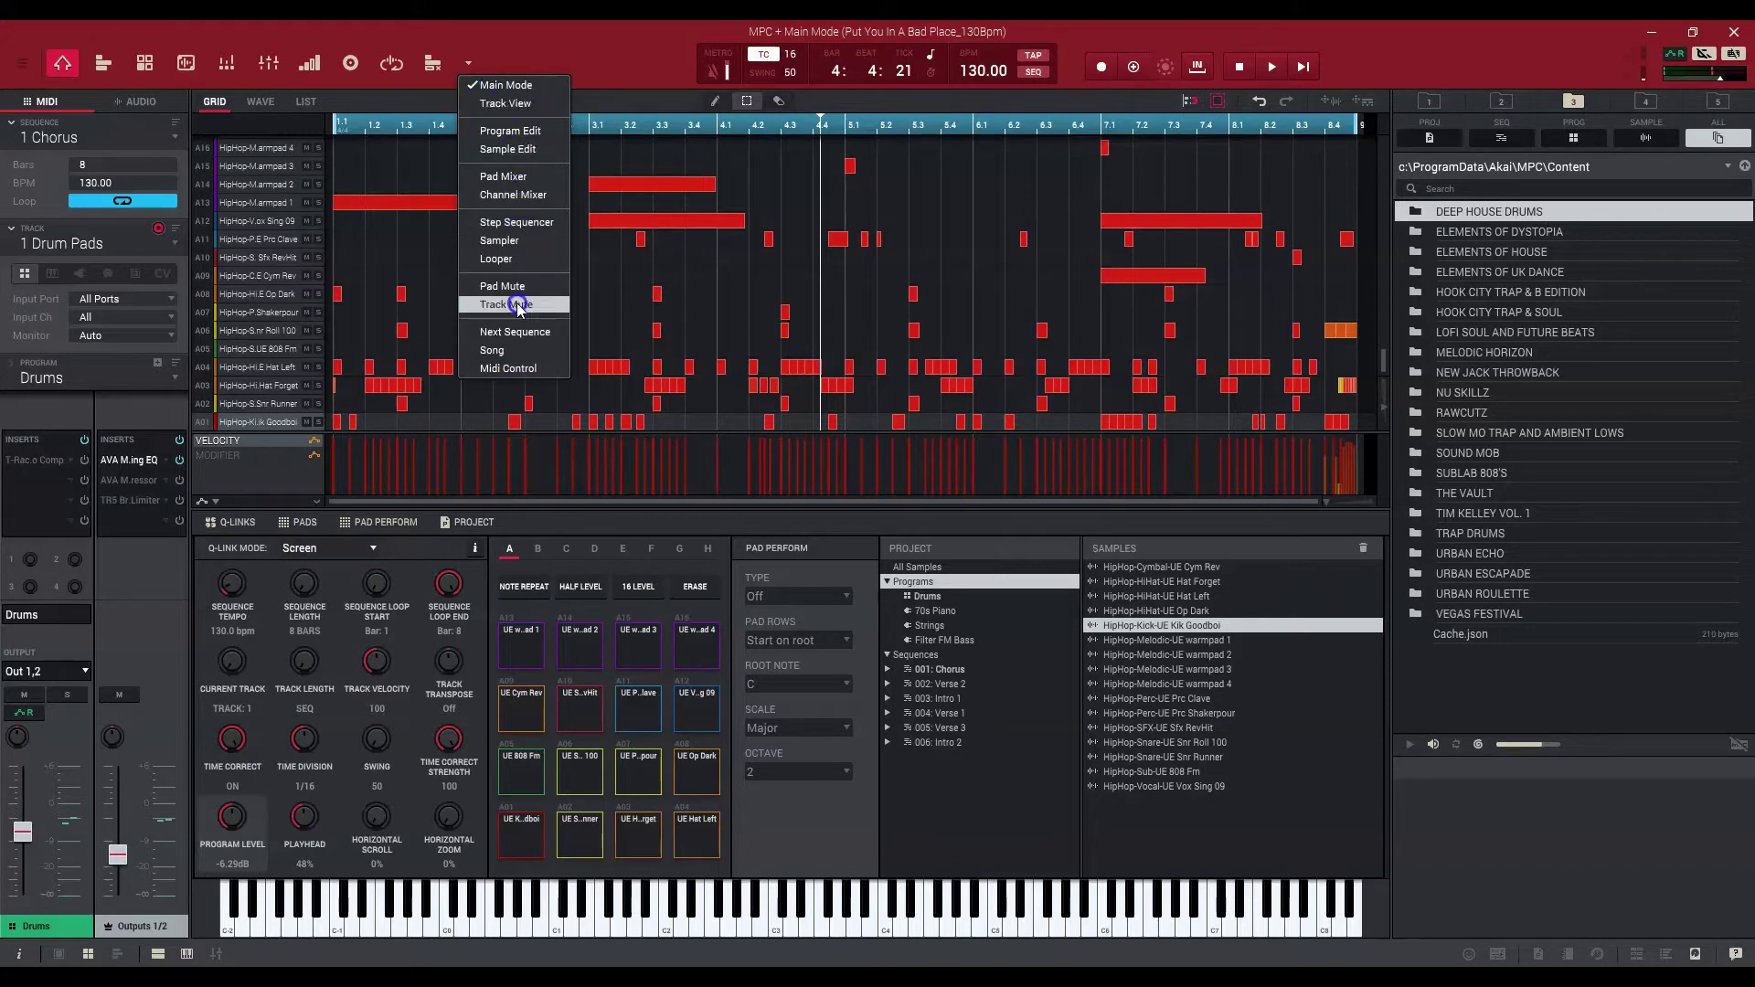
{"action": "left_click", "coordinate": [501, 351]}
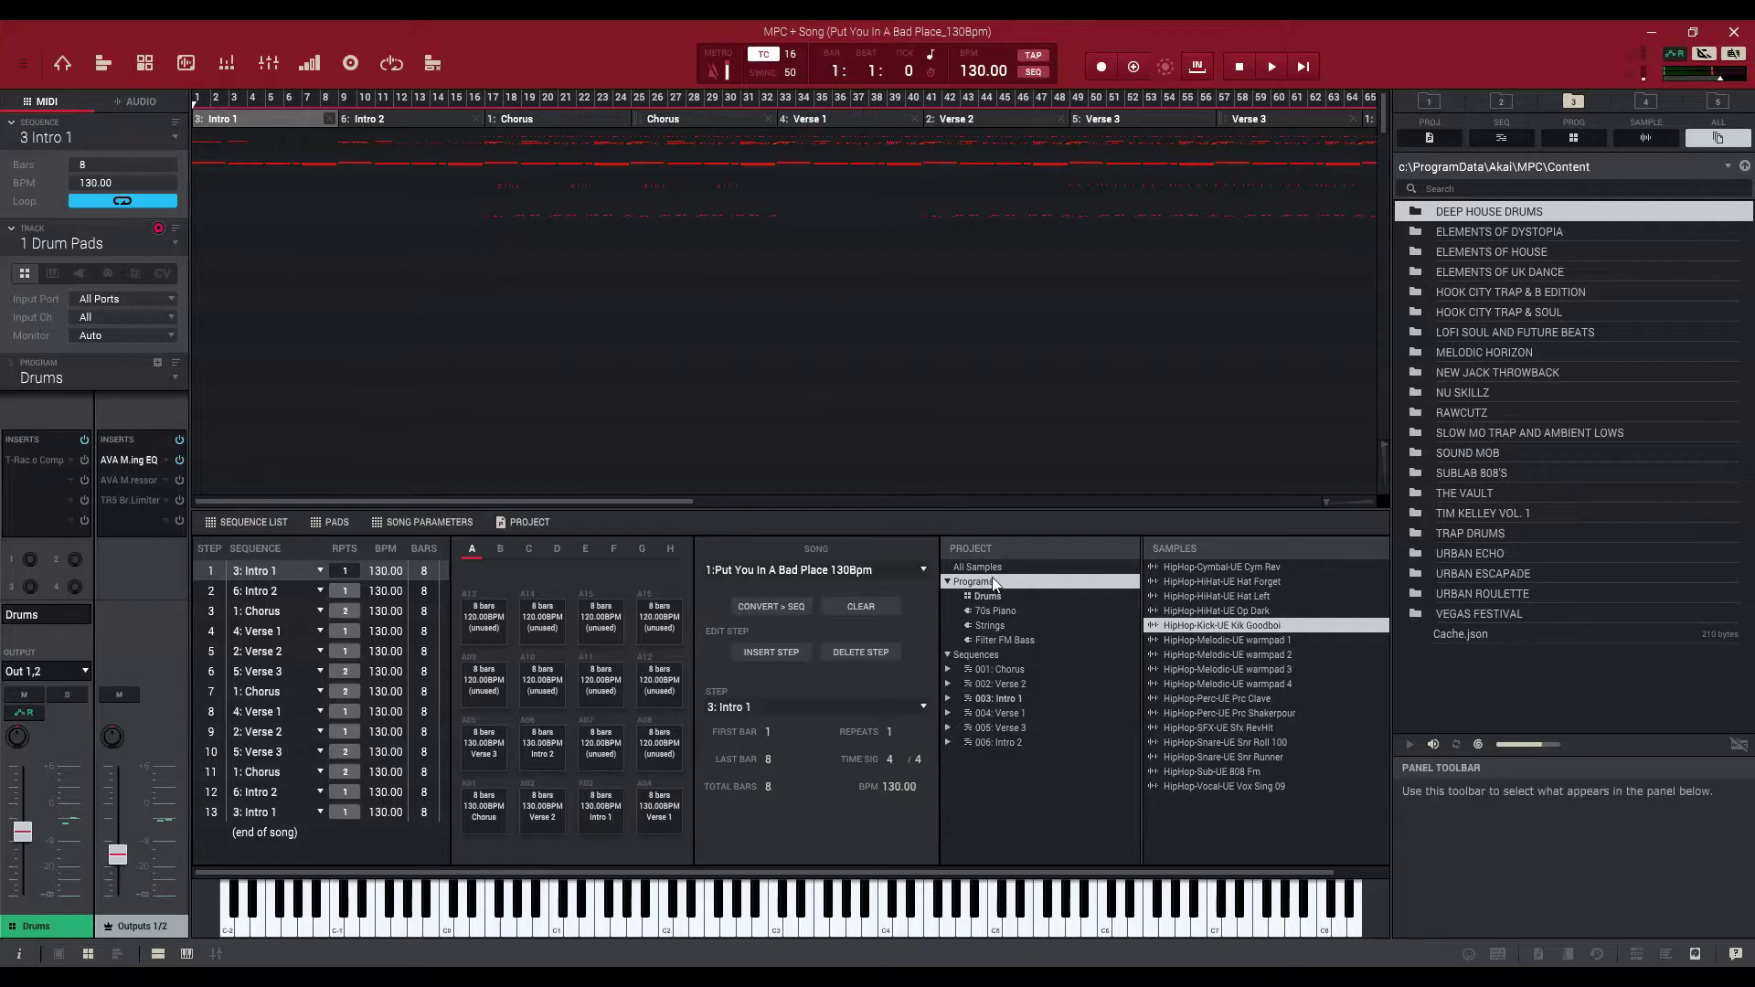
Return to Main Mode and preview the 70s Piano track.
{"action": "left_click", "coordinate": [468, 63]}
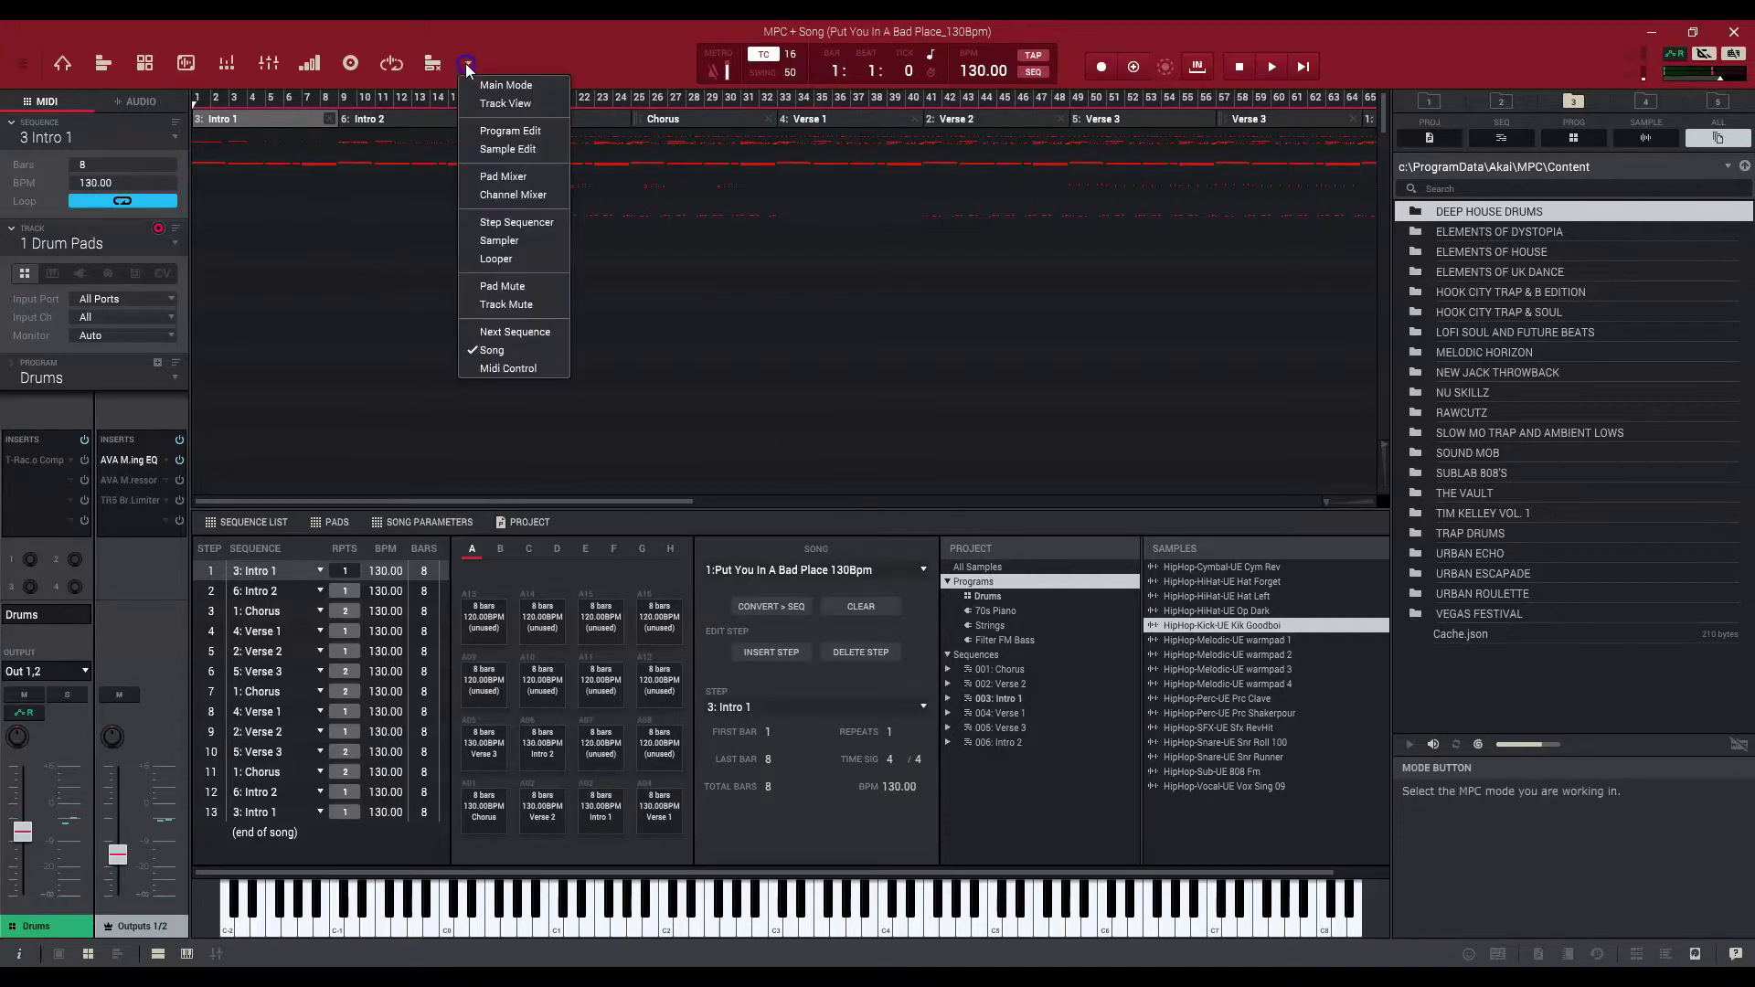
{"action": "left_click", "coordinate": [476, 80]}
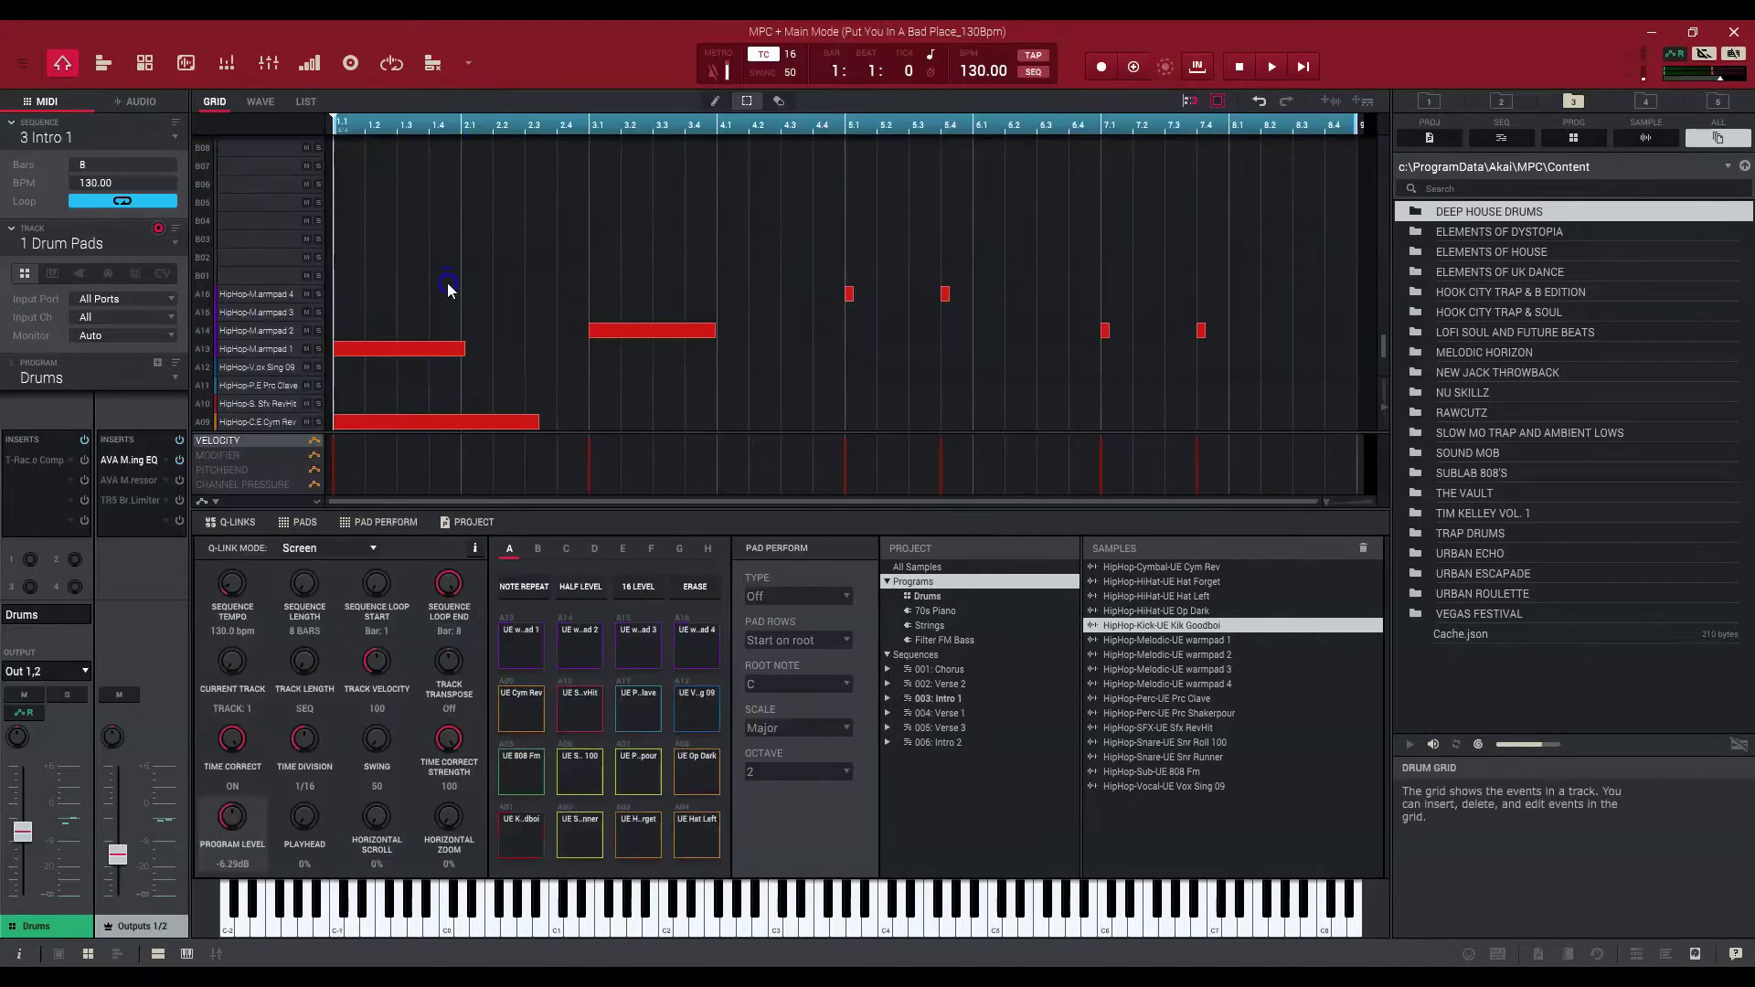
{"action": "left_click", "coordinate": [172, 246]}
{"action": "left_click", "coordinate": [139, 279]}
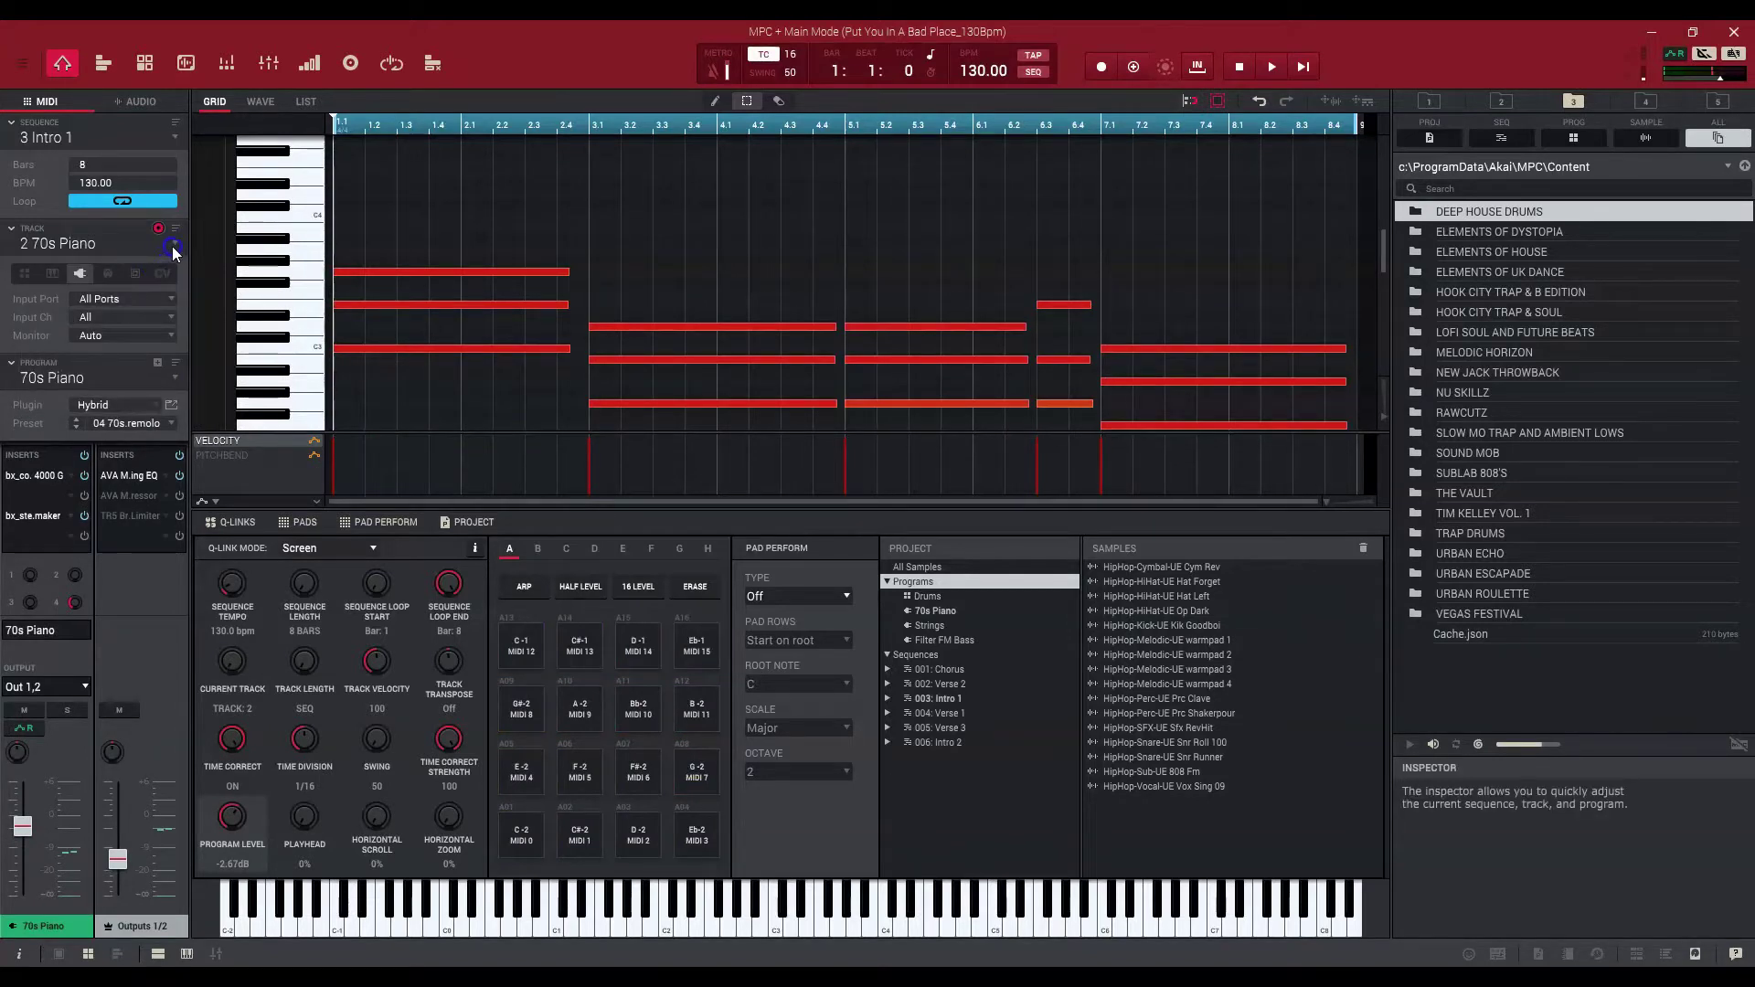
Switch back to the 1 Drum Pads track and select the 1 Chorus sequence.
{"action": "left_click", "coordinate": [174, 247]}
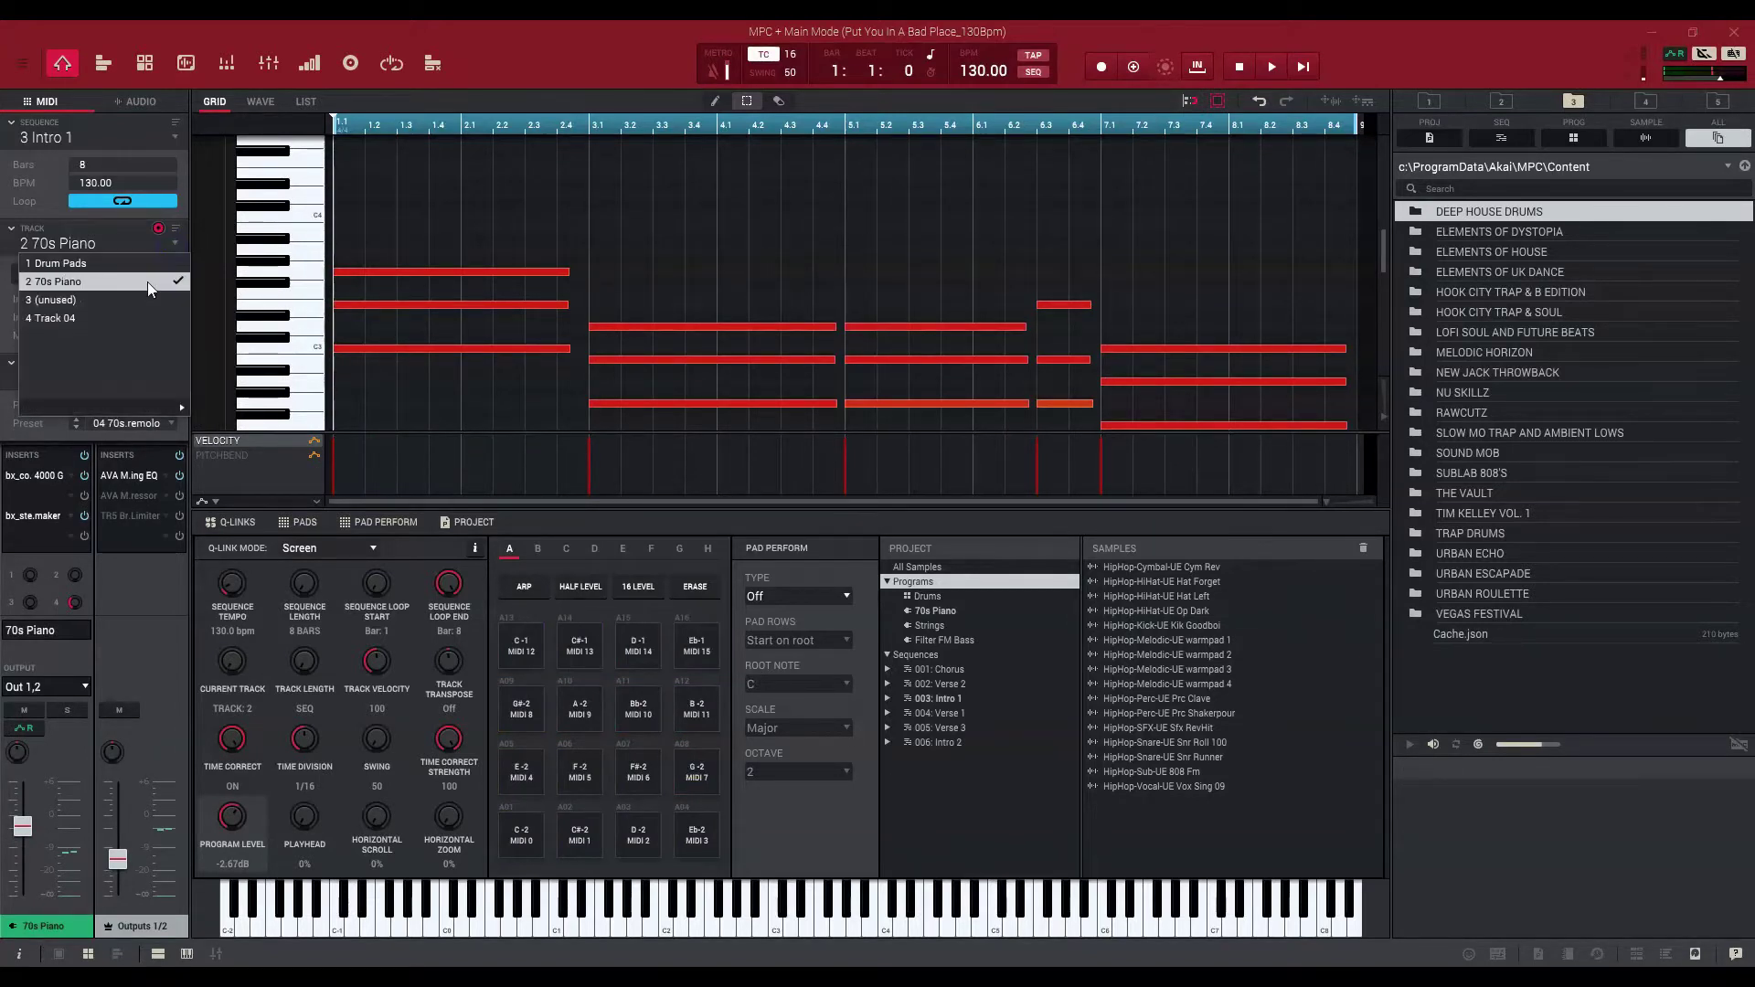
{"action": "left_click", "coordinate": [174, 248]}
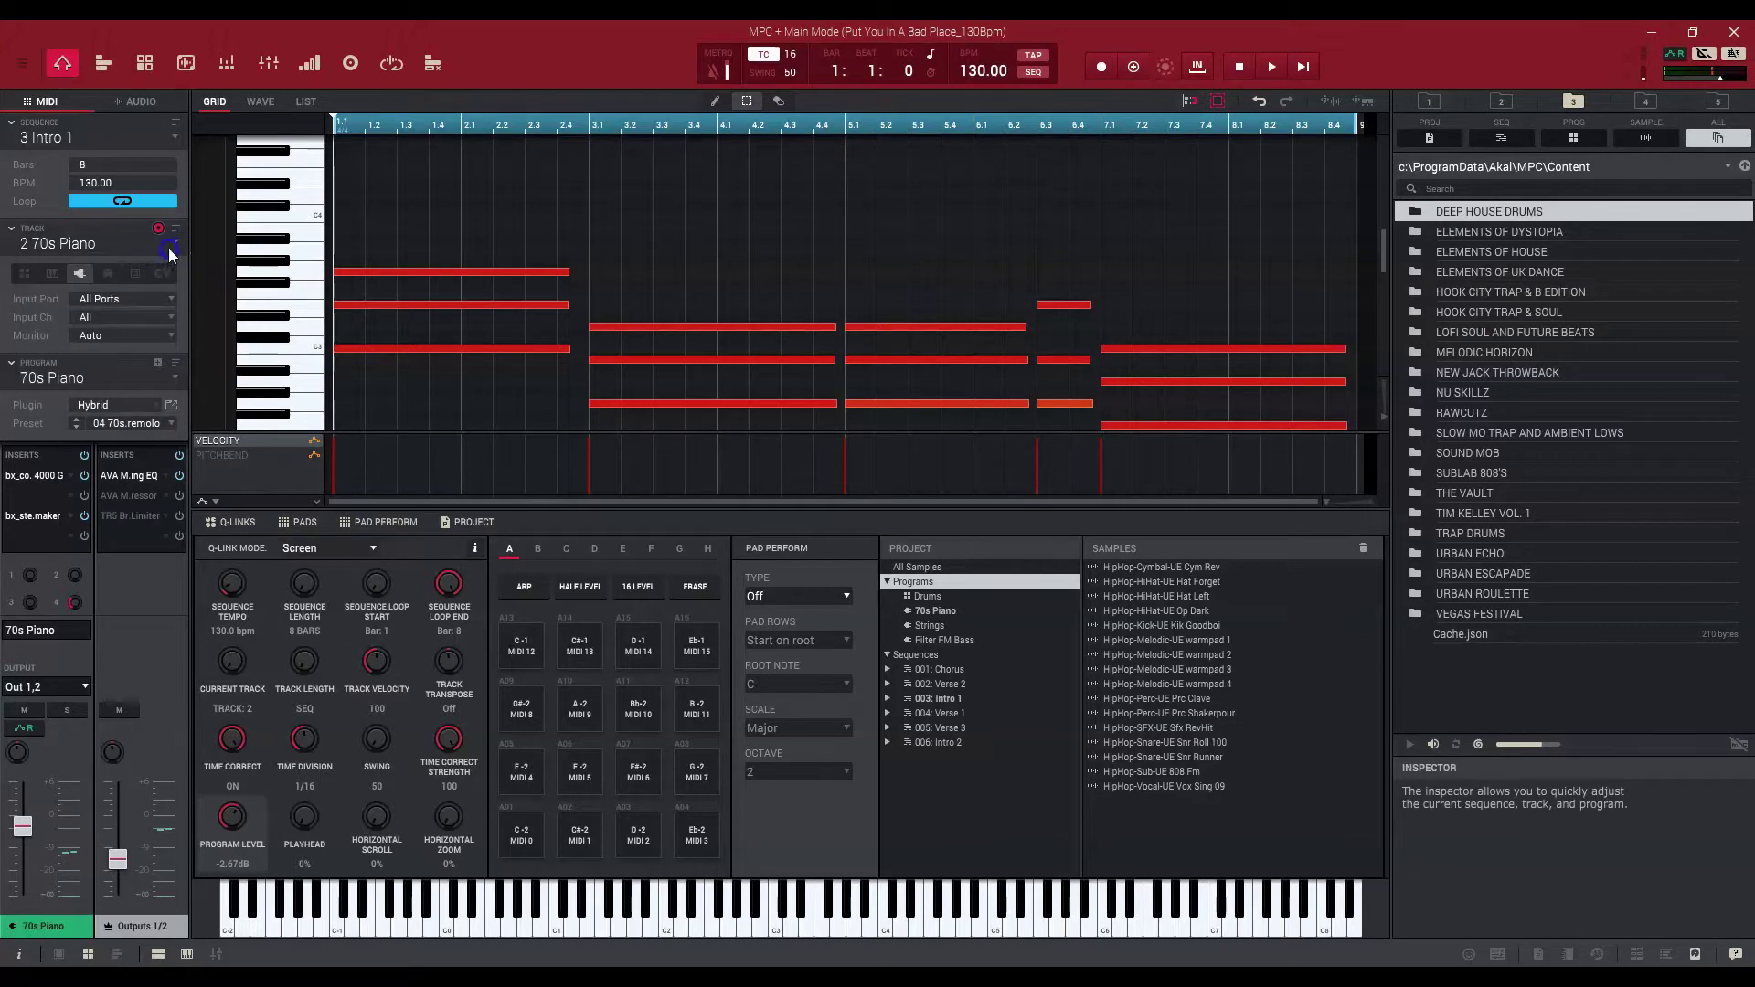
{"action": "left_click", "coordinate": [177, 249]}
{"action": "left_click", "coordinate": [161, 260]}
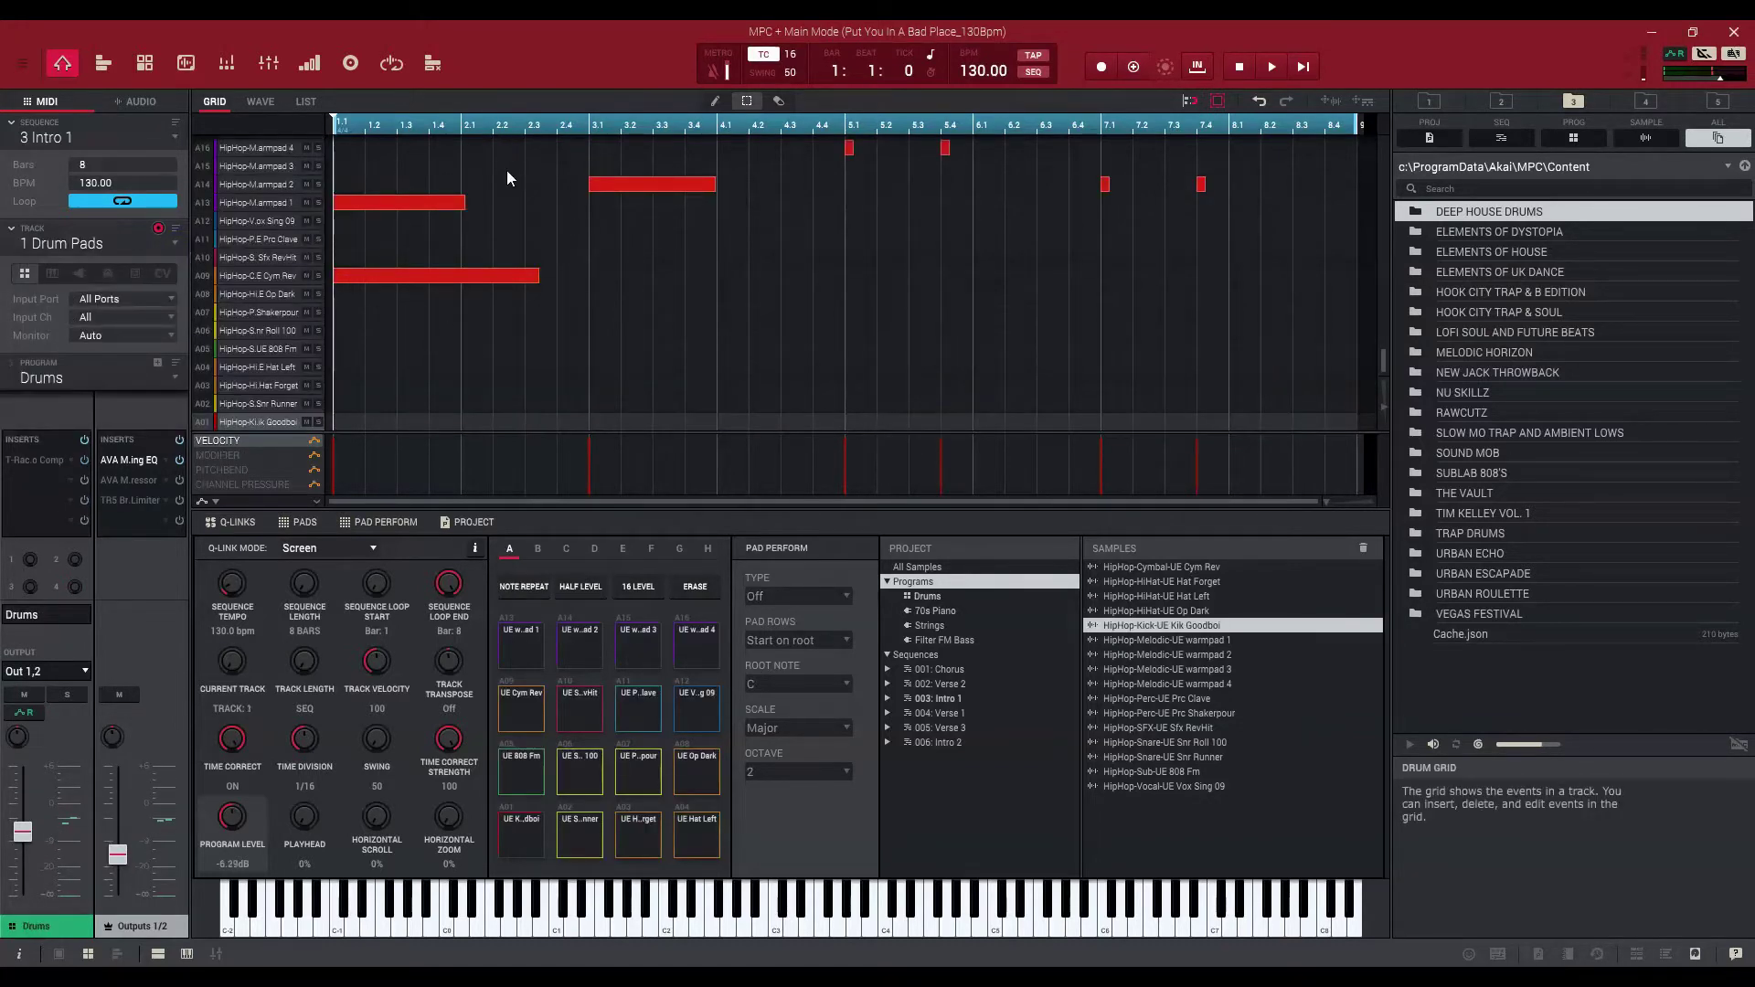
{"action": "left_click", "coordinate": [174, 137]}
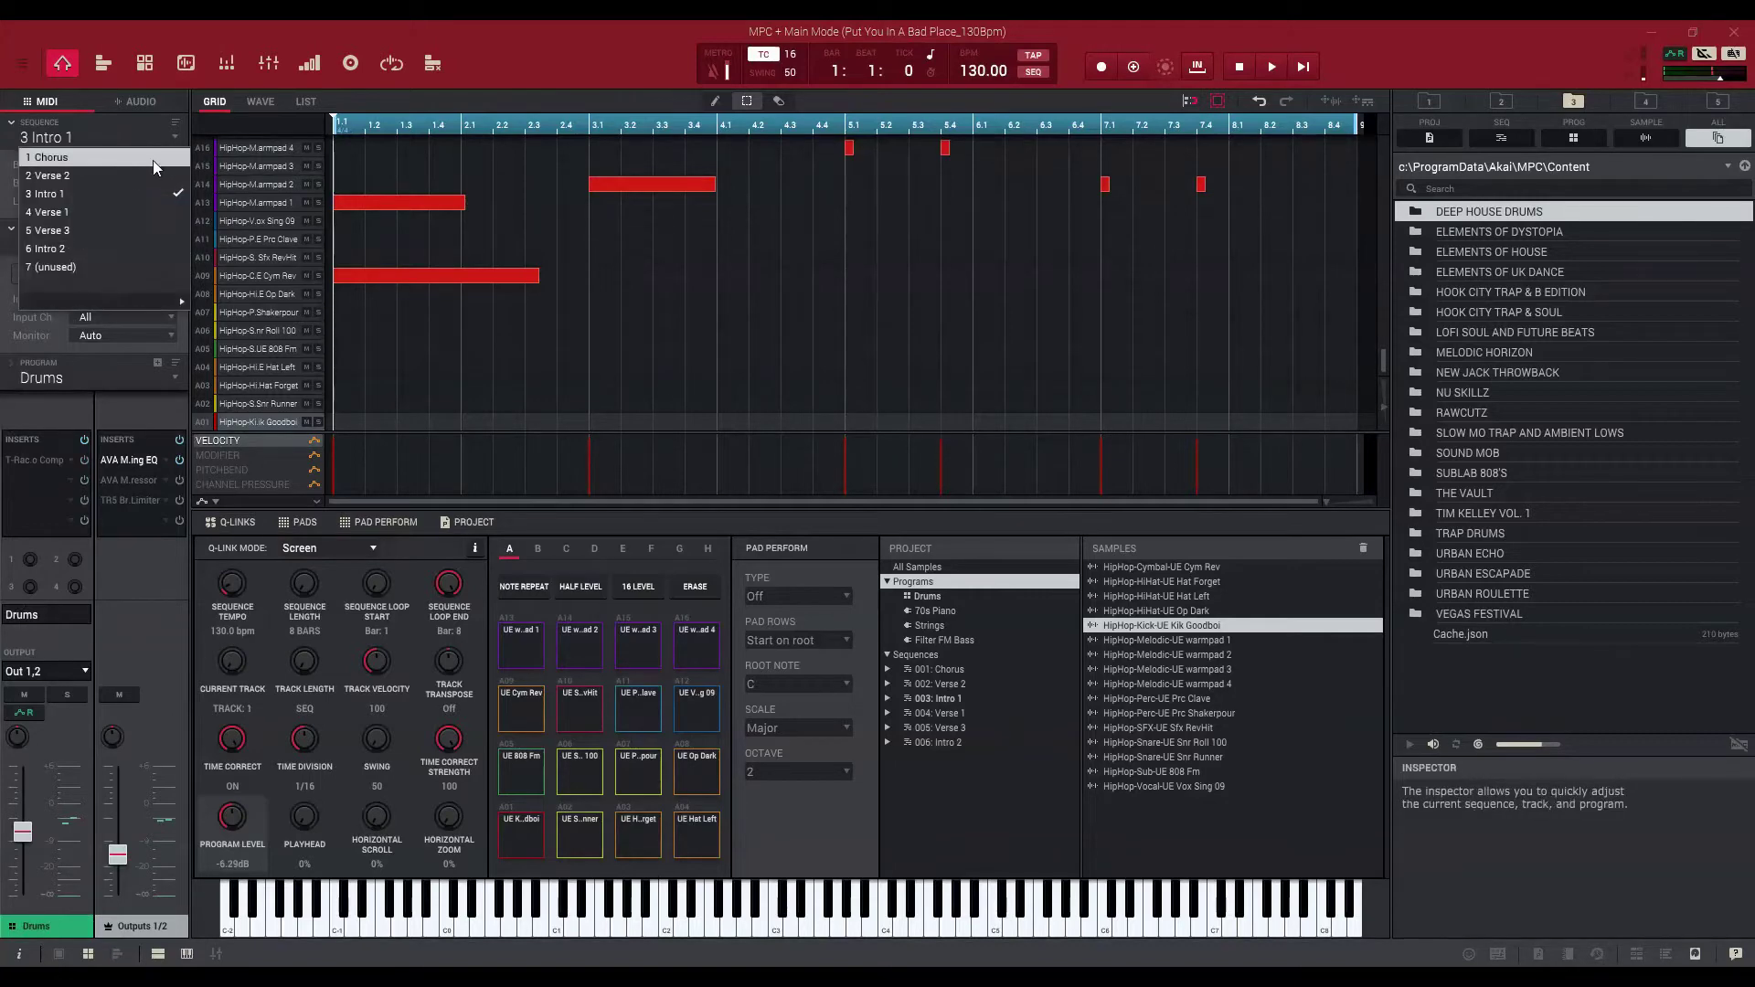
{"action": "left_click", "coordinate": [151, 161]}
In Song mode, use CONVERT > SEQ to make sequence 7, including muted tracks.
{"action": "left_click", "coordinate": [472, 63]}
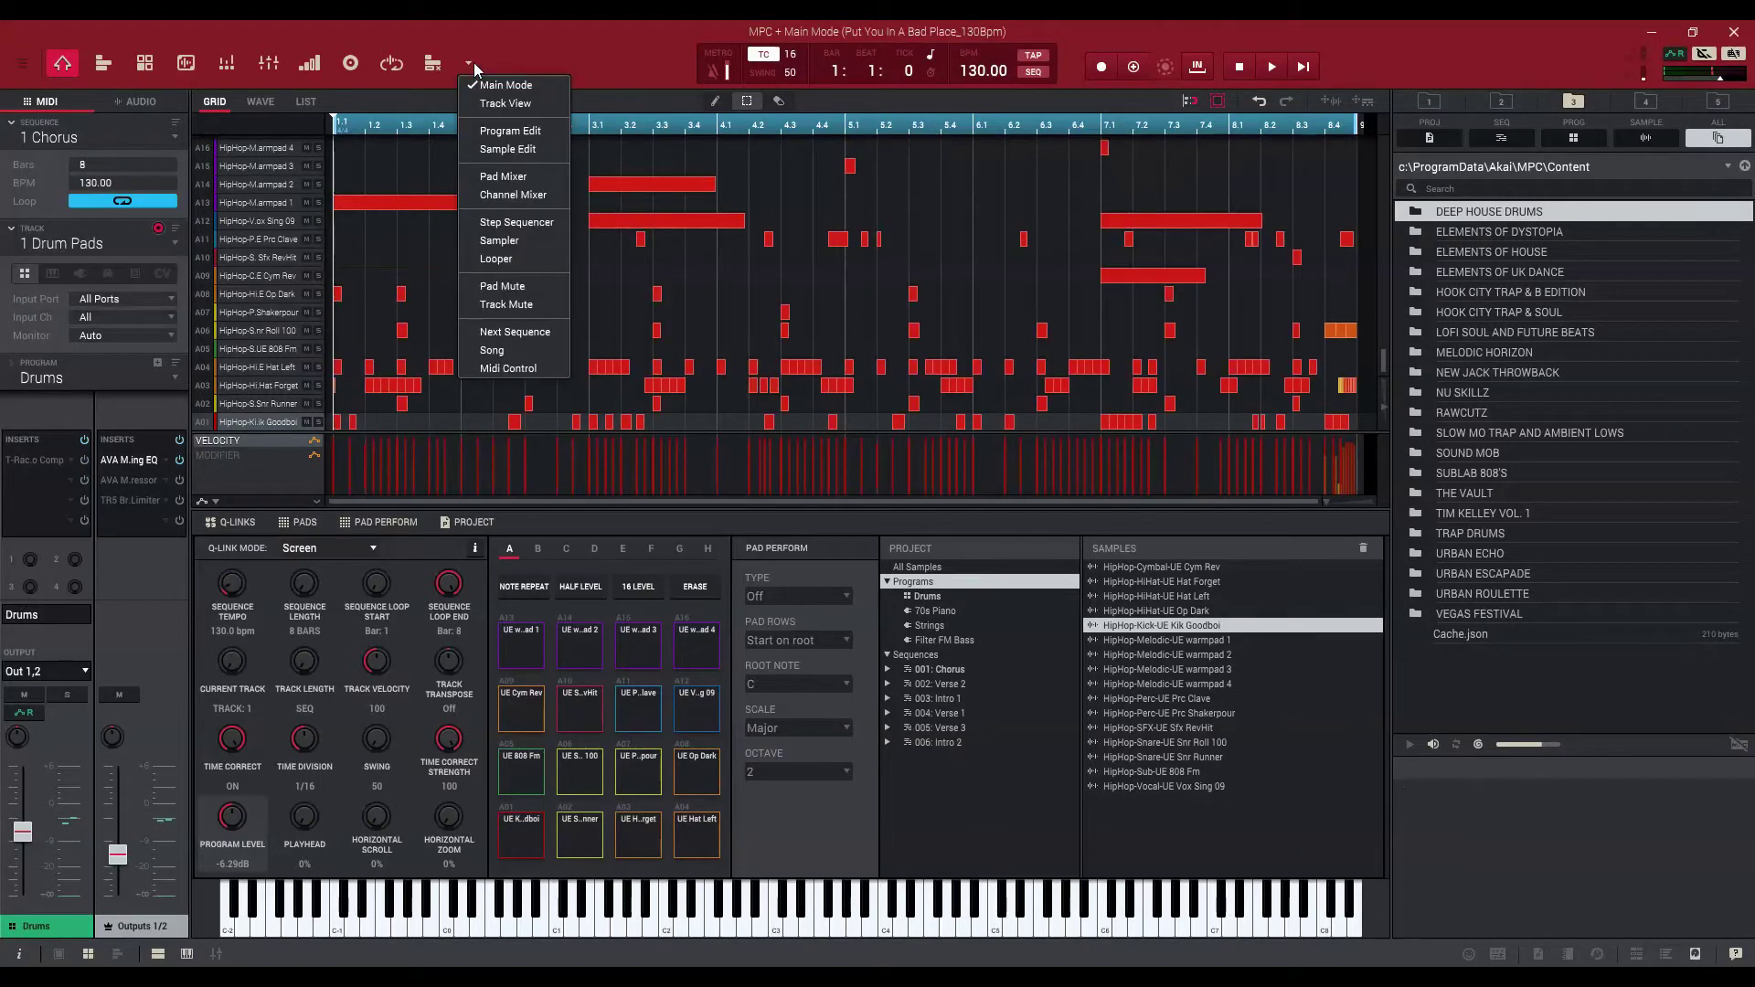
{"action": "left_click", "coordinate": [501, 351]}
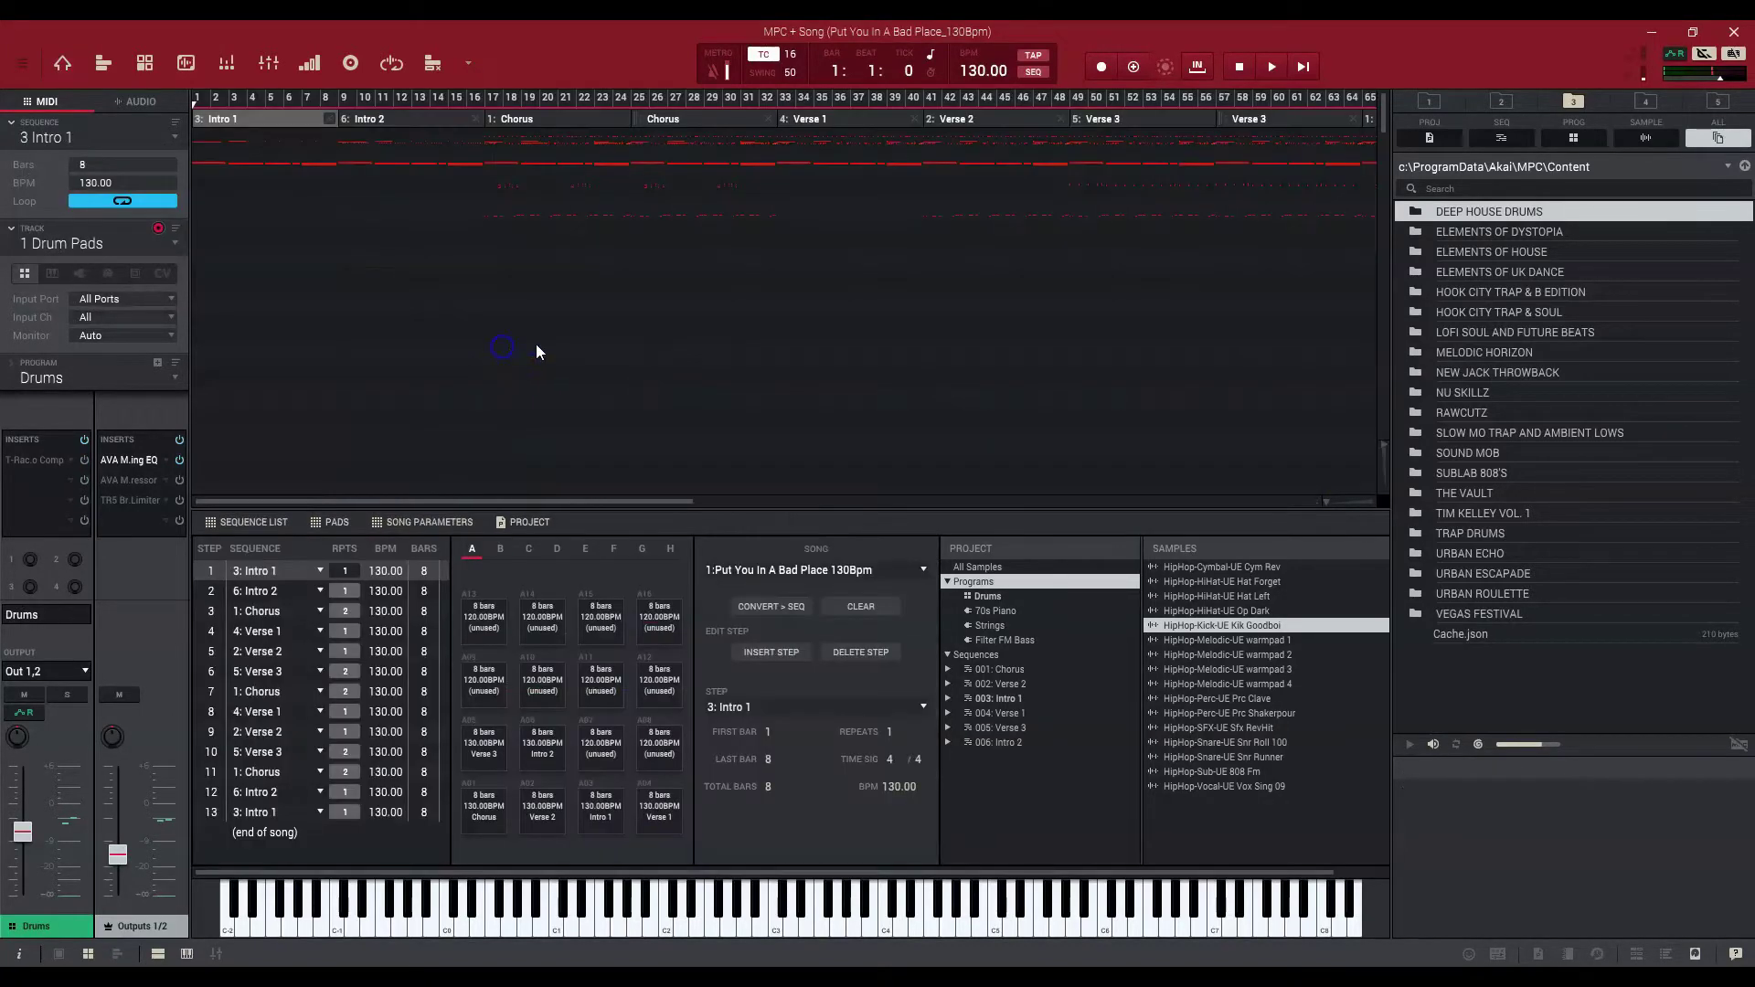
{"action": "left_click", "coordinate": [764, 608]}
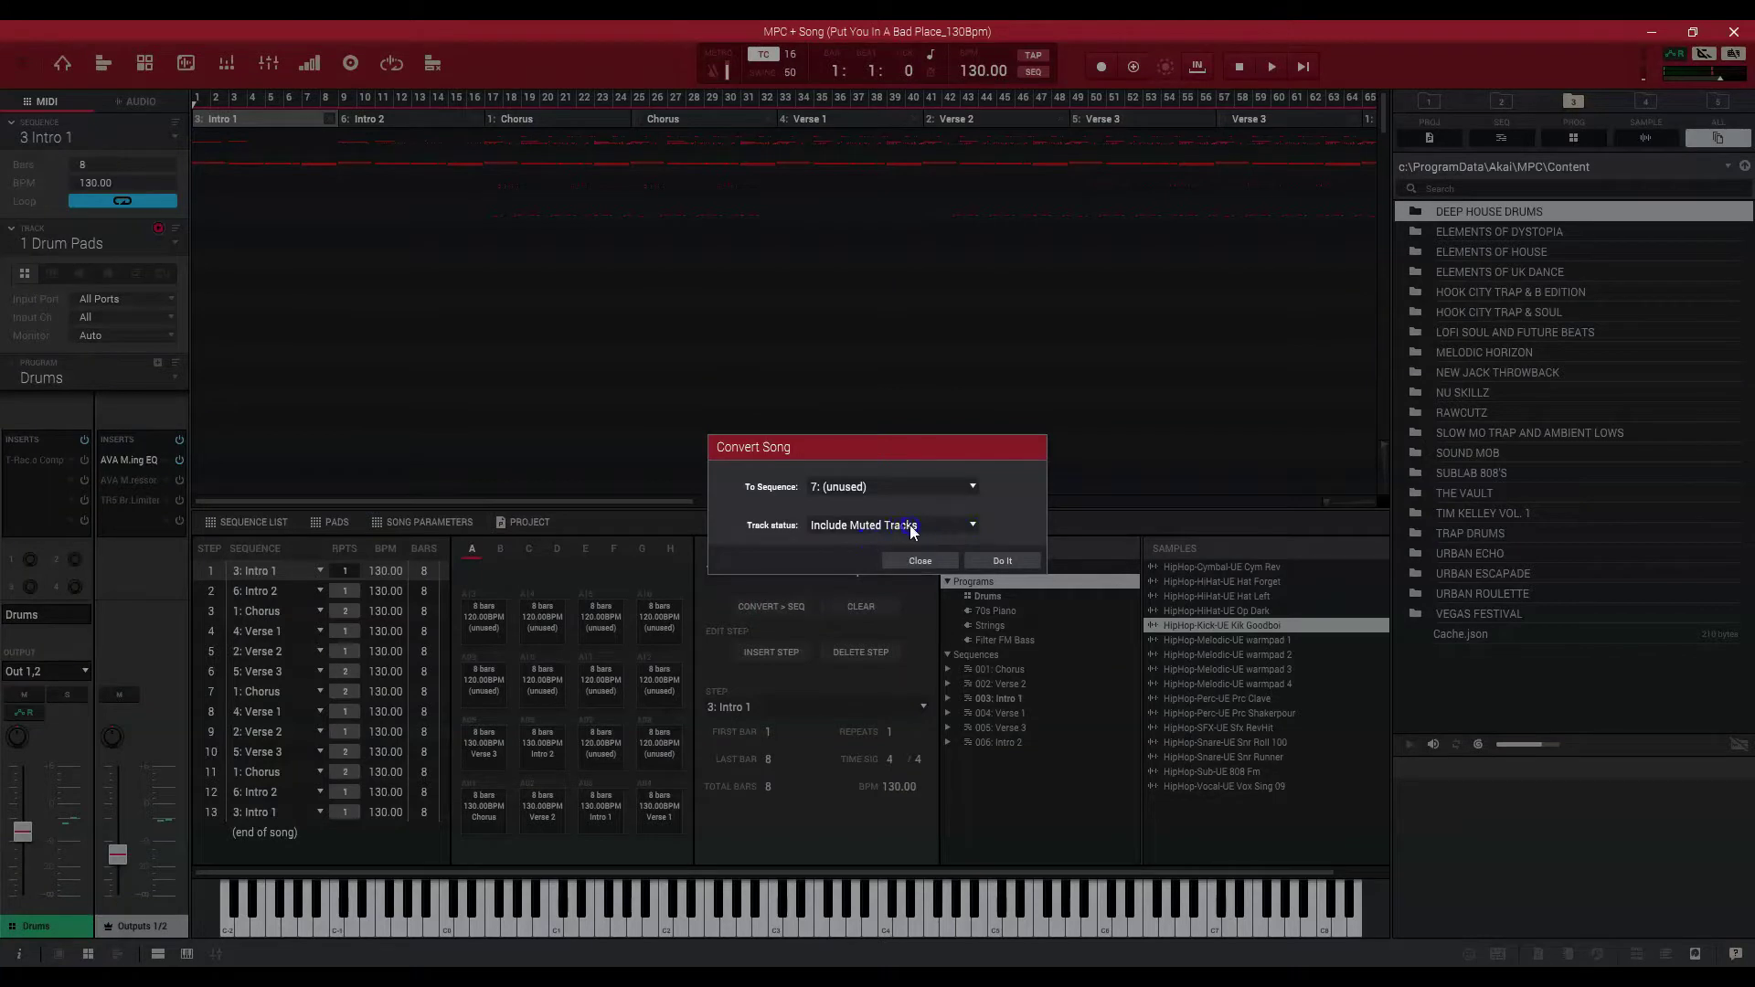
{"action": "left_click", "coordinate": [1004, 561]}
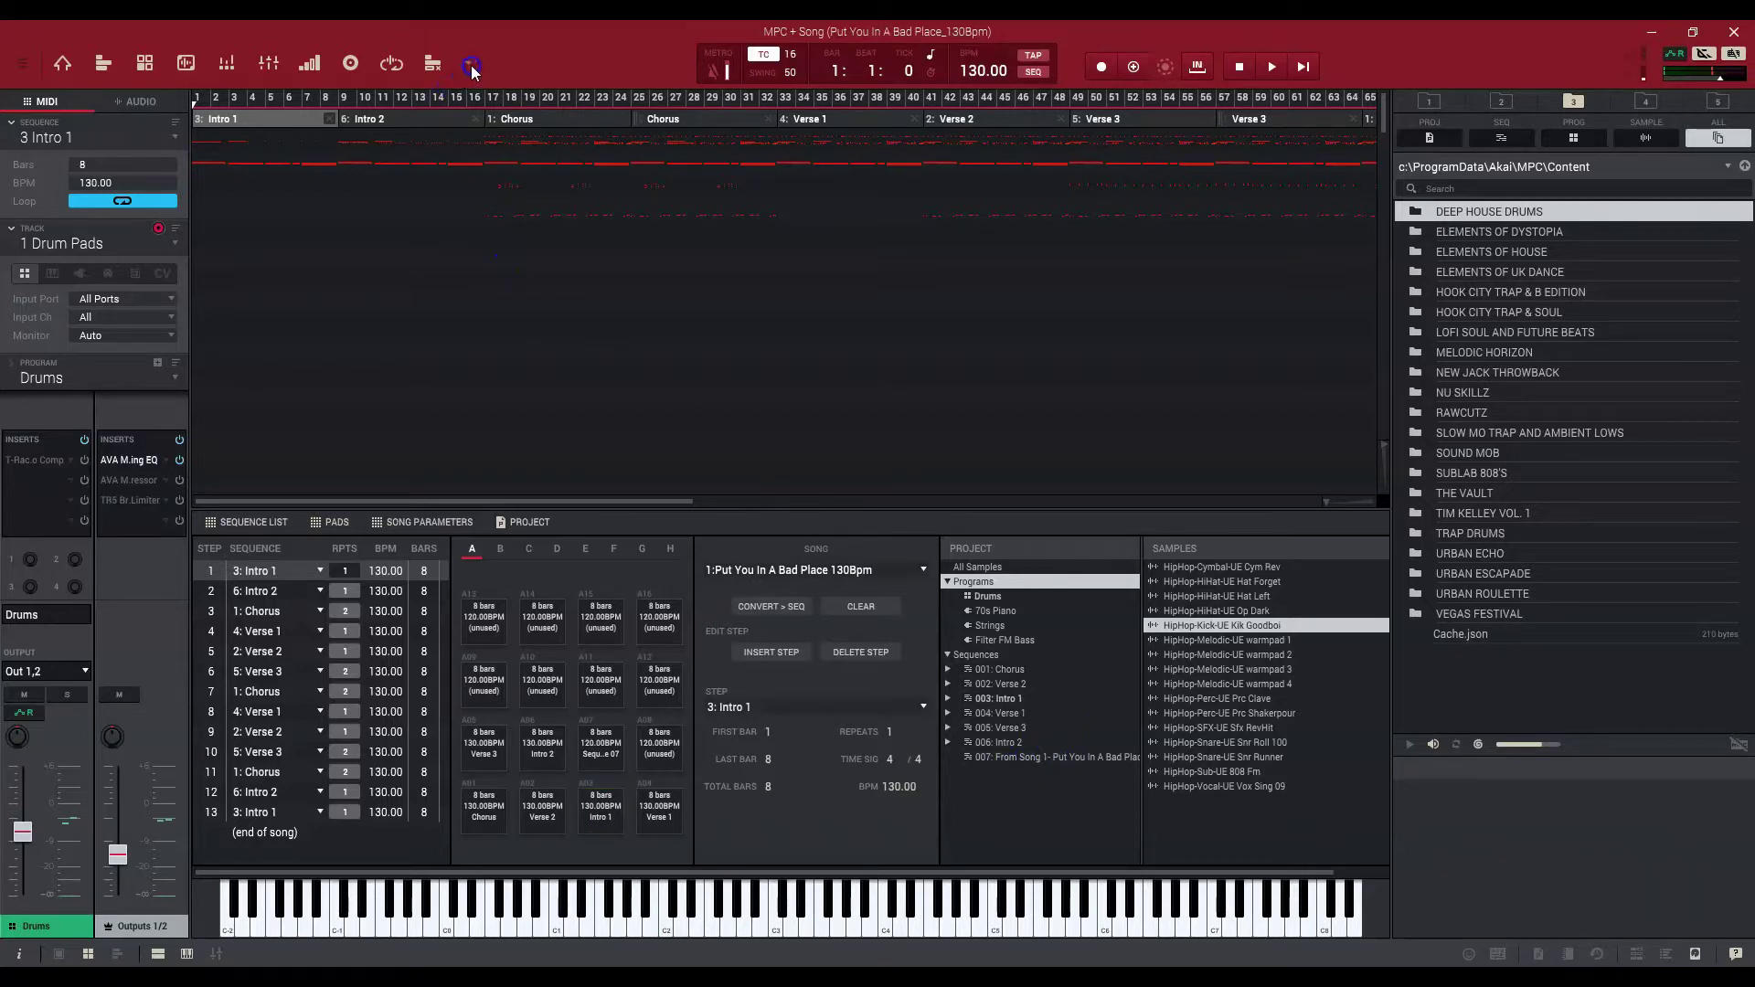
Return to Main Mode and open sequence 7 'From Song 1' in the grid editor.
{"action": "left_click", "coordinate": [473, 66]}
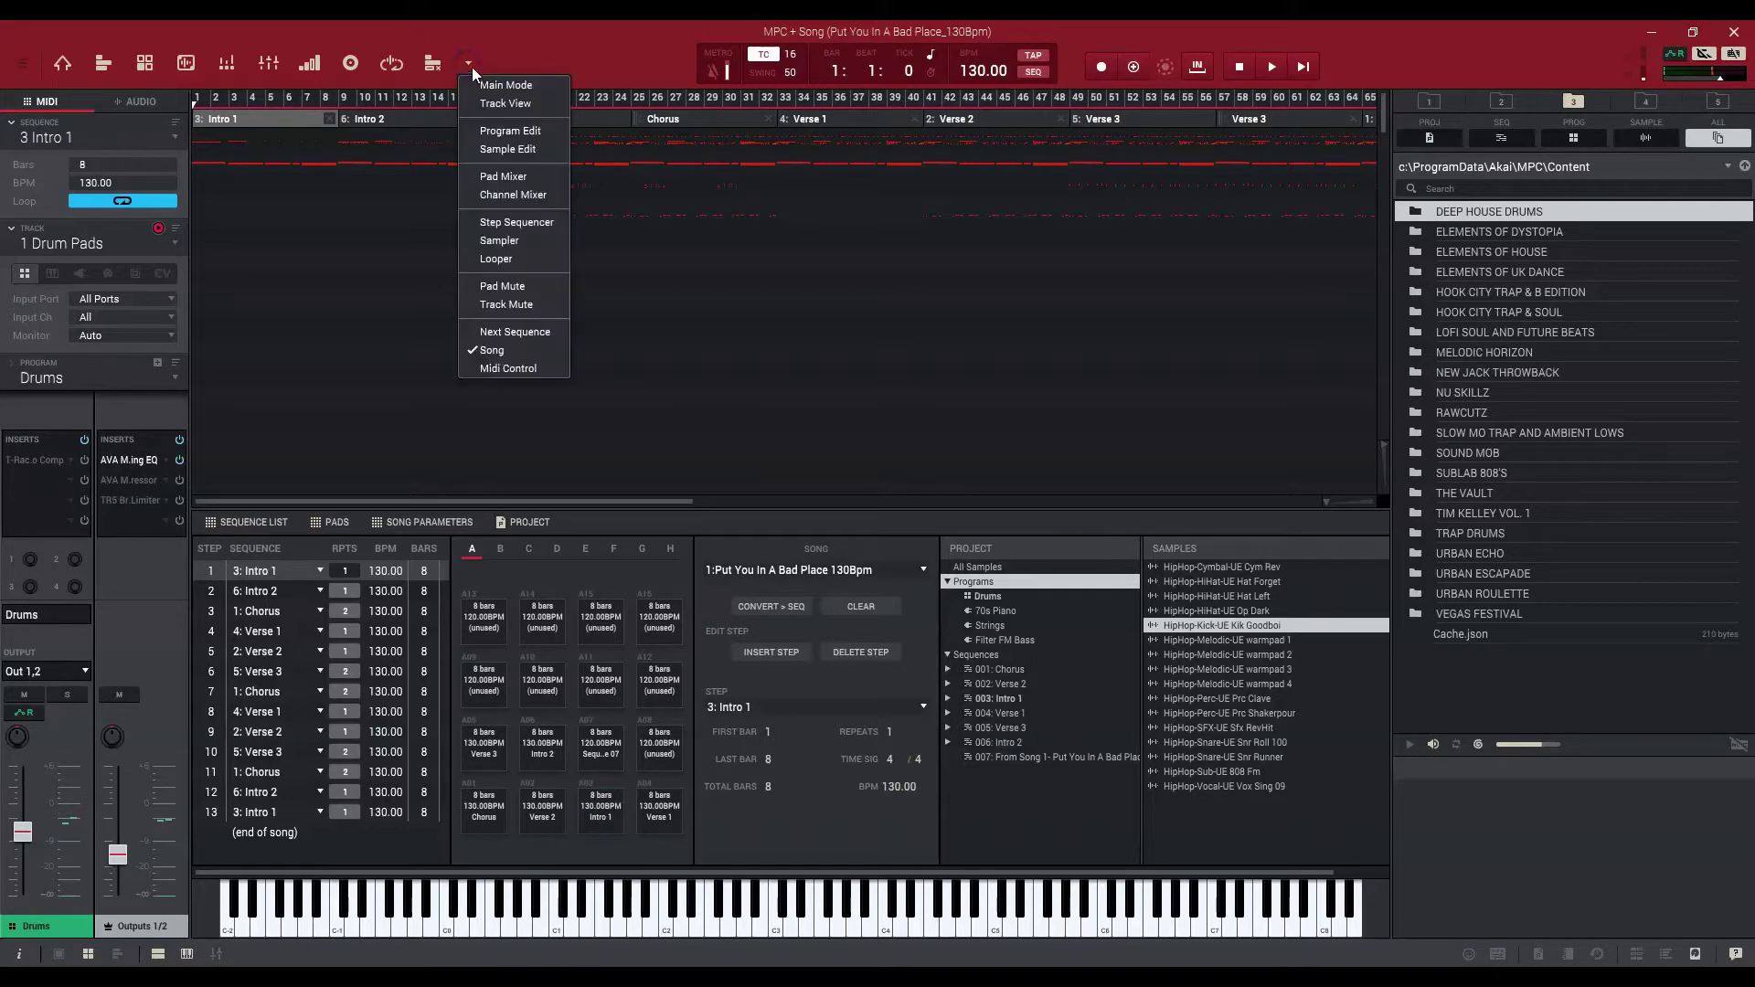
{"action": "left_click", "coordinate": [480, 84]}
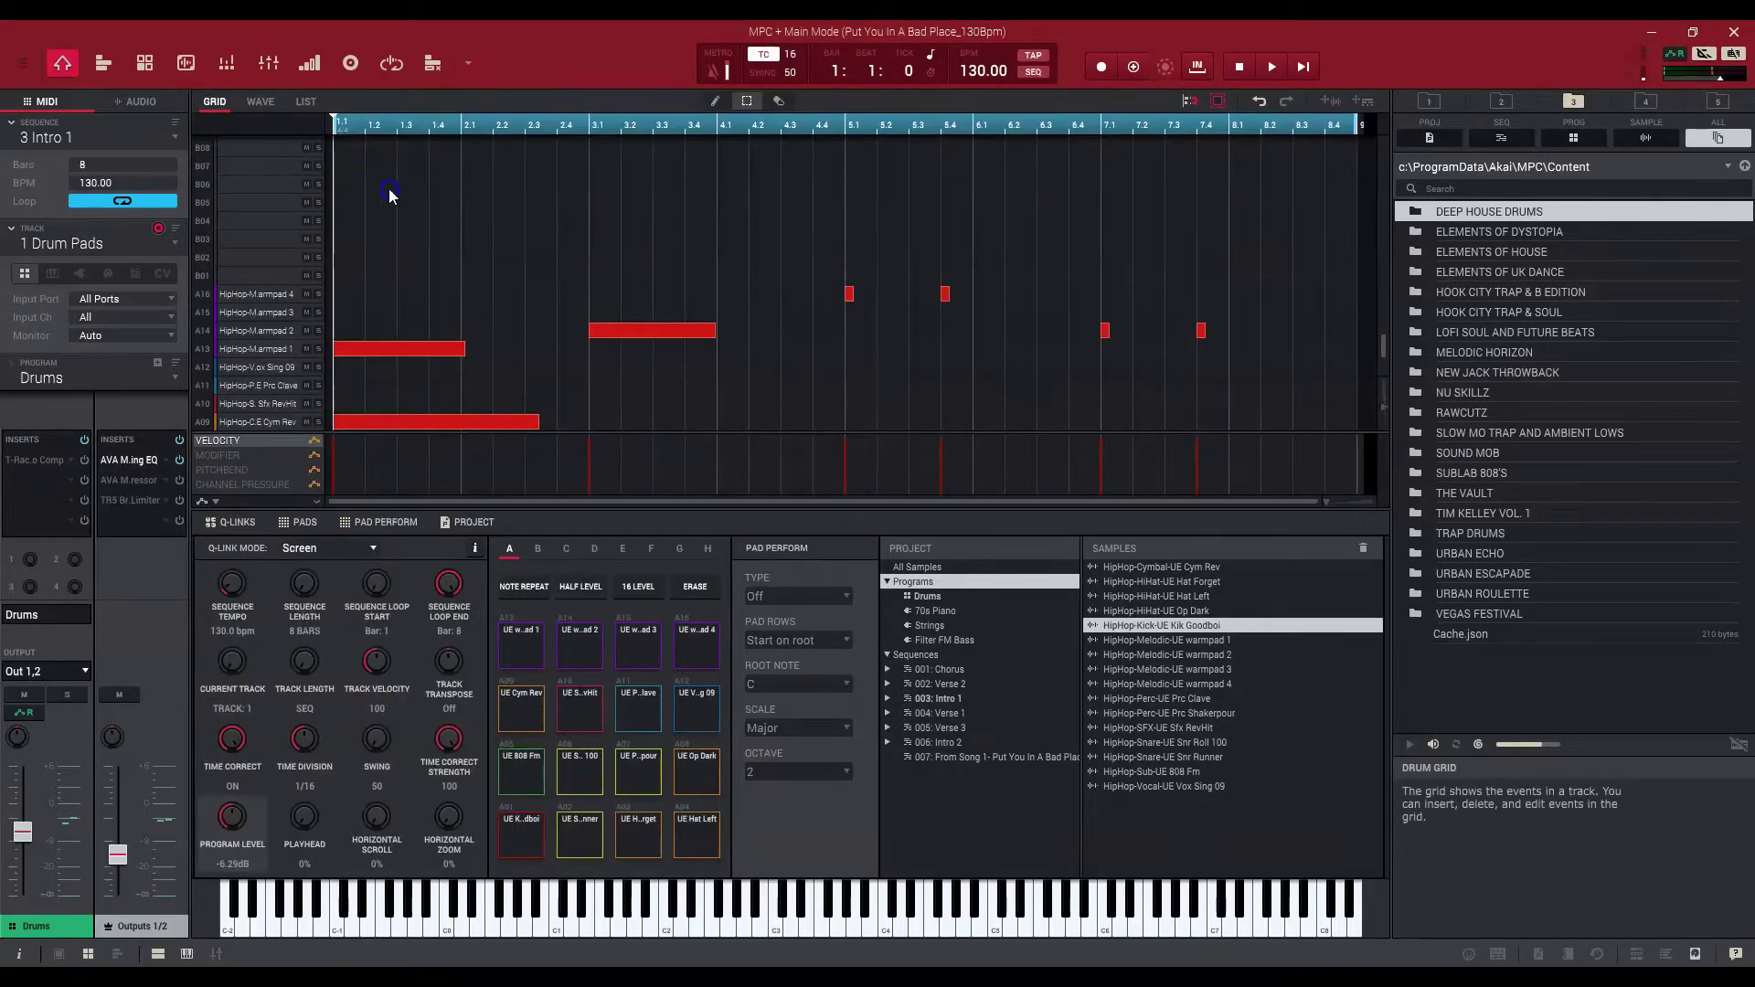
{"action": "left_click", "coordinate": [172, 137]}
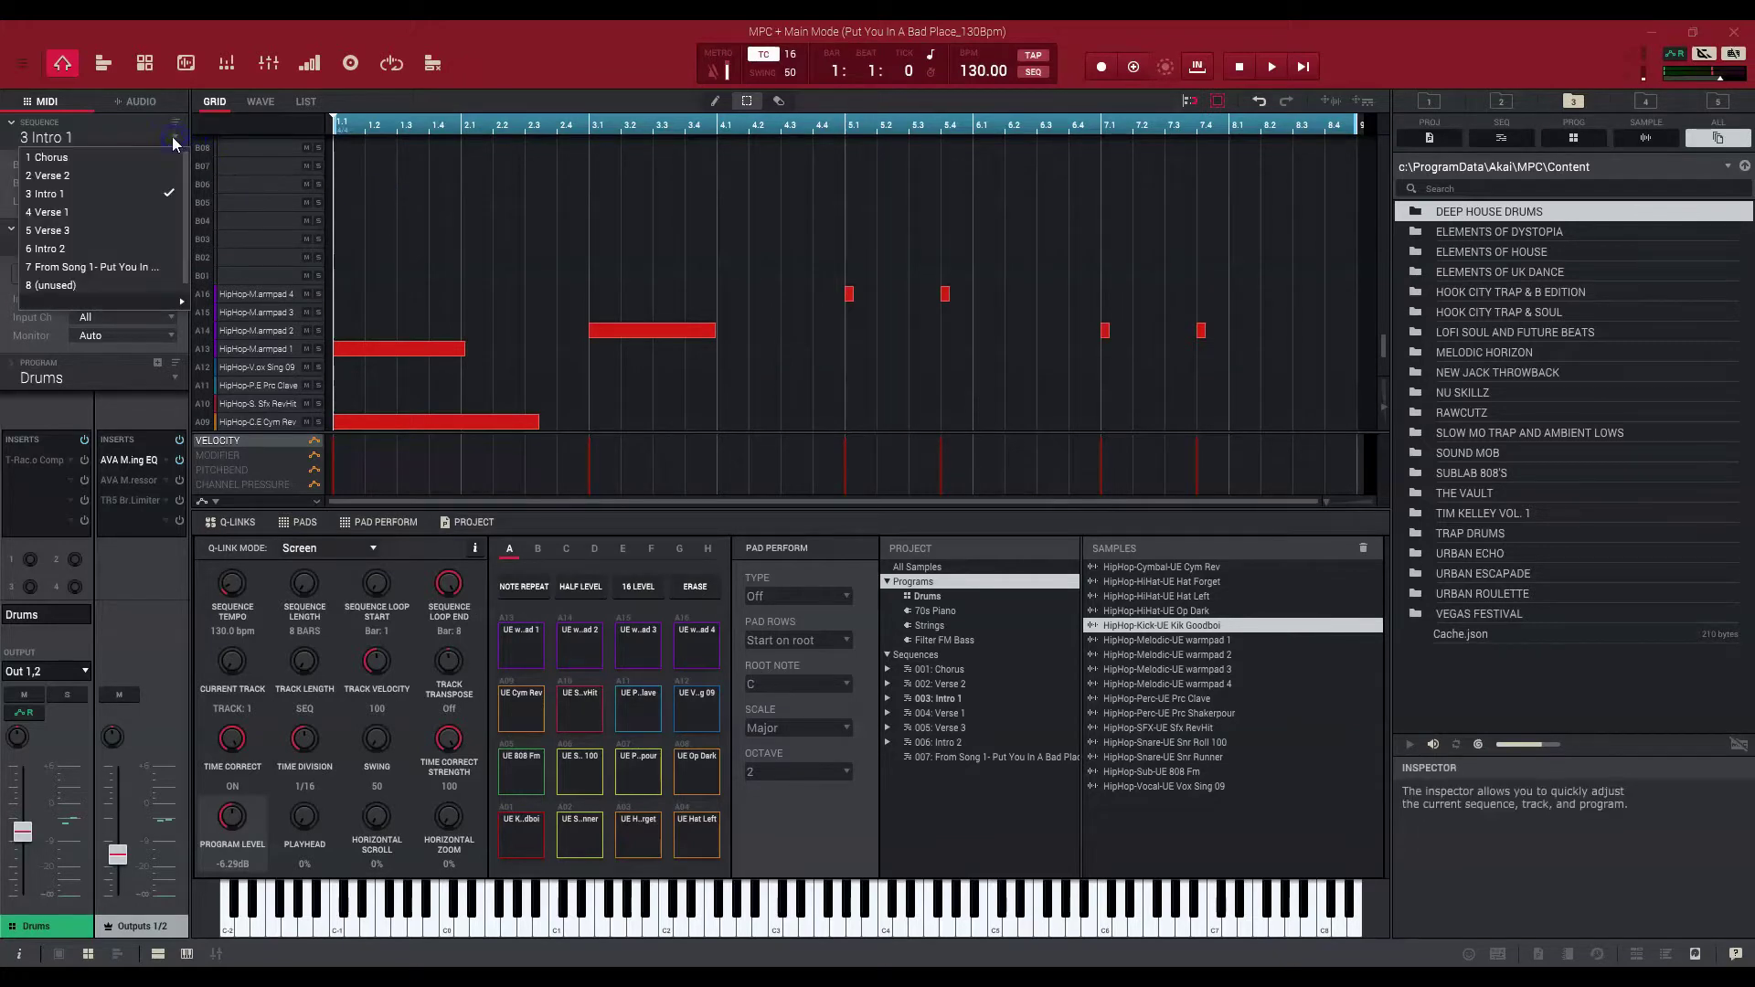
{"action": "left_click", "coordinate": [101, 267]}
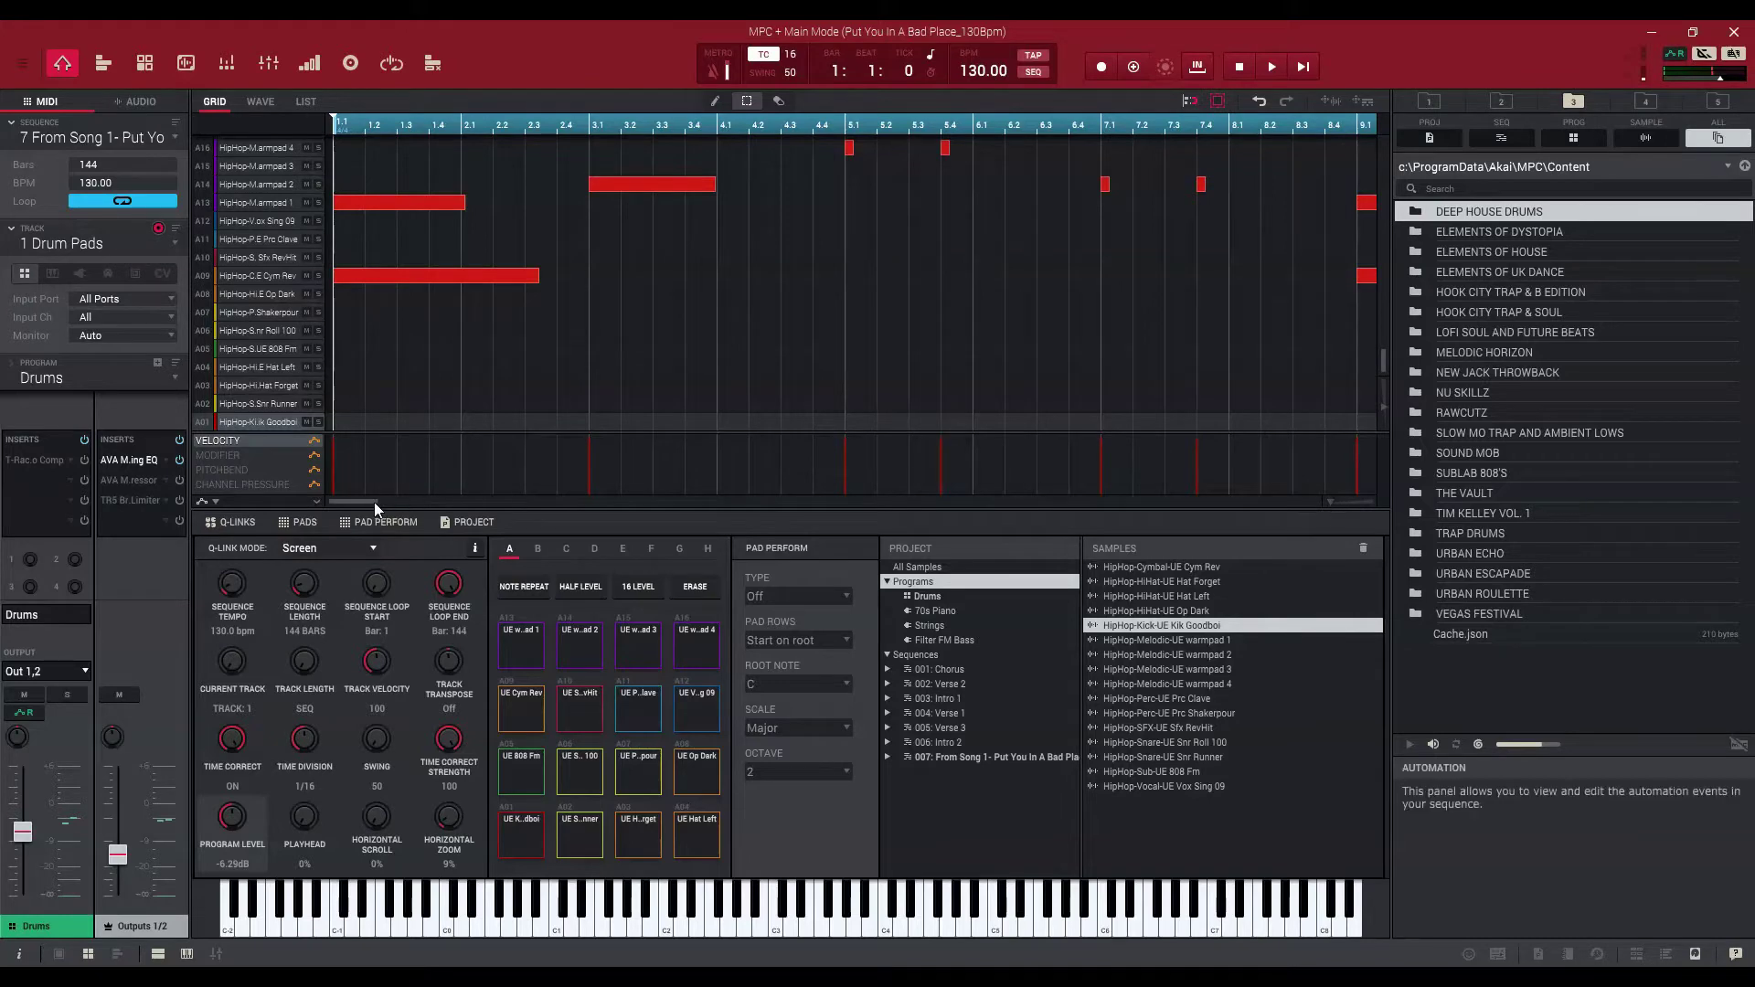
{"action": "mouse_move", "coordinate": [375, 502]}
{"action": "left_mouse_down"}
{"action": "mouse_move", "coordinate": [817, 492]}
{"action": "mouse_move", "coordinate": [370, 496]}
{"action": "left_mouse_up"}
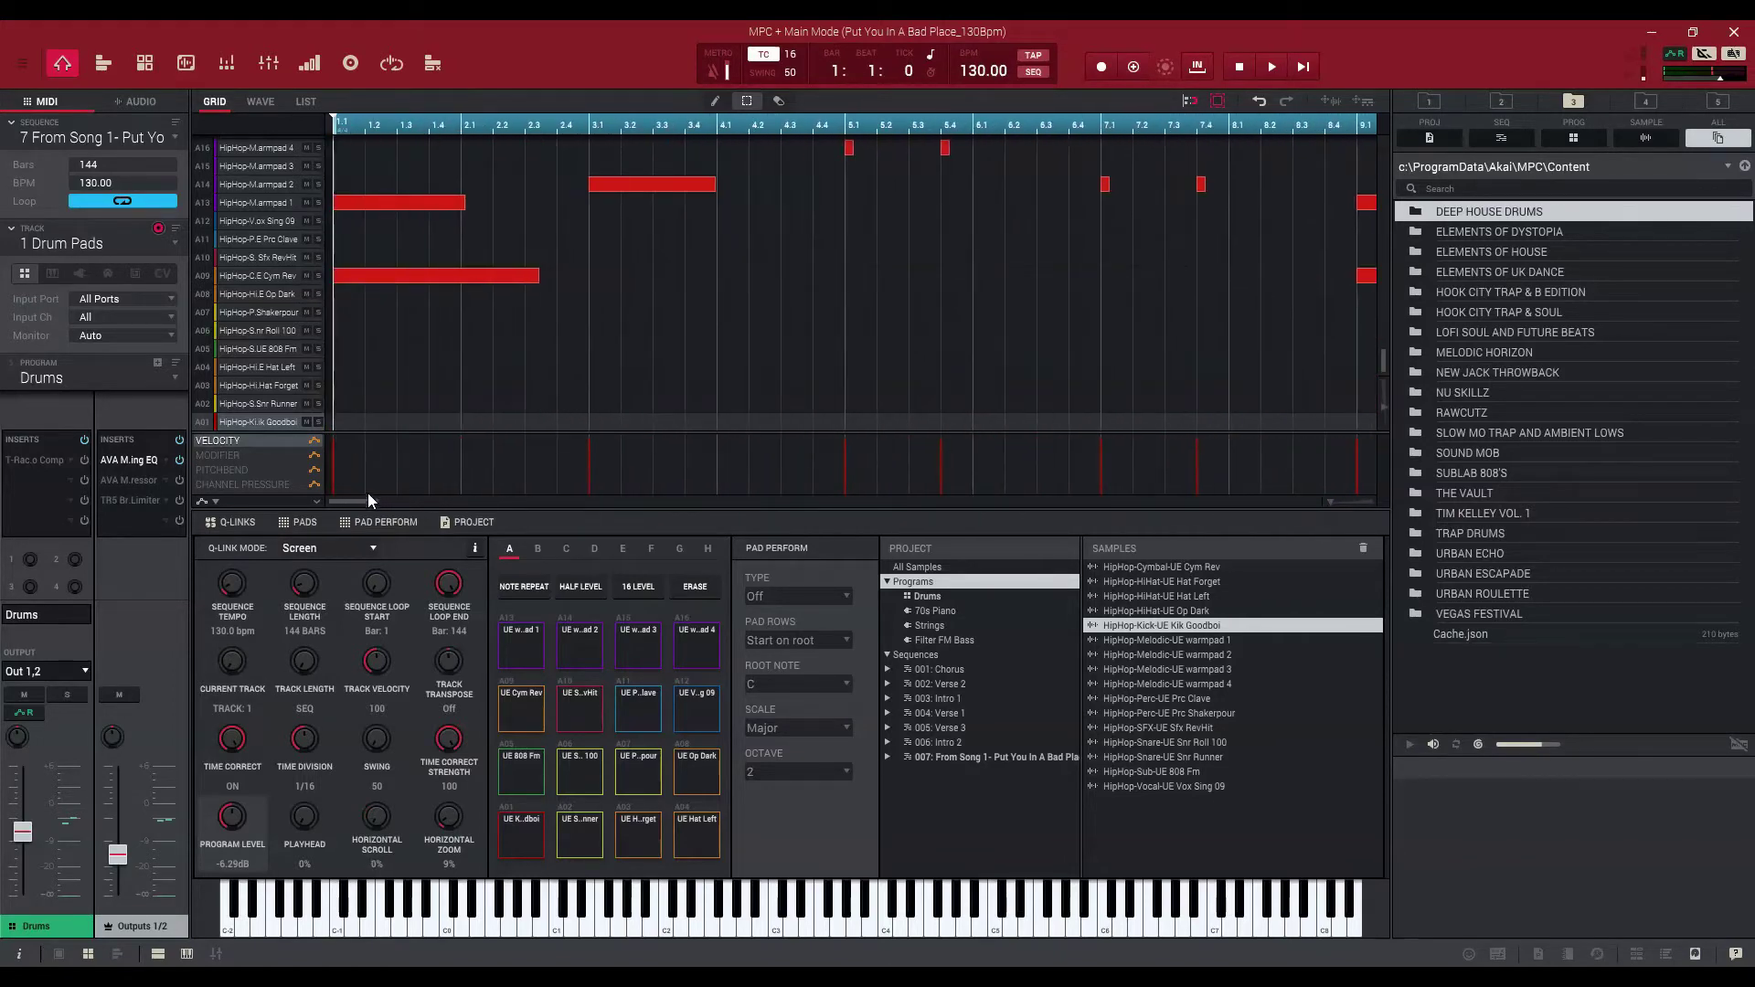
Check sequence 7's empty AUDIO track, then zoom the MIDI drum grid to bars 1–36.
{"action": "left_click", "coordinate": [141, 101]}
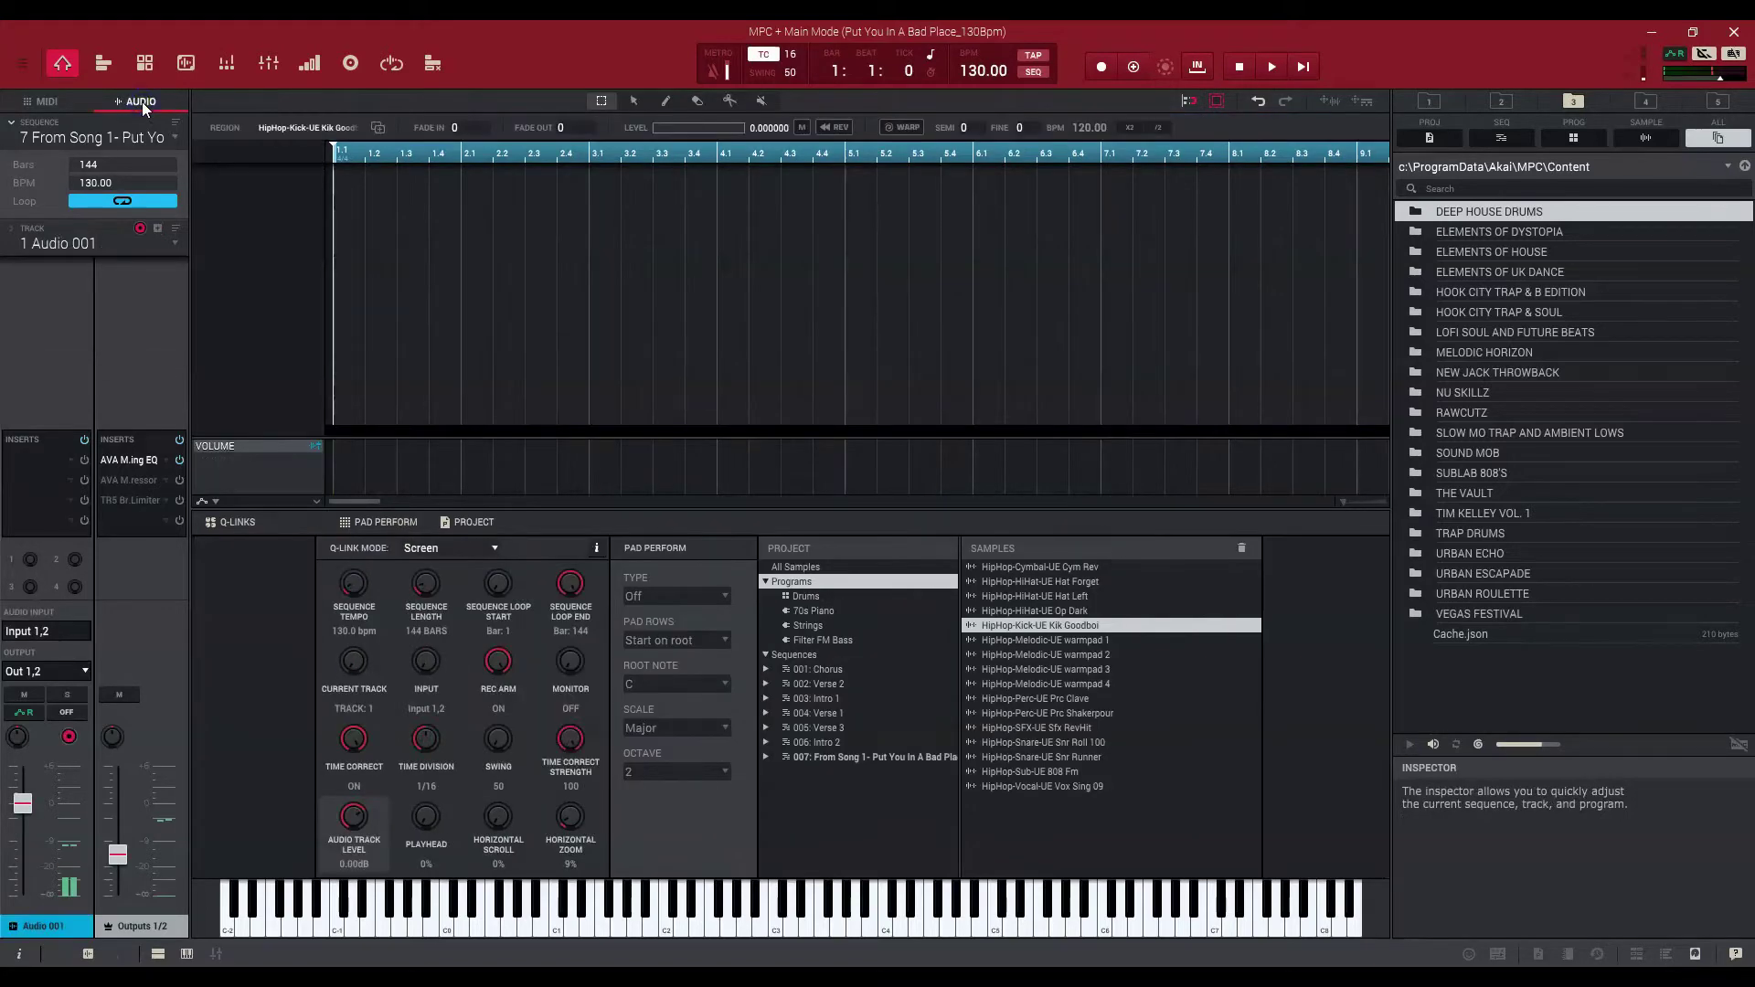
{"action": "left_click", "coordinate": [52, 104]}
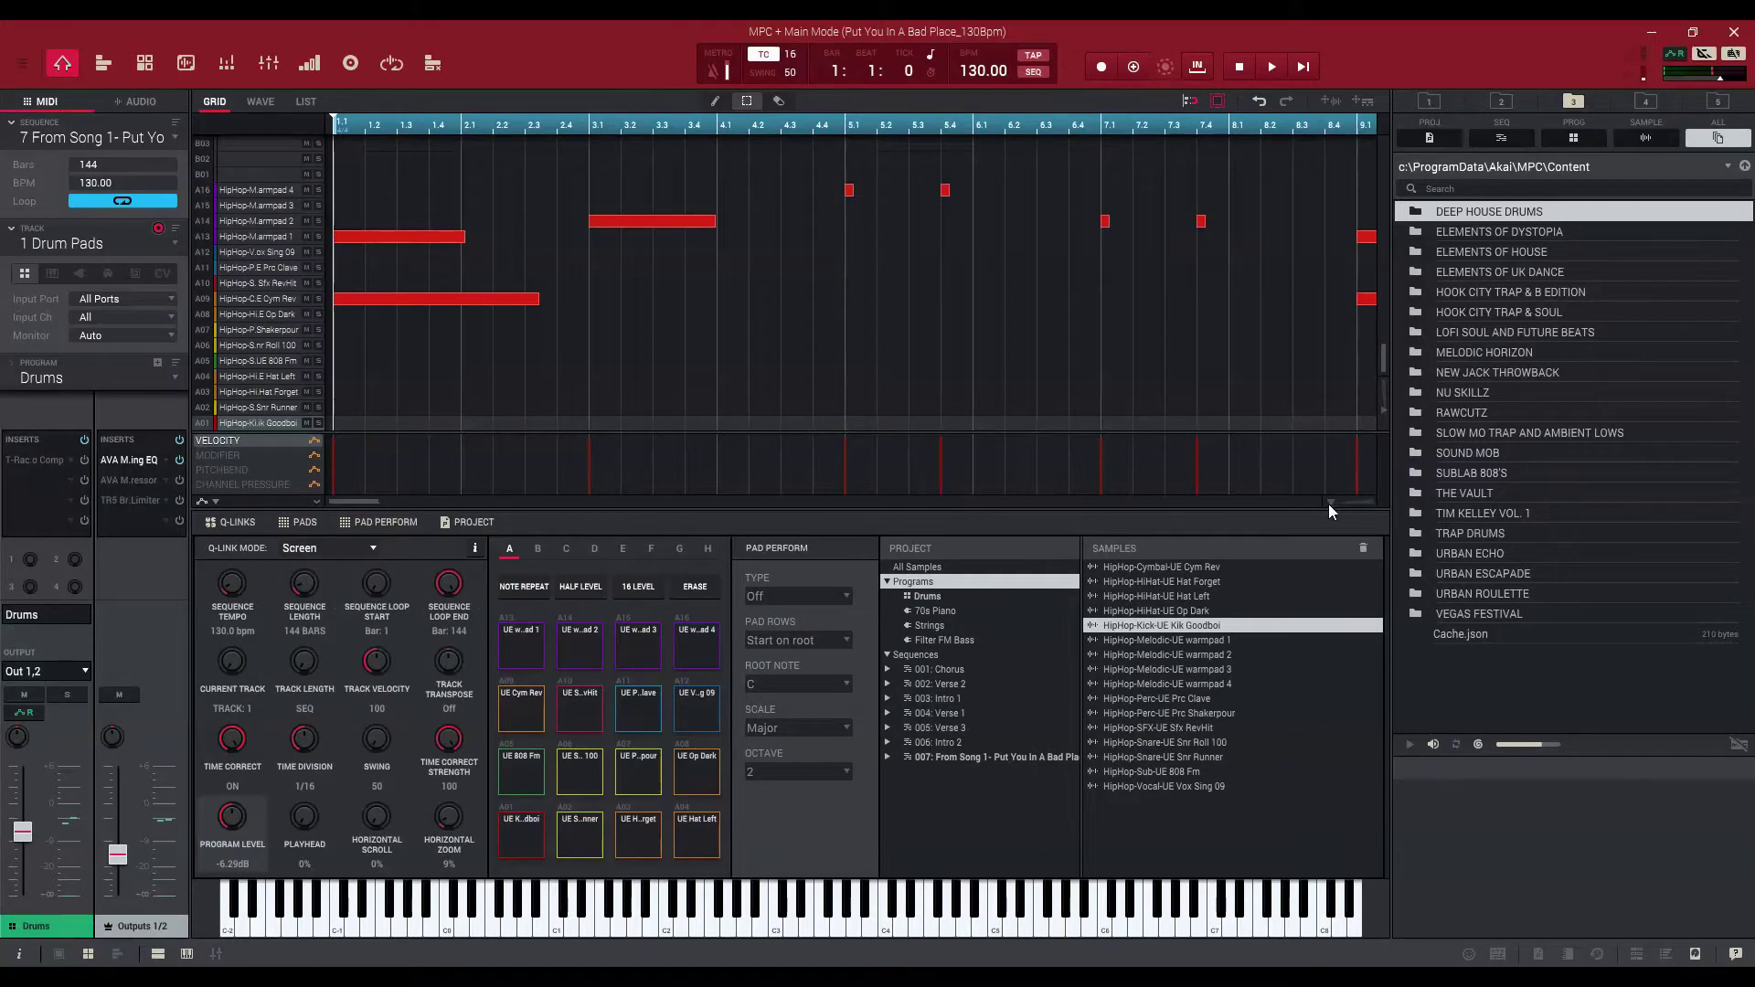
{"action": "scroll", "coordinate": [1320, 501], "scroll_direction": "down", "scroll_amount": 5}
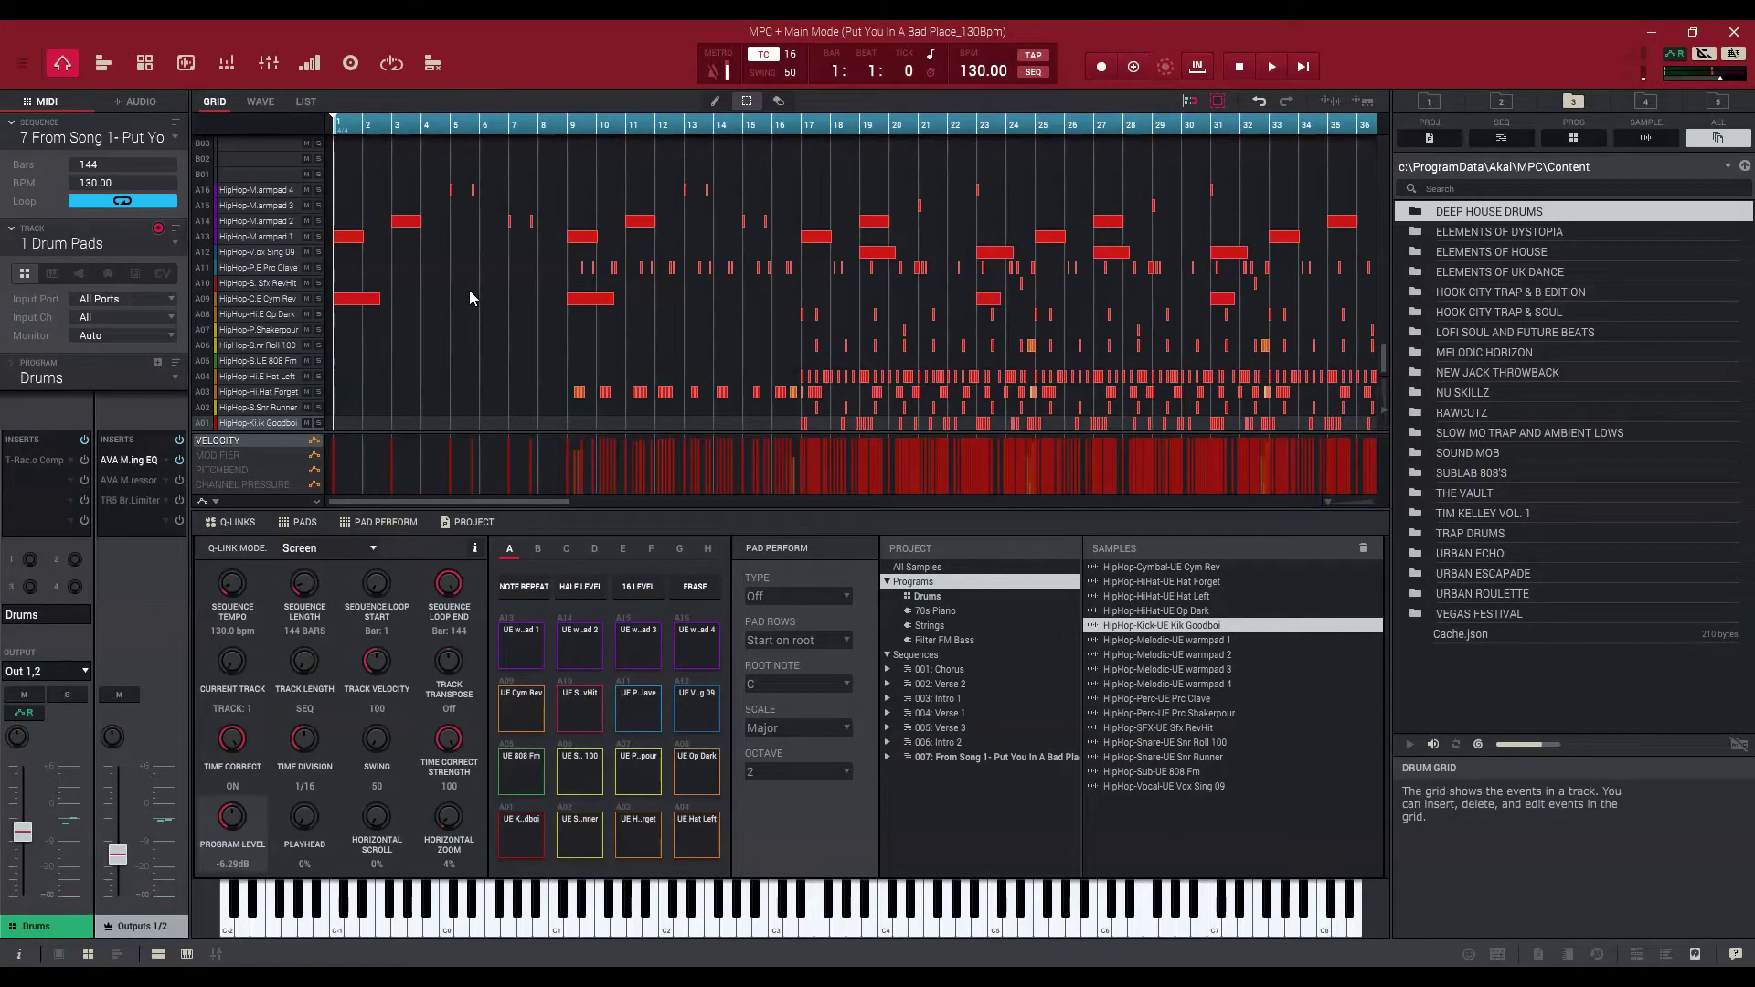
{"action": "scroll", "coordinate": [469, 289], "scroll_direction": "up", "scroll_amount": 1}
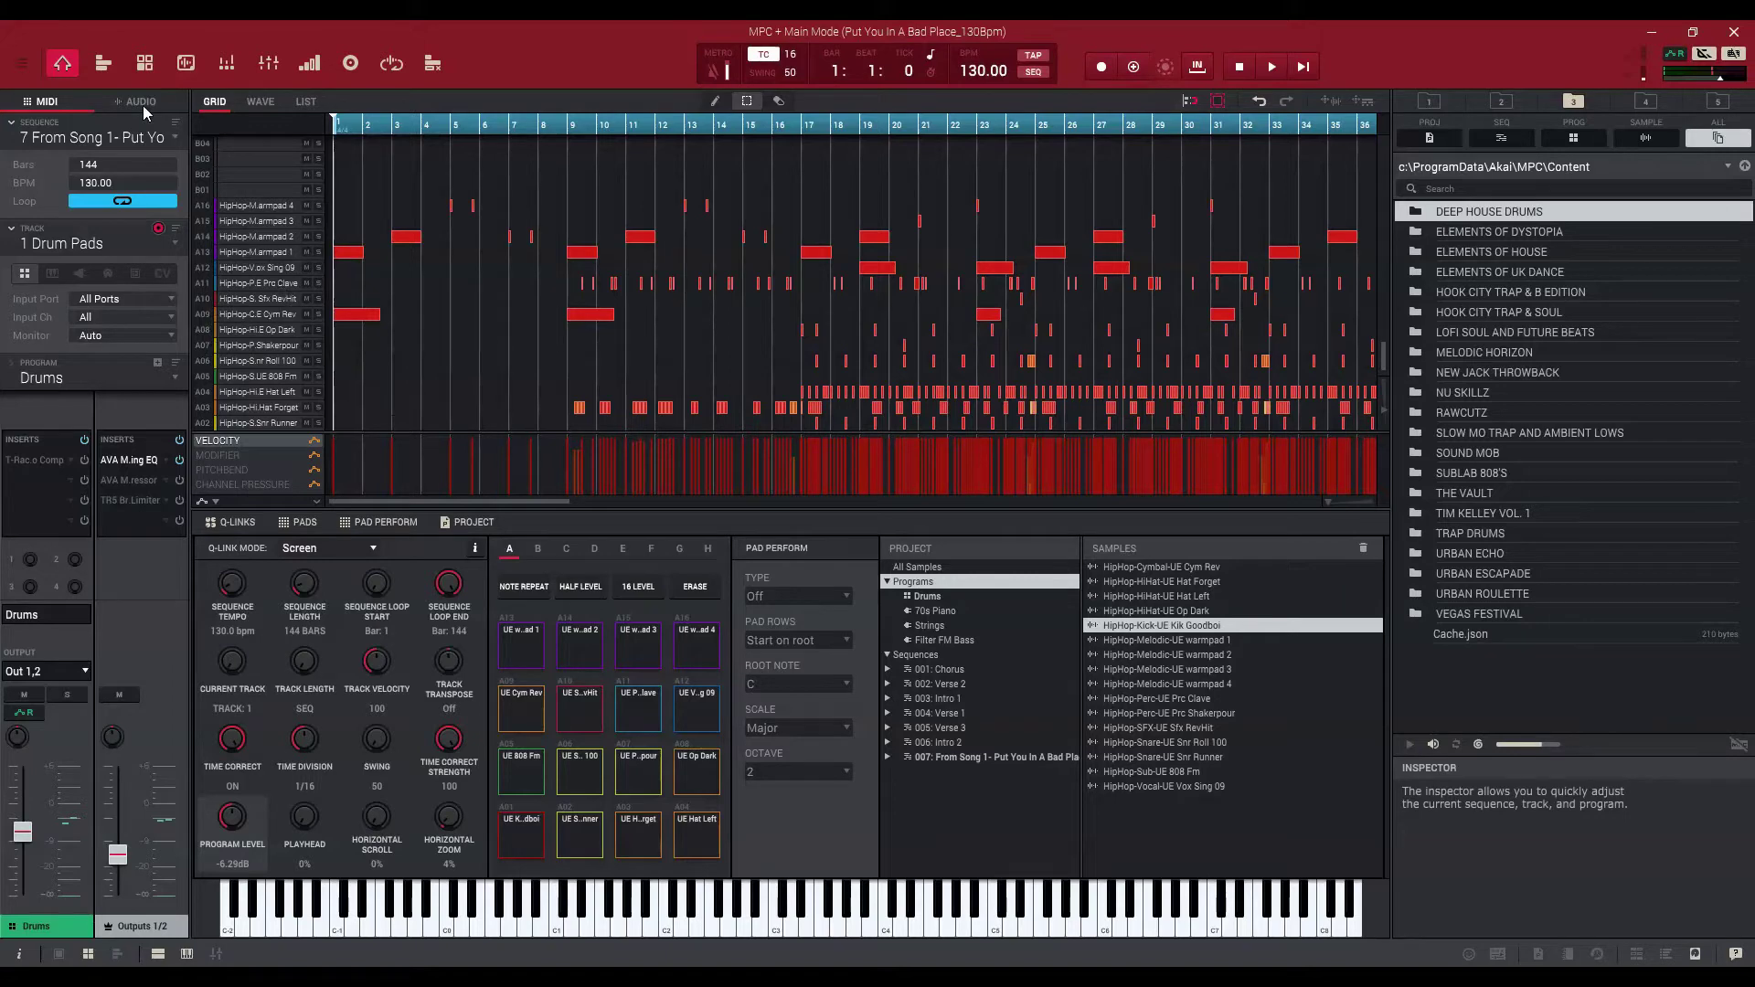
Switch to Track View and scroll across sequence 7's arrangement of all tracks.
{"action": "left_click", "coordinate": [103, 66]}
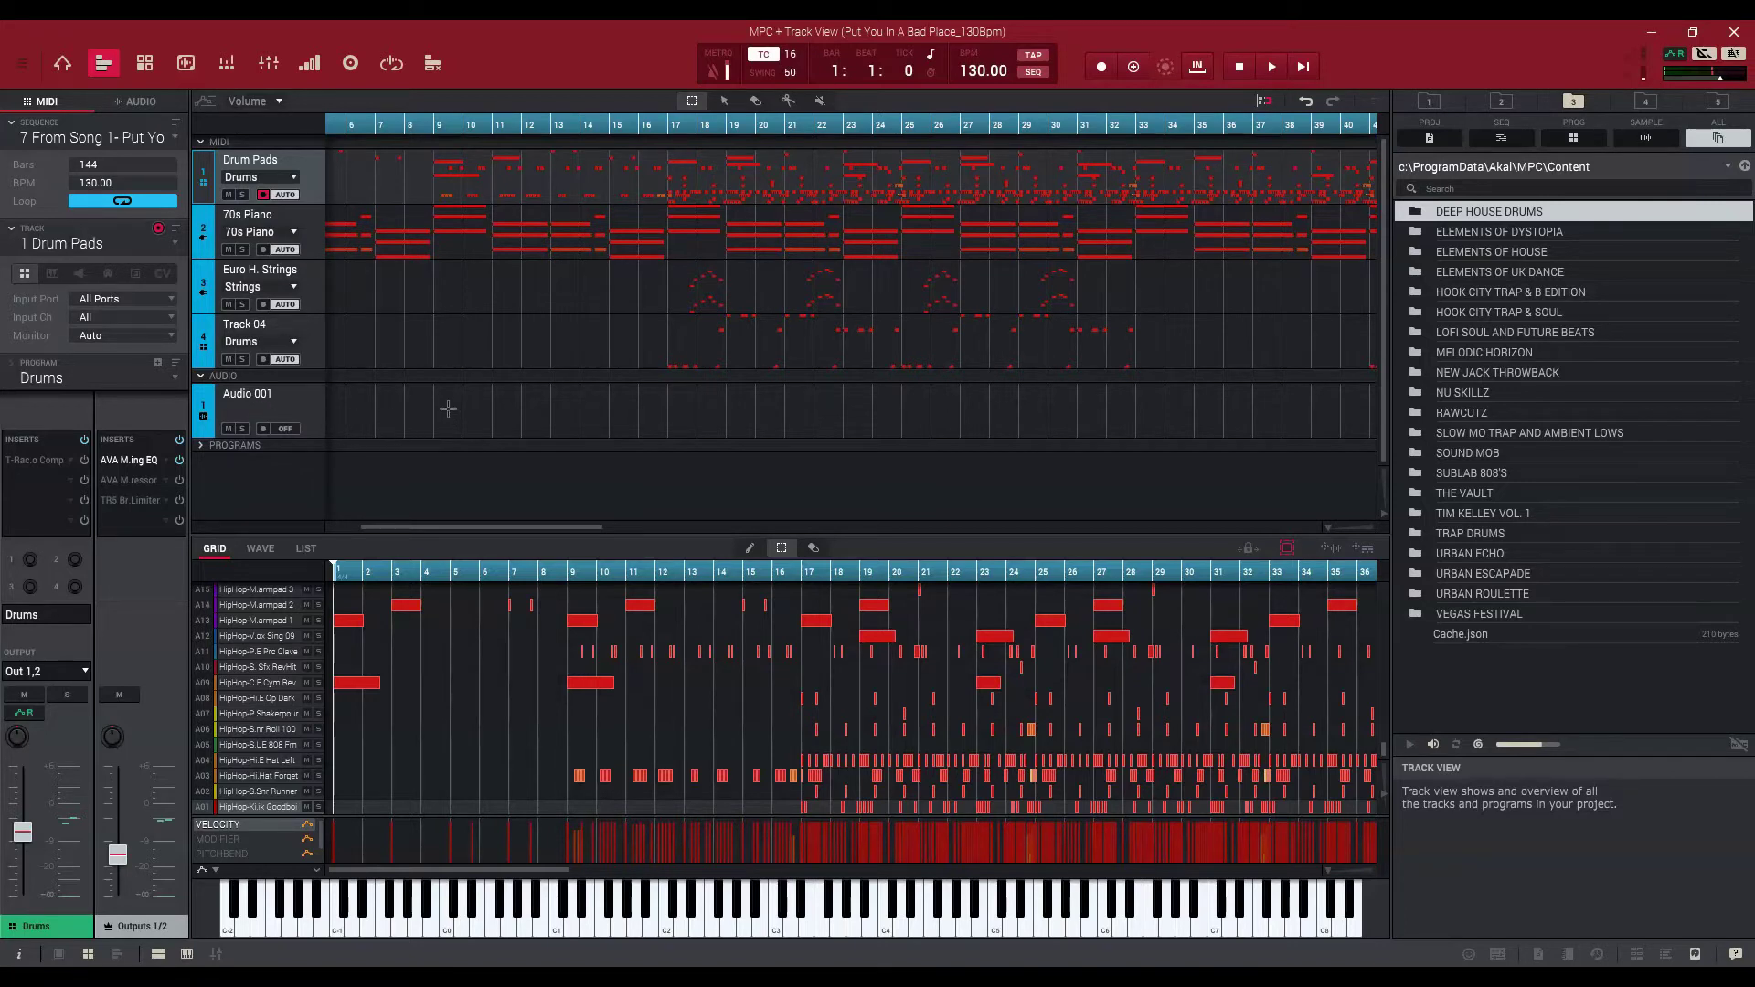
{"action": "left_click_drag", "start_coordinate": [472, 526], "coordinate": [430, 529]}
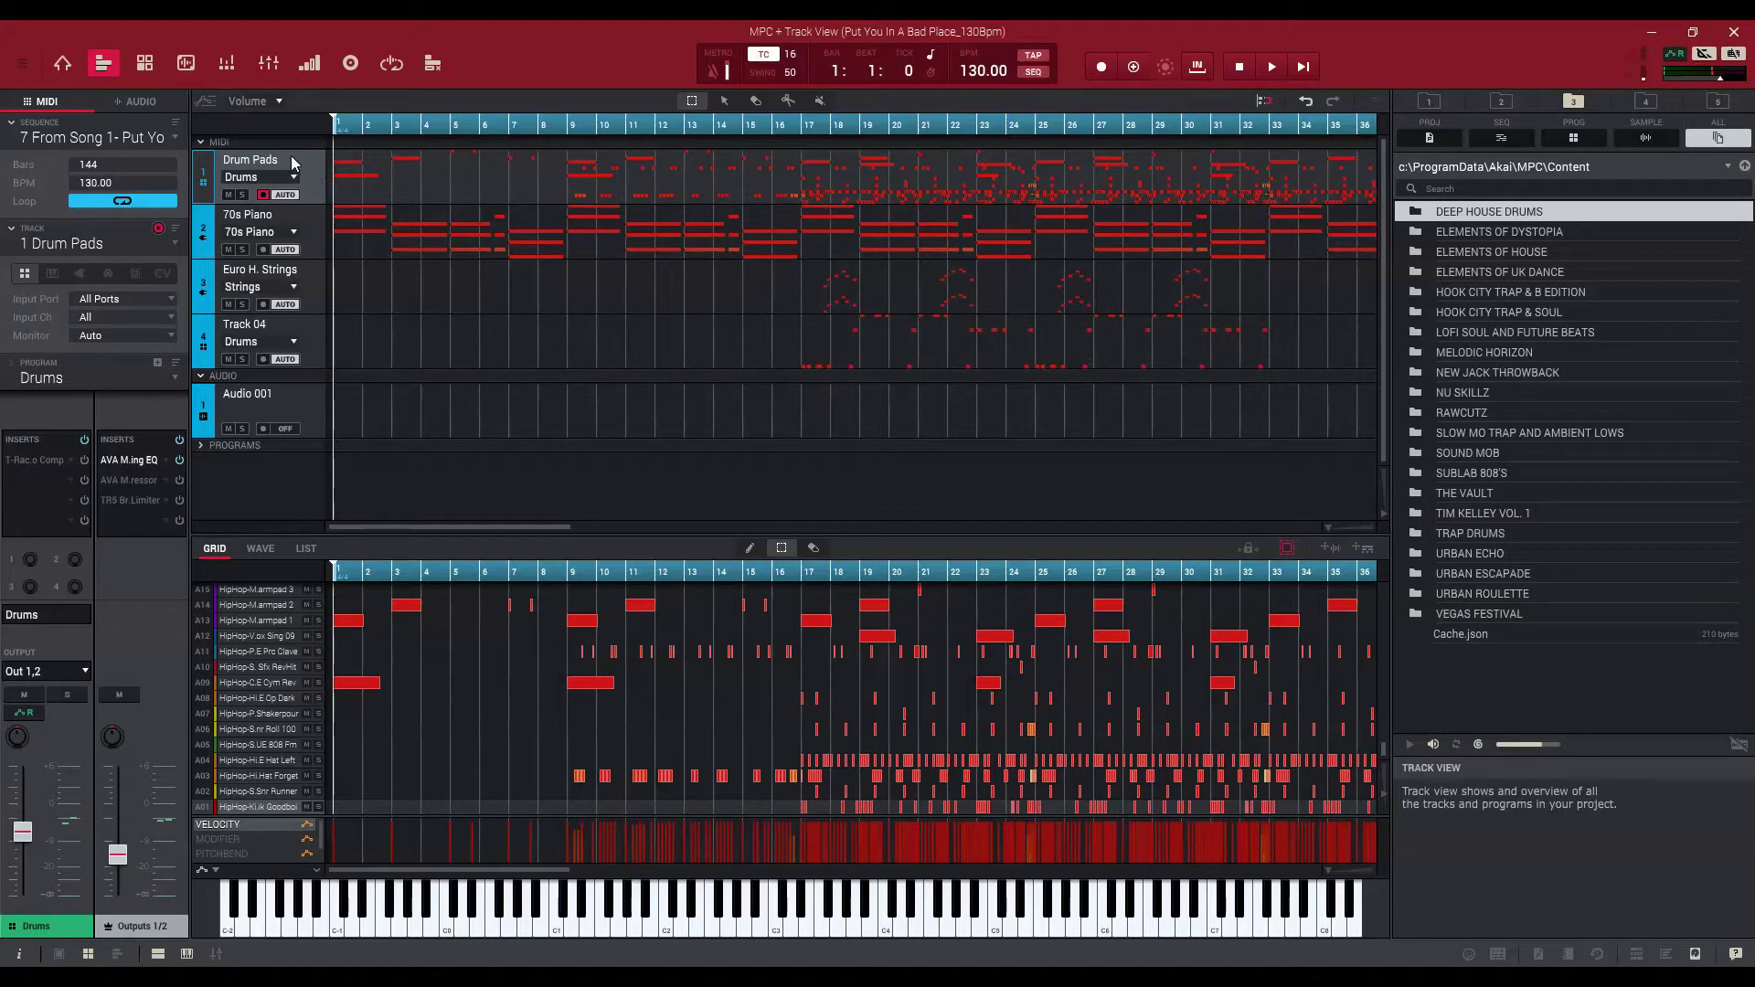
Explode the Drum Pads track into per-sound tracks with Edit > Track > Explode.
{"action": "left_click", "coordinate": [25, 66]}
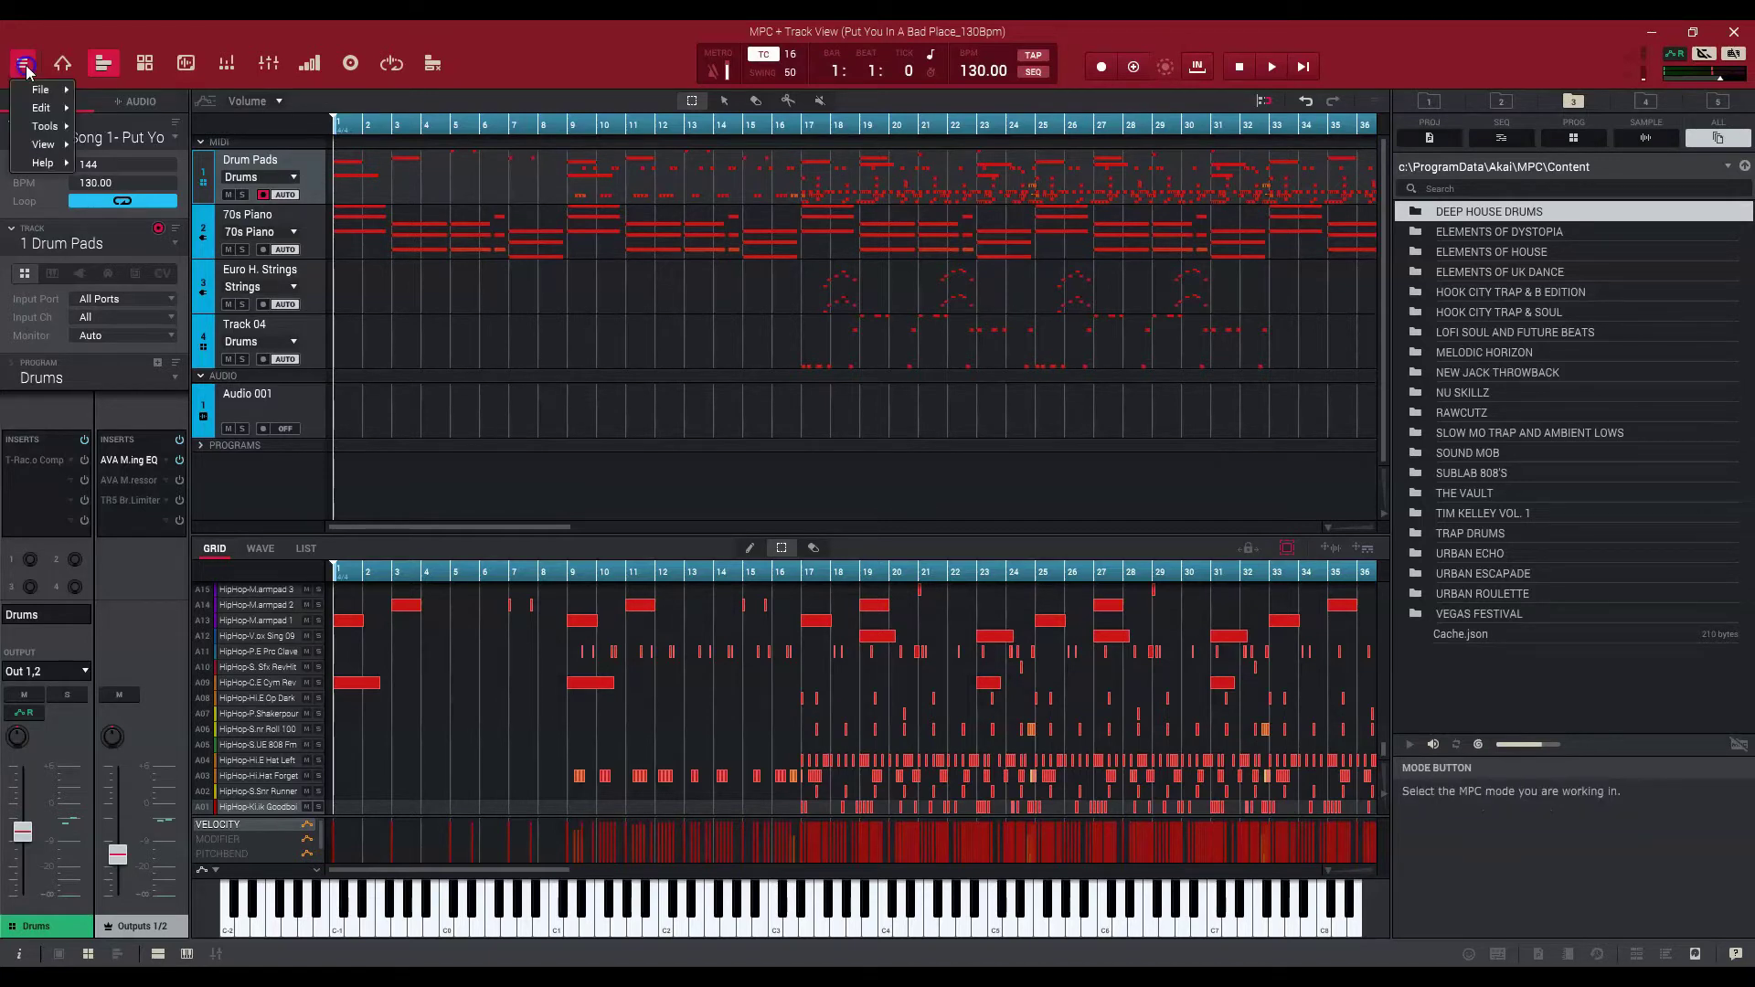
{"action": "left_click", "coordinate": [37, 109]}
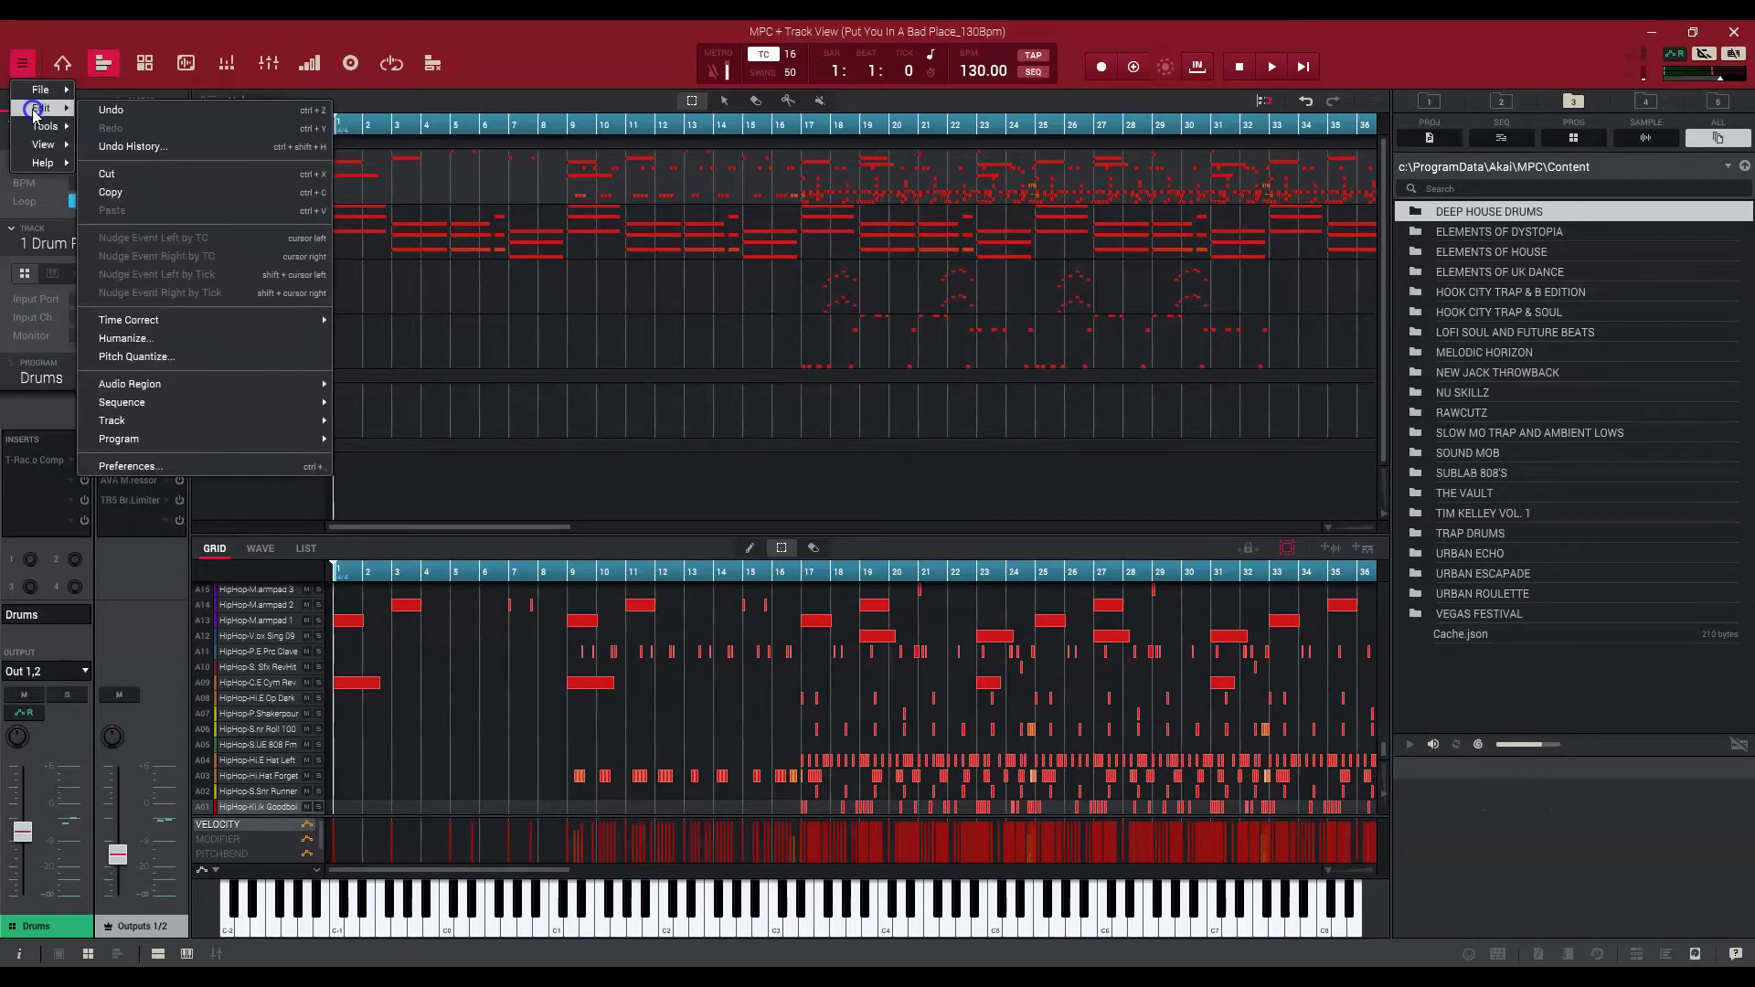
{"action": "left_click", "coordinate": [220, 420]}
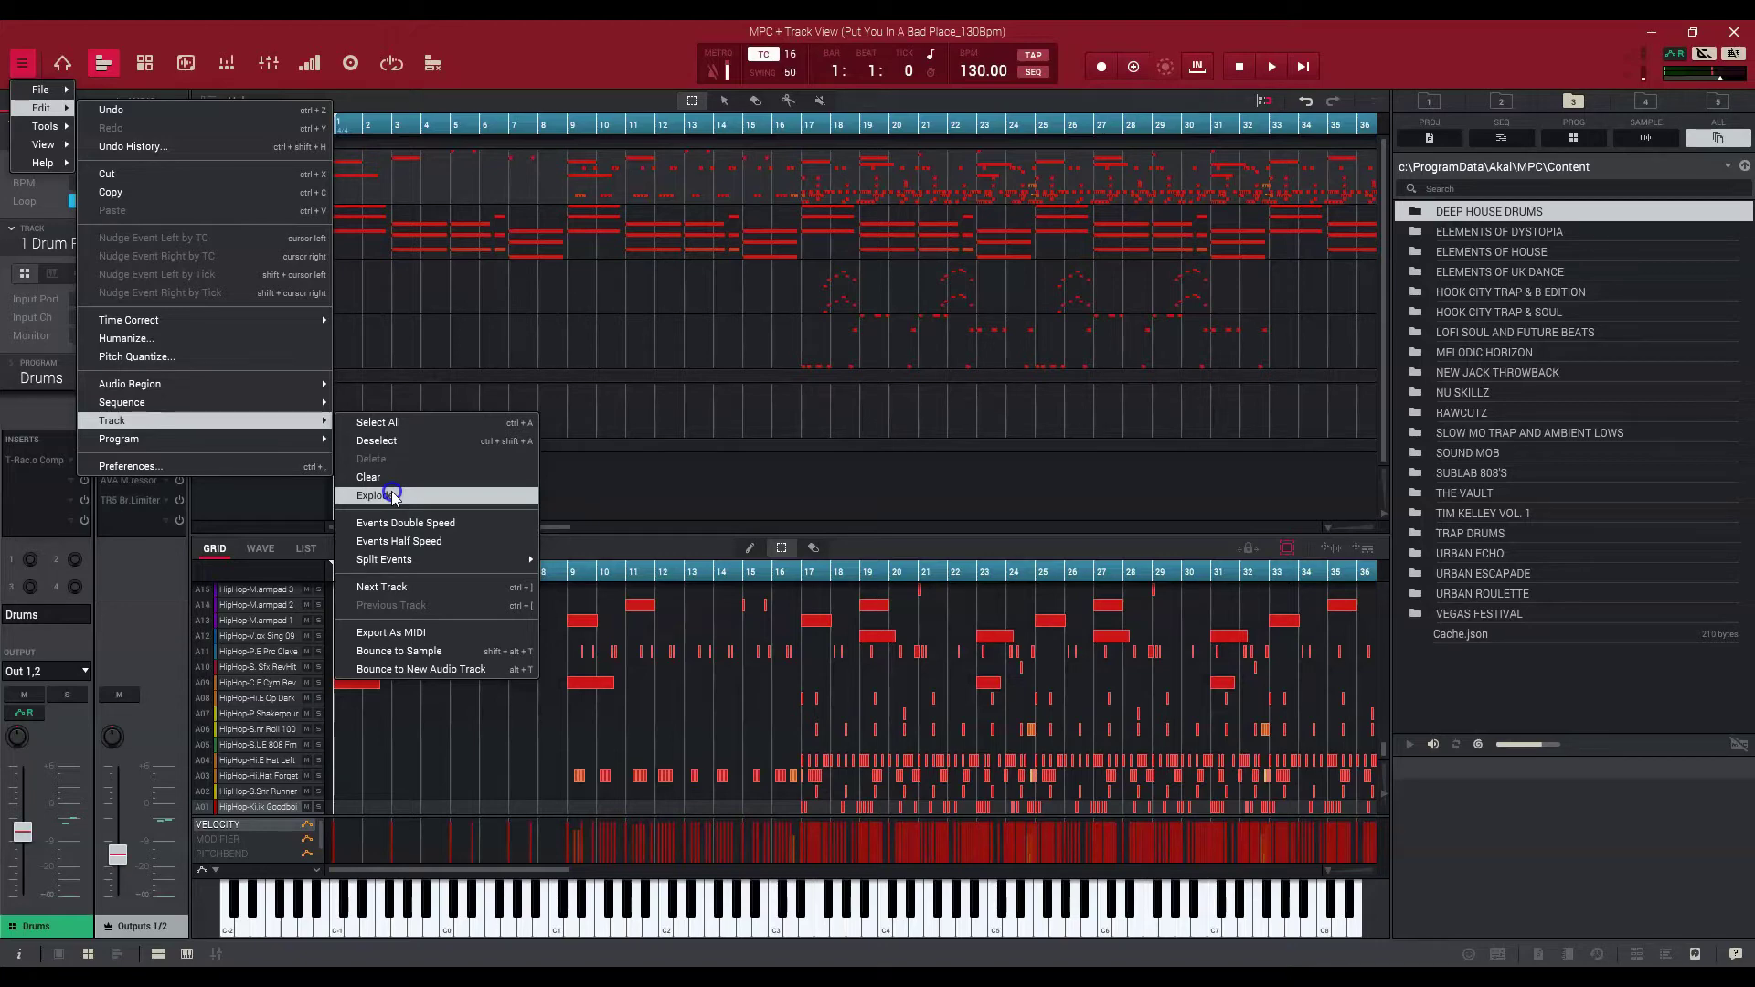
{"action": "left_click", "coordinate": [392, 494]}
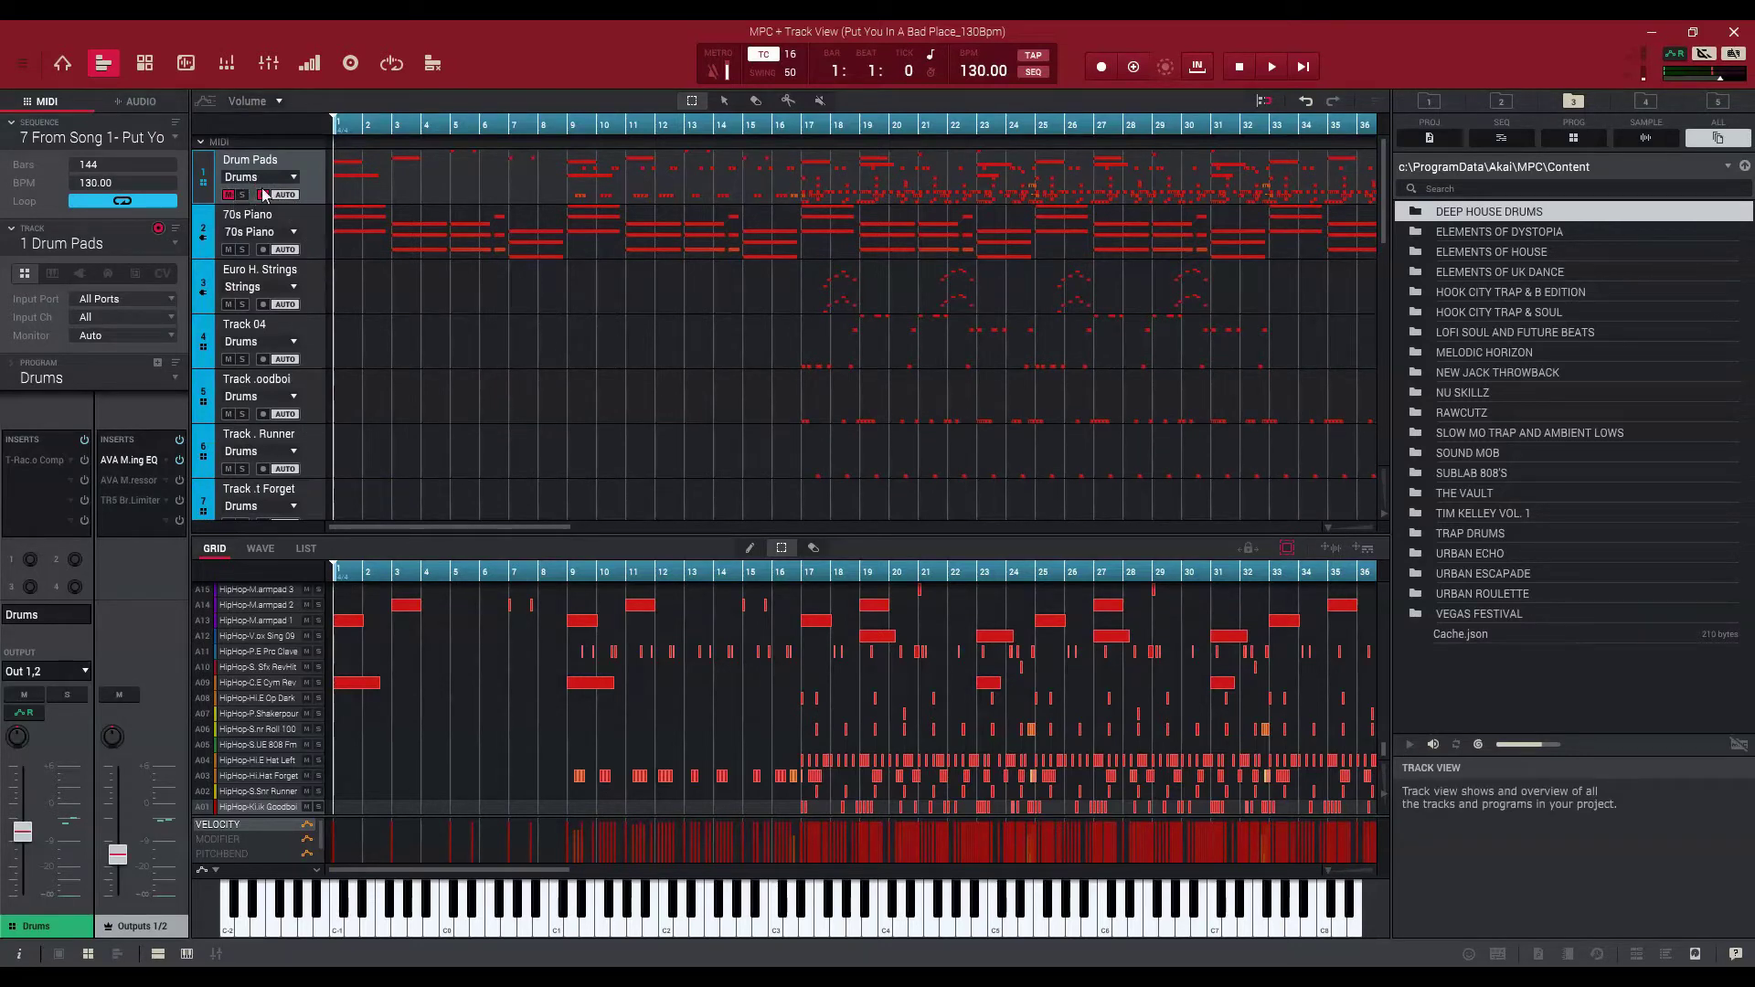
{"action": "scroll", "coordinate": [436, 312], "scroll_direction": "down", "scroll_amount": 1}
{"action": "scroll", "coordinate": [436, 313], "scroll_direction": "down", "scroll_amount": 6}
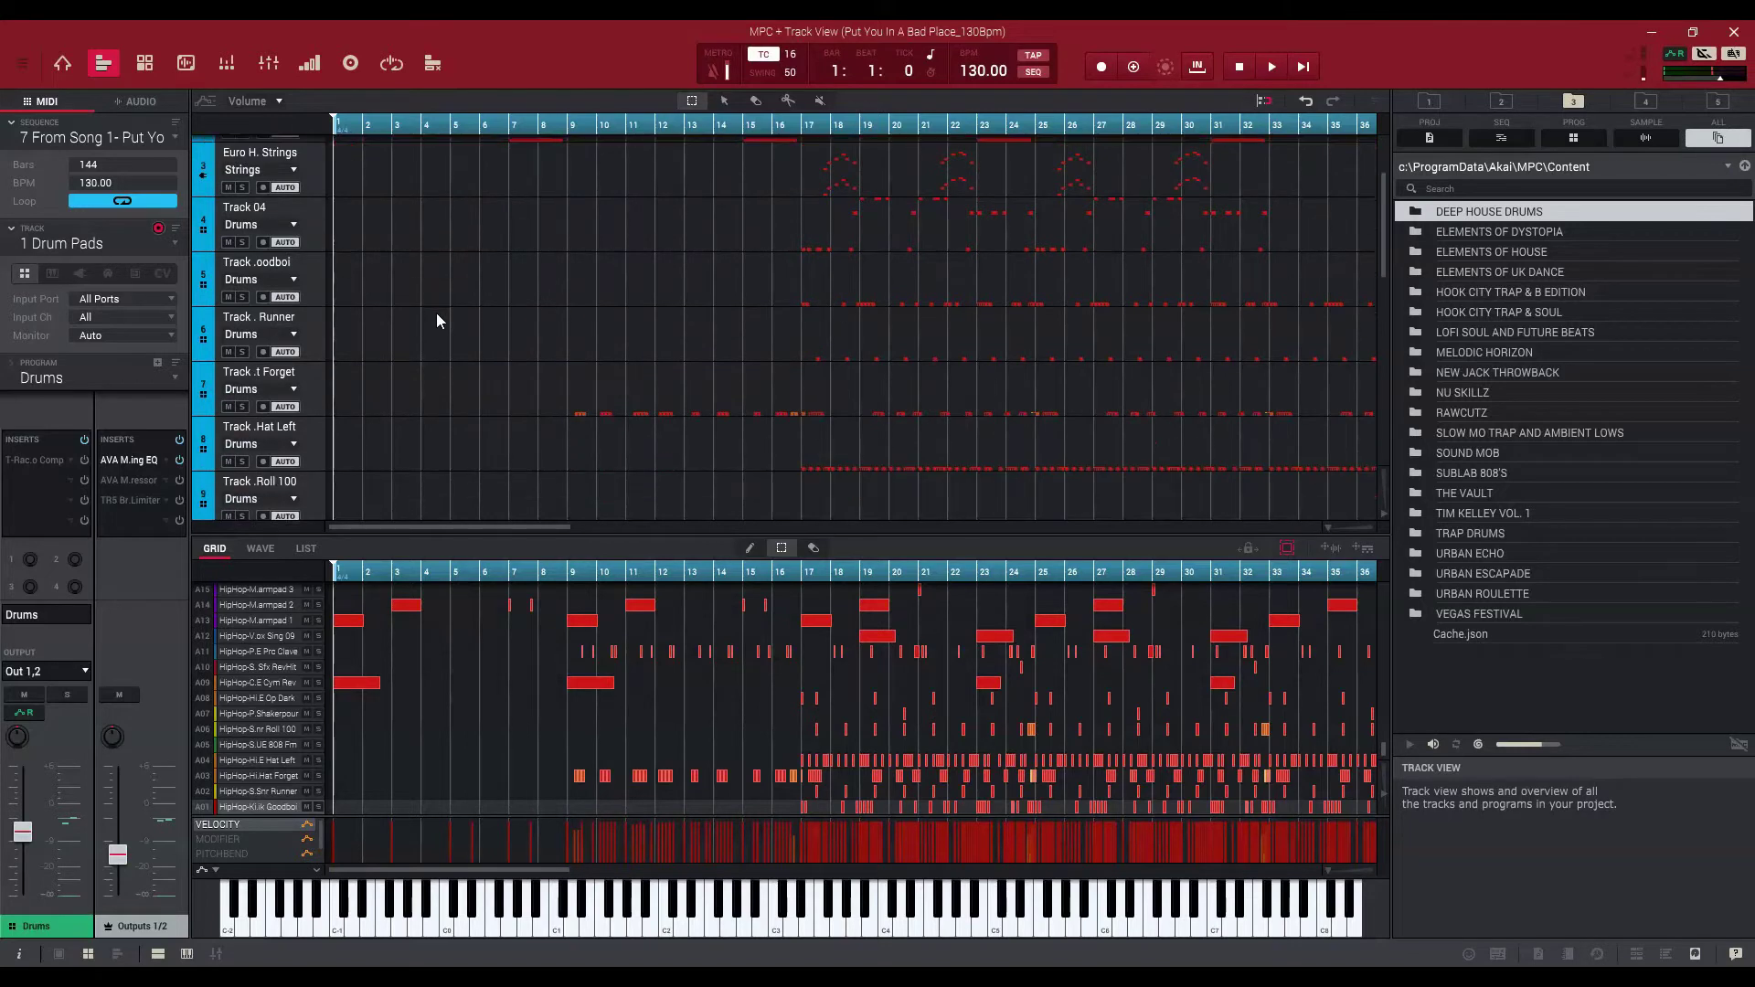
{"action": "scroll", "coordinate": [436, 313], "scroll_direction": "down", "scroll_amount": 4}
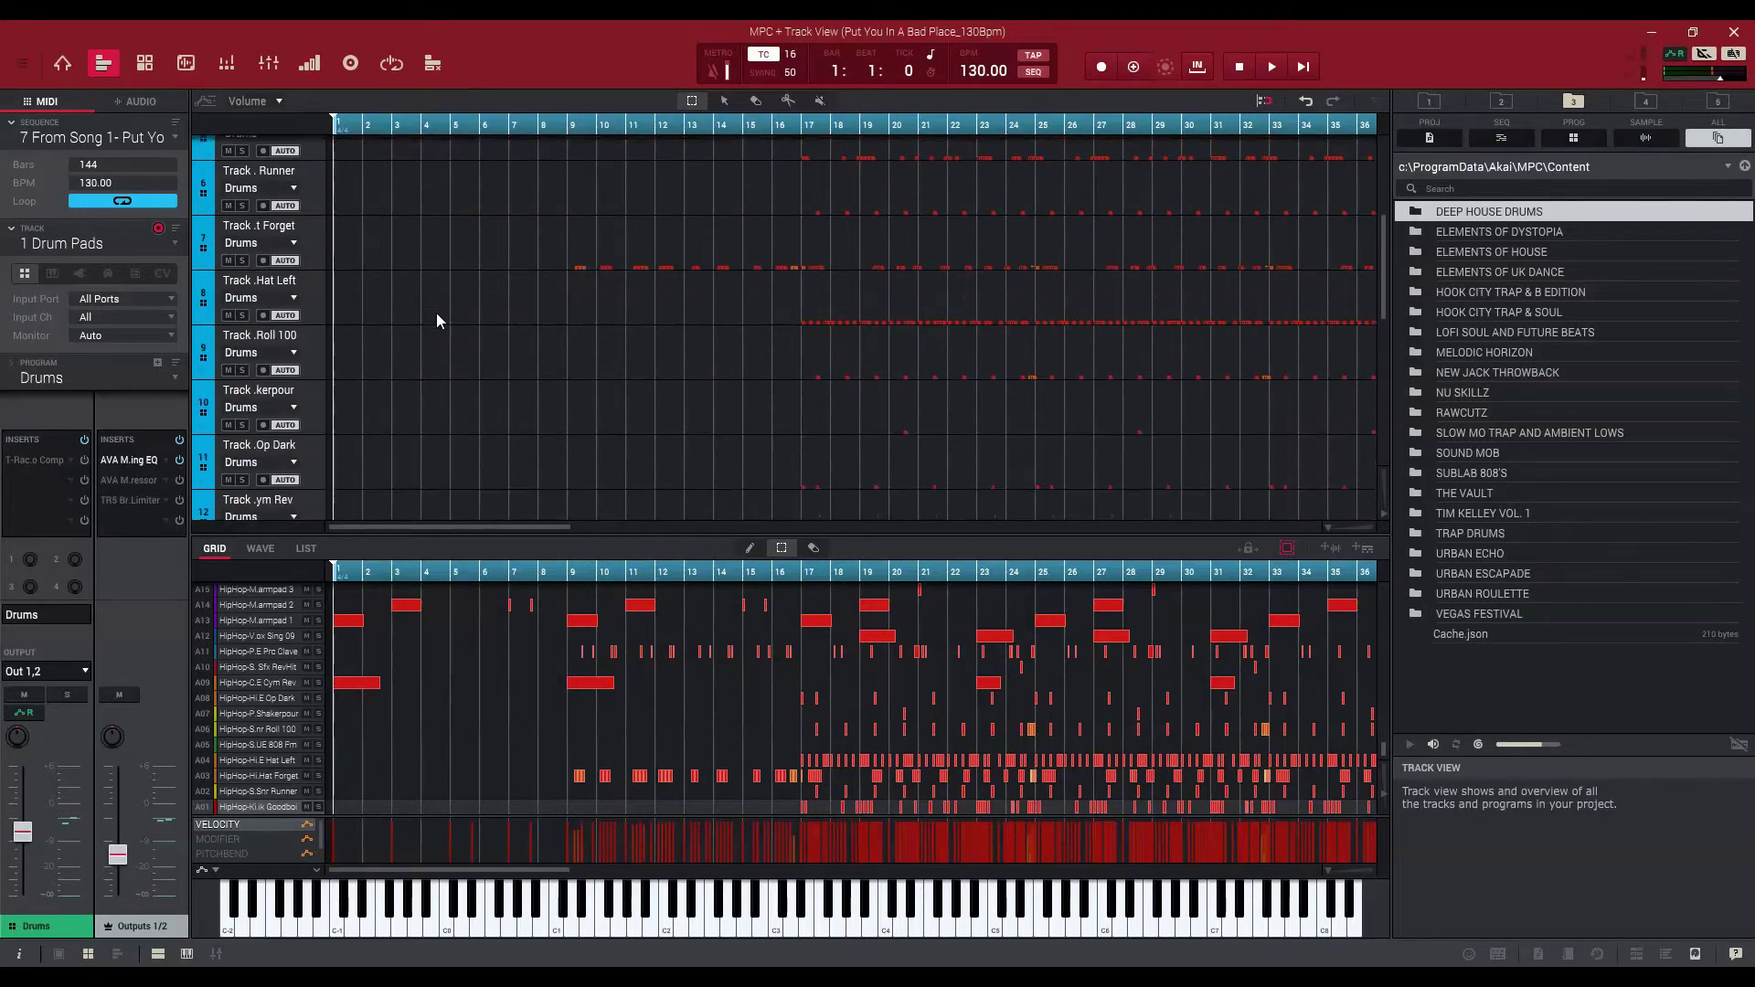
{"action": "scroll", "coordinate": [436, 313], "scroll_direction": "down", "scroll_amount": 4}
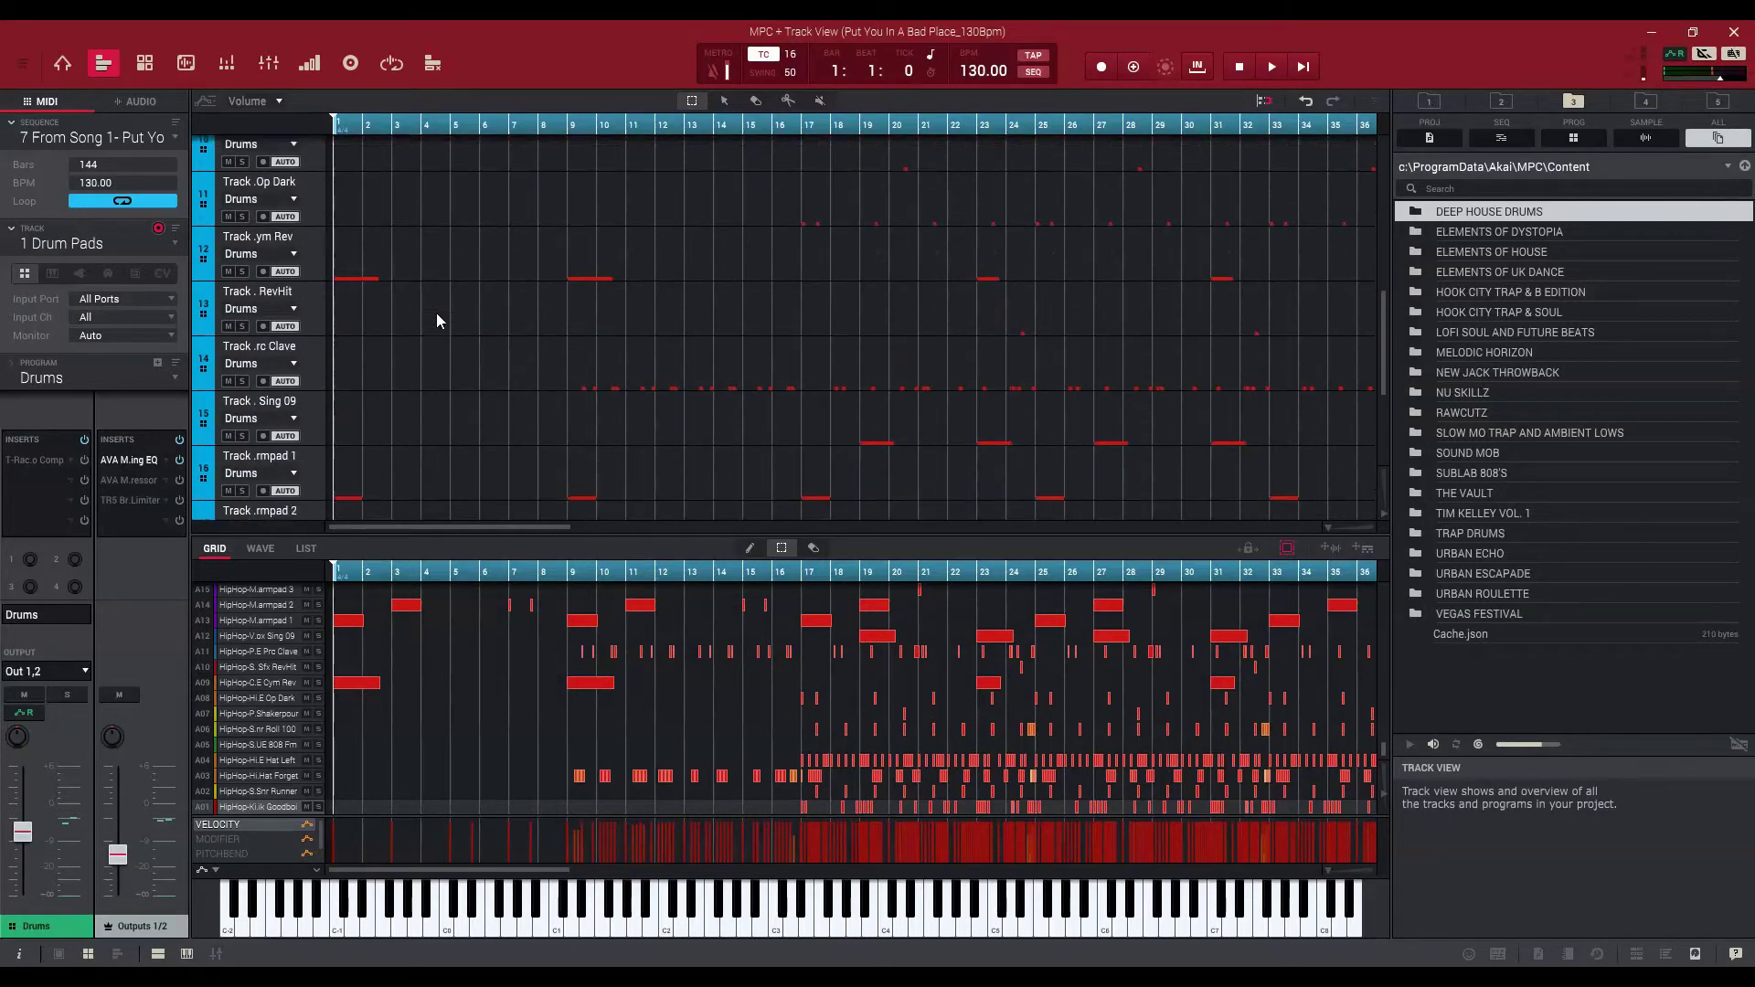
{"action": "scroll", "coordinate": [436, 313], "scroll_direction": "down", "scroll_amount": 3}
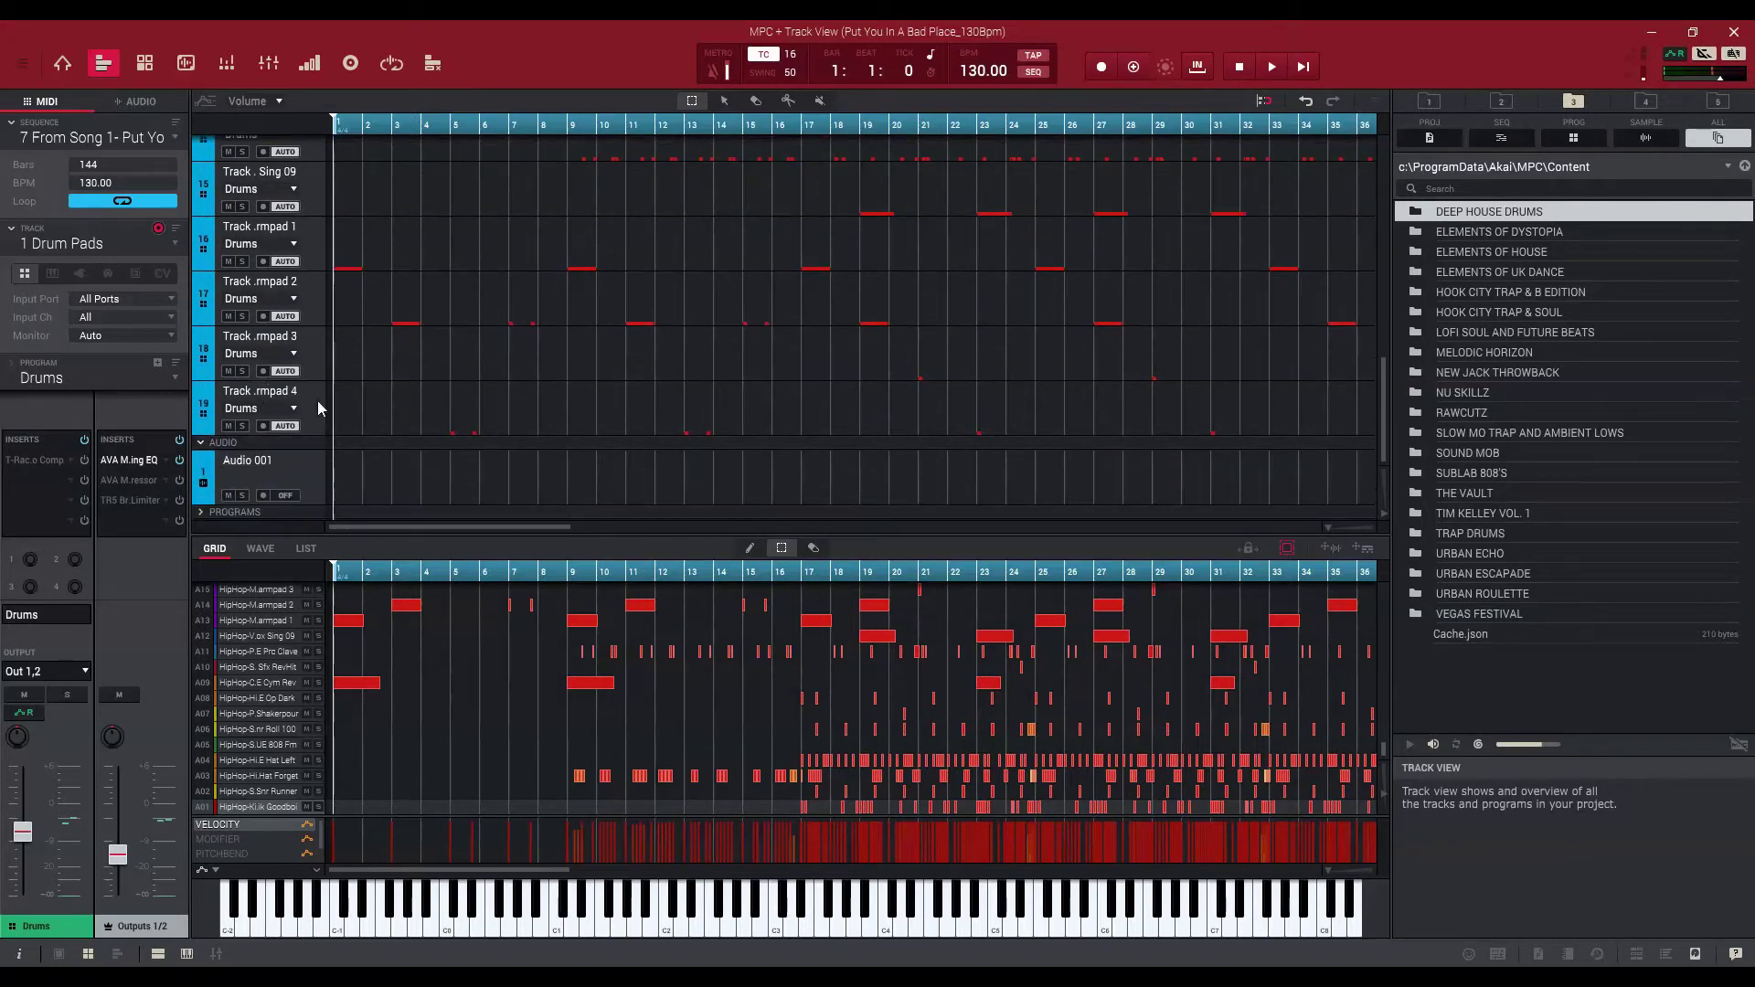
{"action": "scroll", "coordinate": [413, 375], "scroll_direction": "up", "scroll_amount": 3}
{"action": "scroll", "coordinate": [415, 376], "scroll_direction": "up", "scroll_amount": 8}
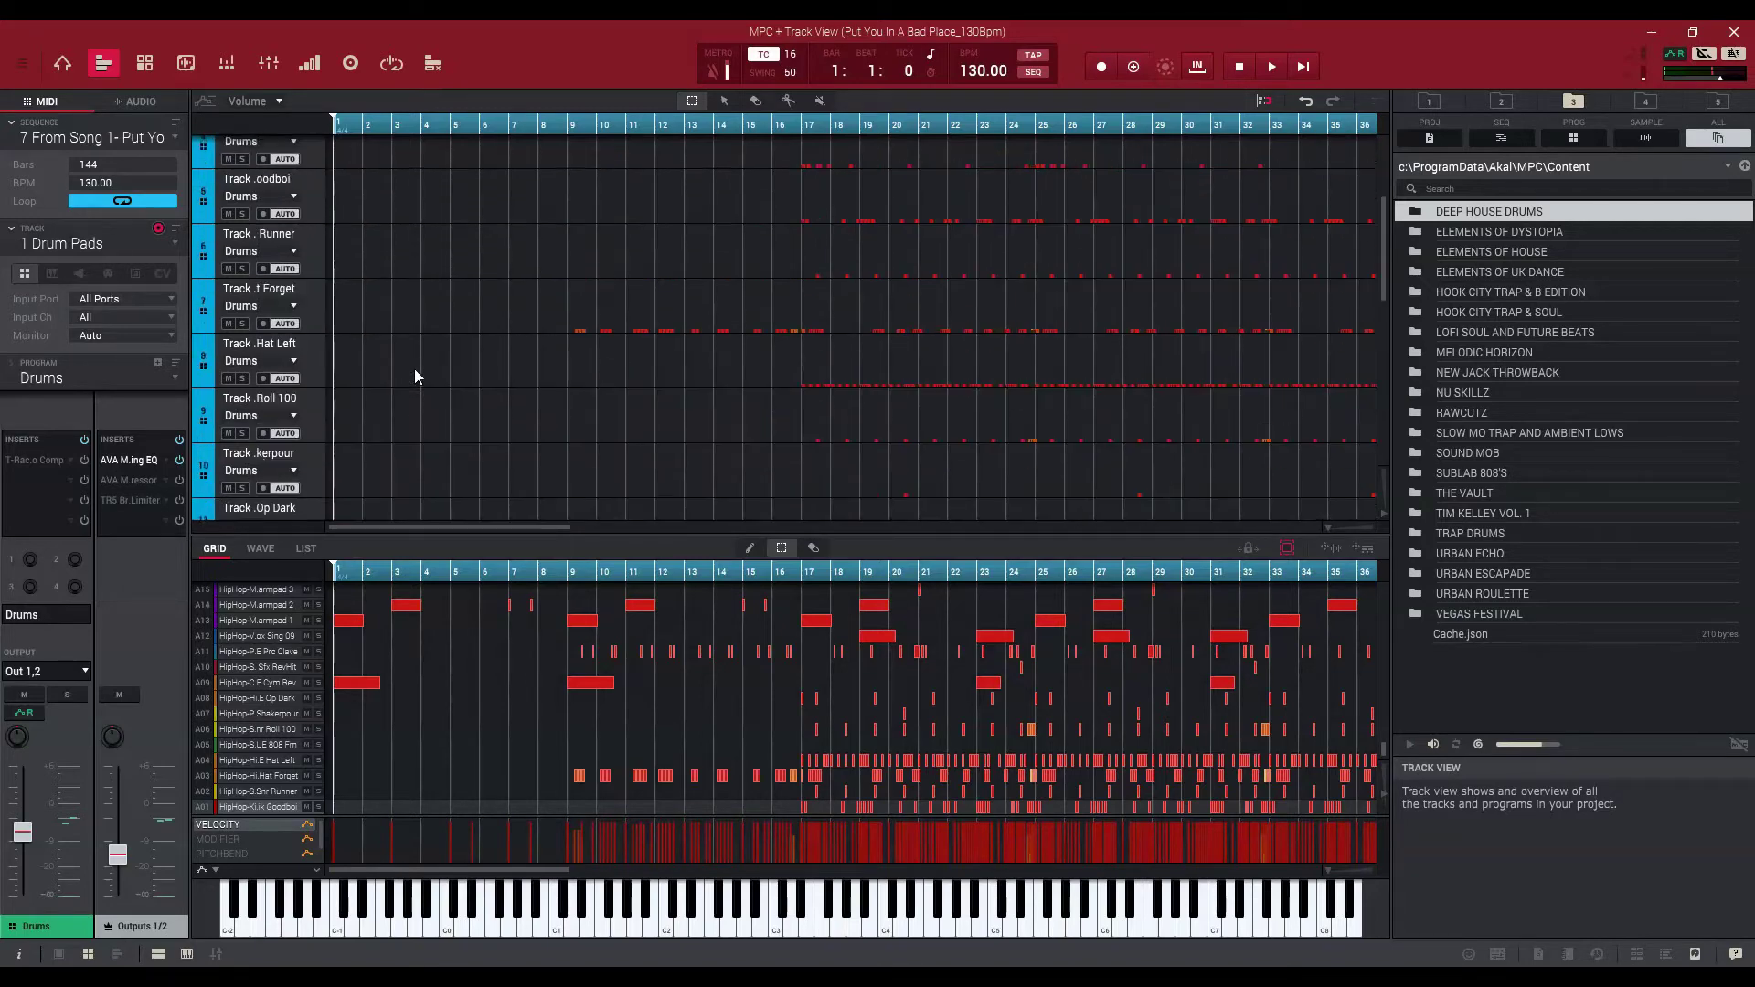
{"action": "scroll", "coordinate": [415, 376], "scroll_direction": "up", "scroll_amount": 3}
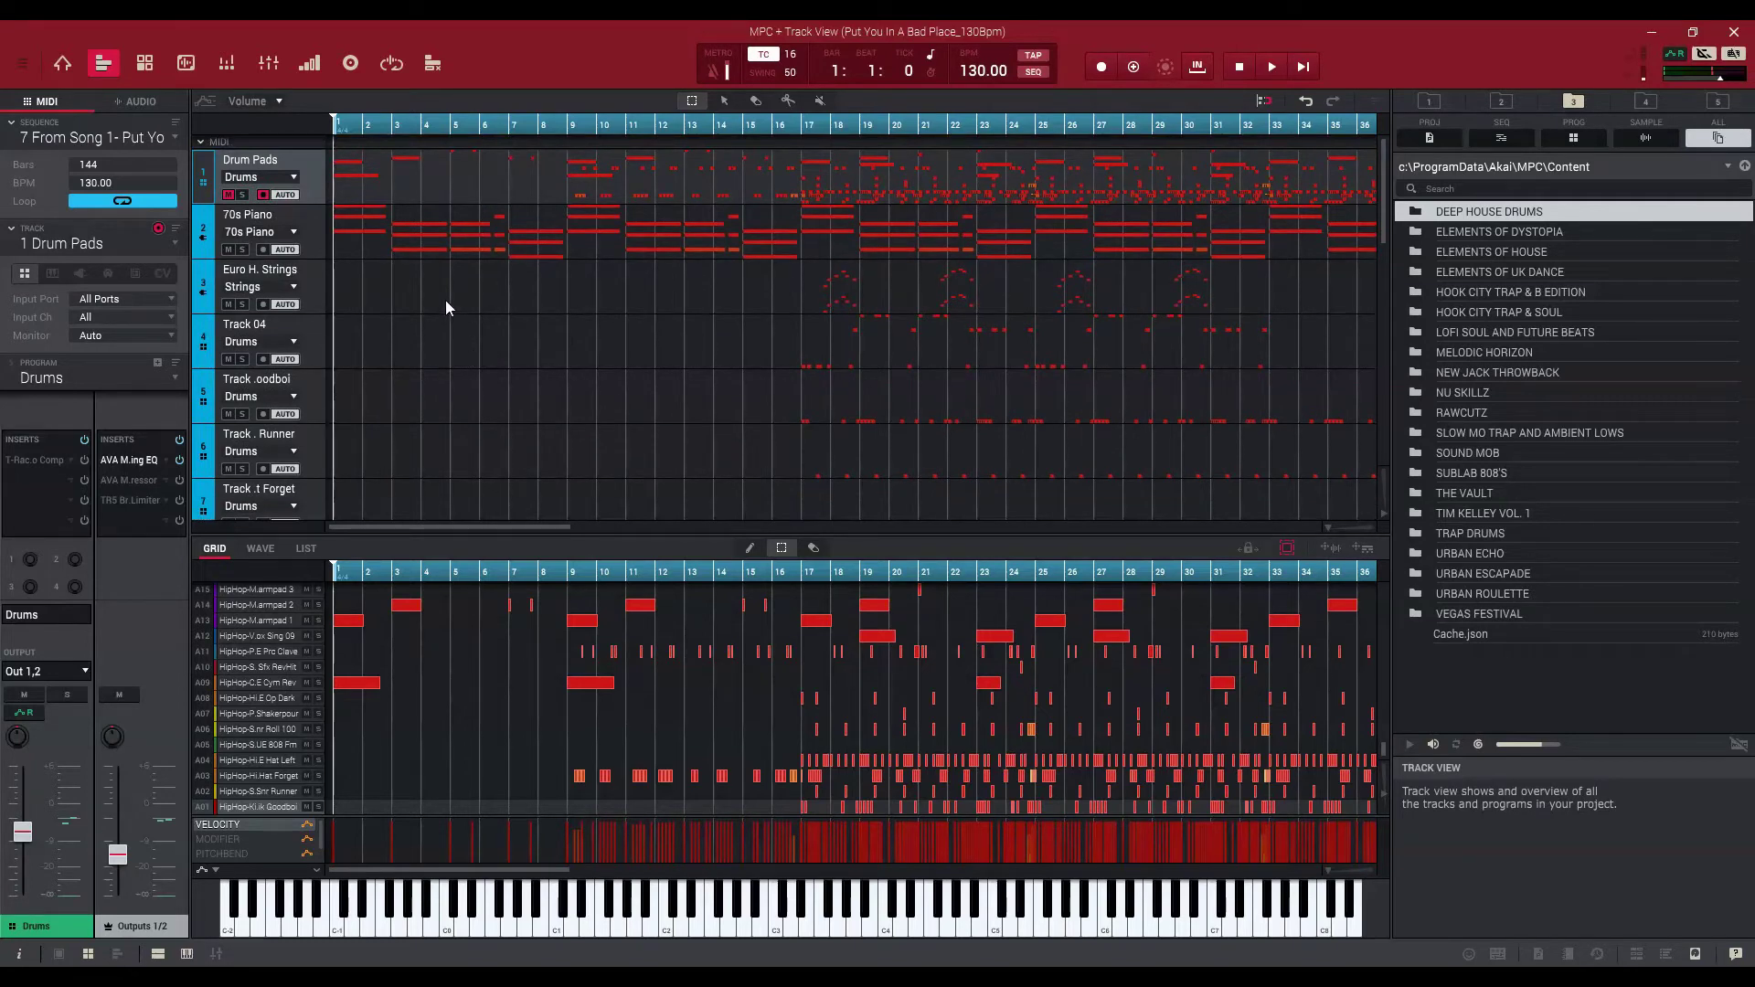
Open the Ableton Live Set Export dialog via File > Export > As Ableton Live Set.
{"action": "left_click", "coordinate": [25, 65]}
{"action": "mouse_move", "coordinate": [40, 89]}
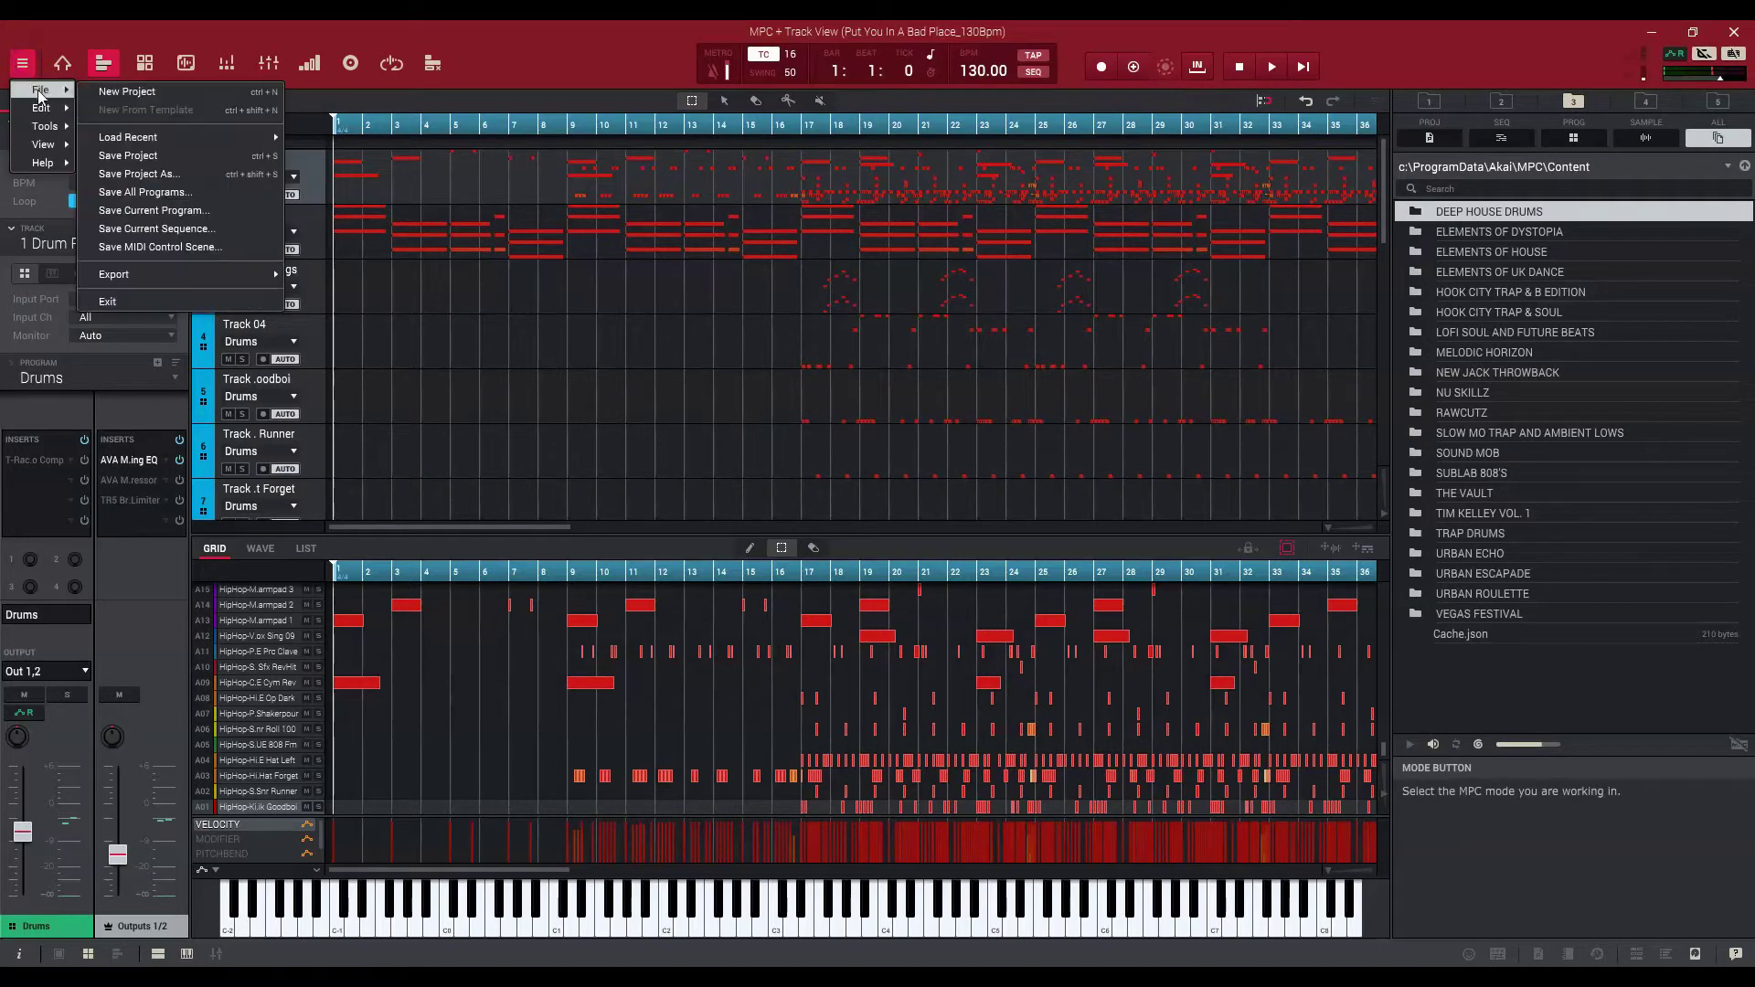
{"action": "mouse_move", "coordinate": [203, 275]}
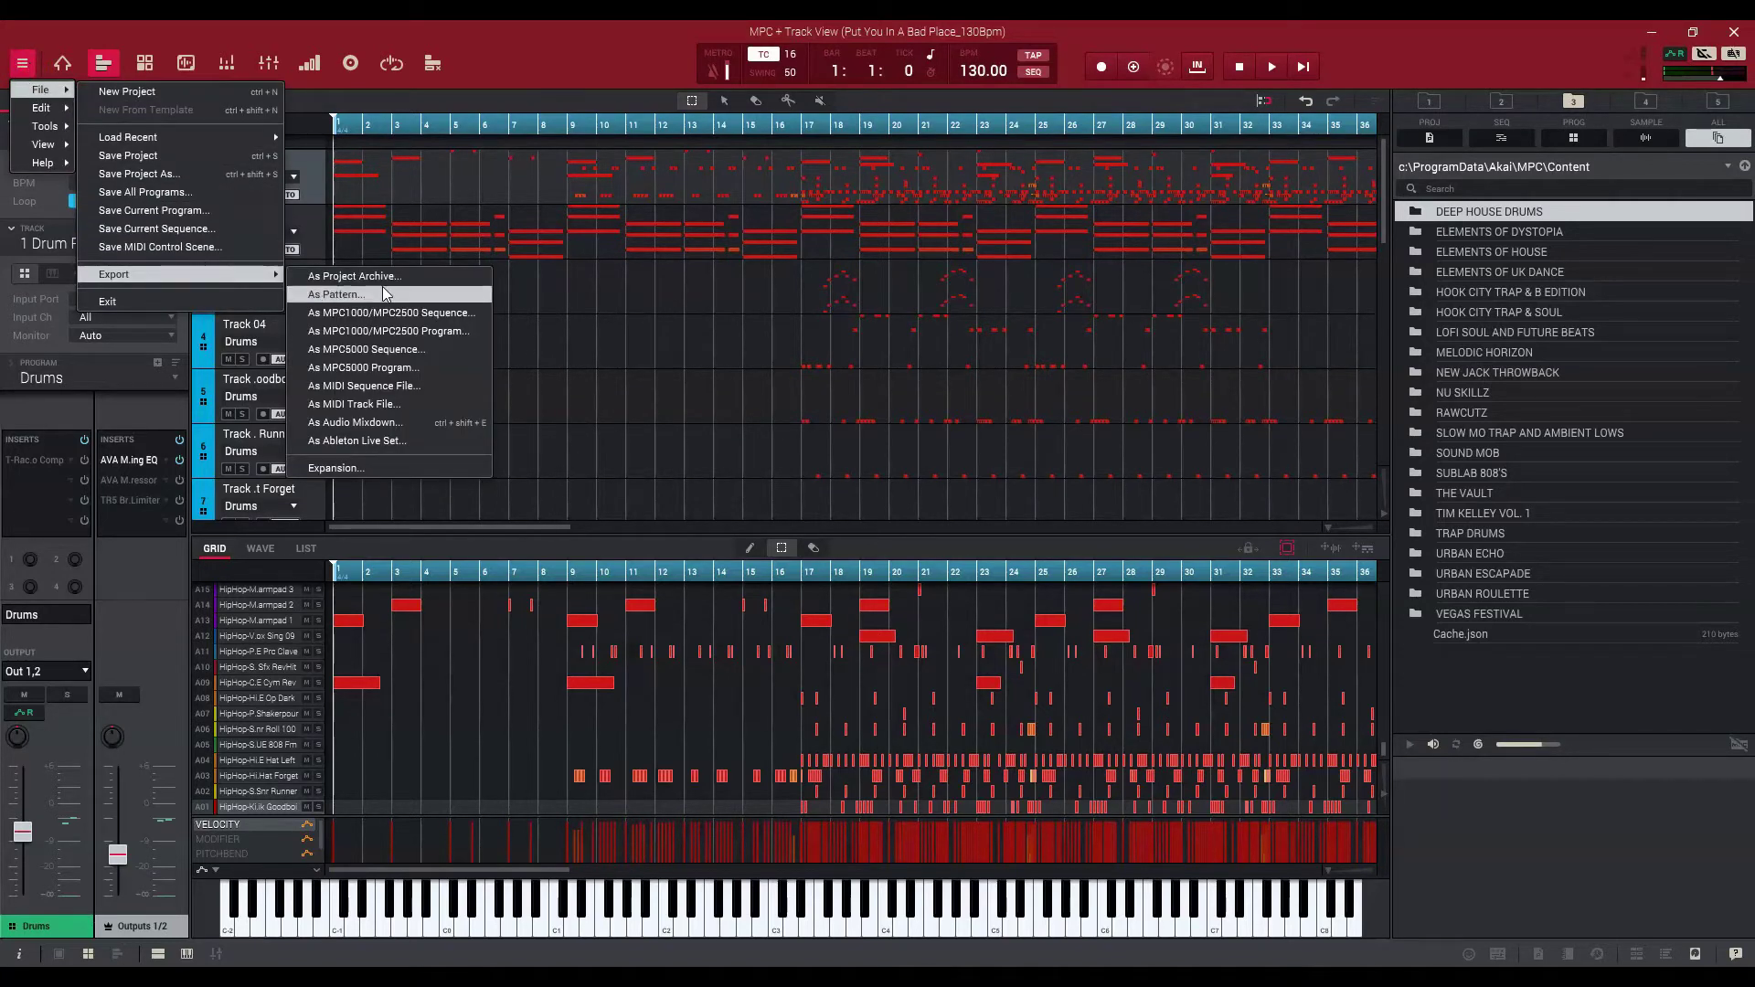
{"action": "left_click", "coordinate": [358, 440]}
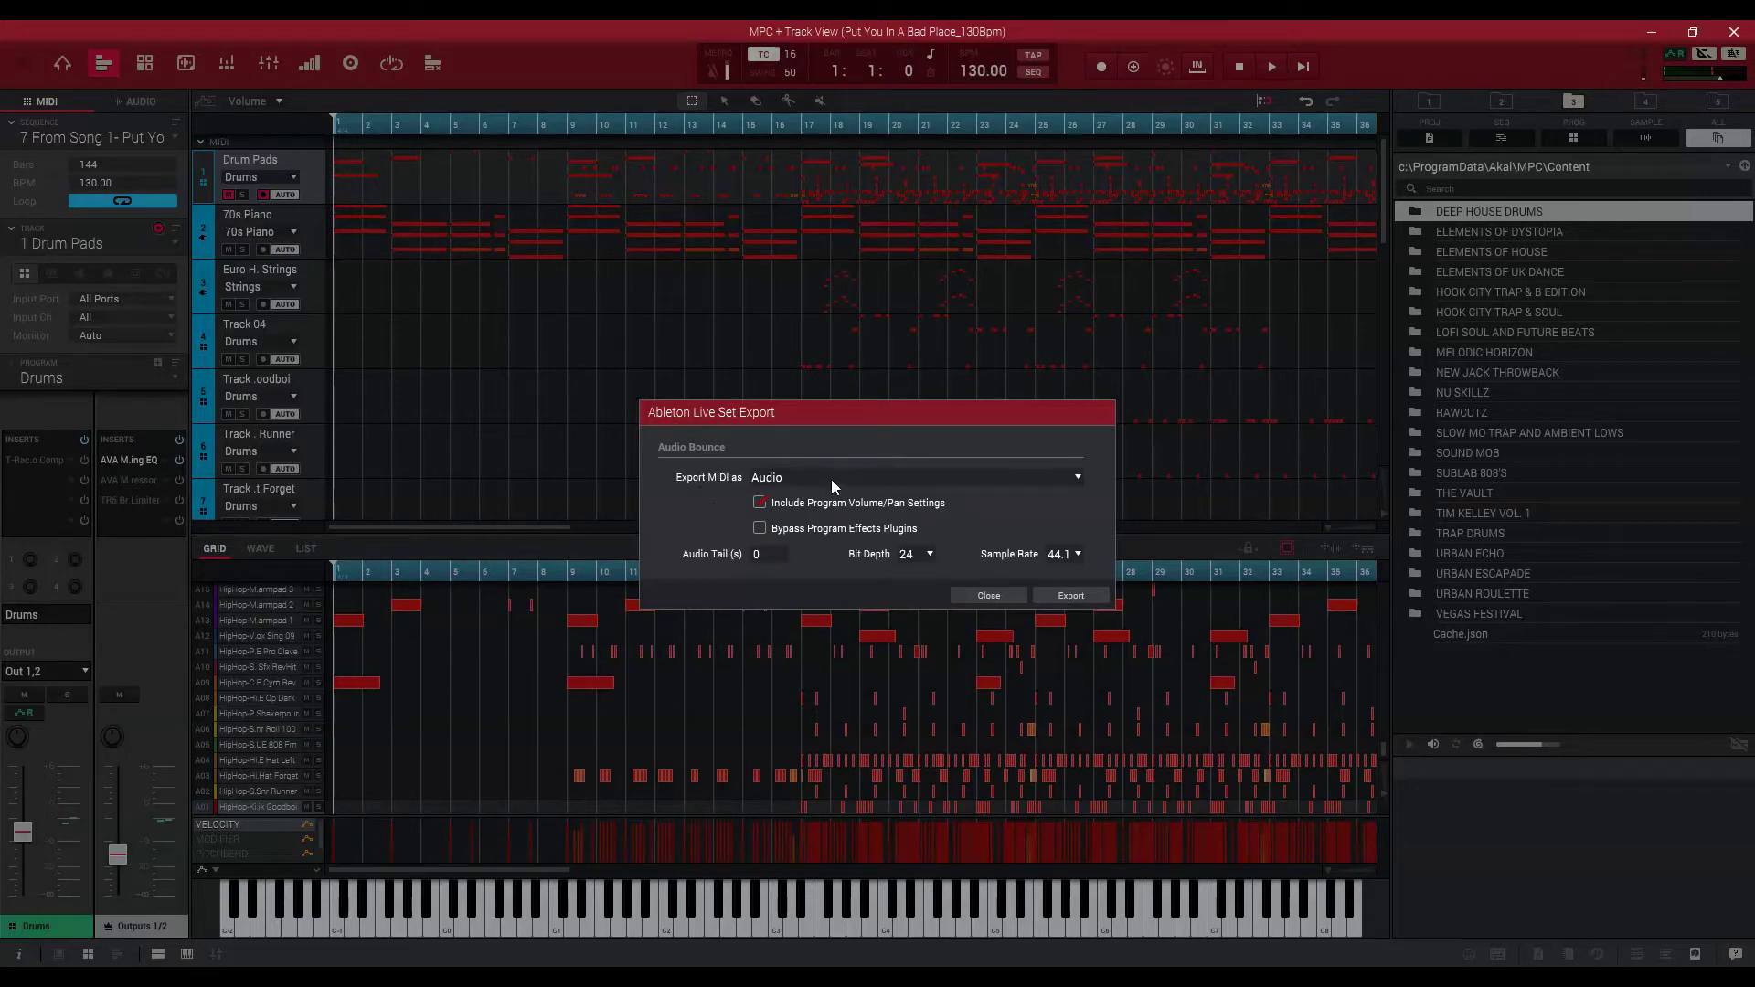
Change the export Bit Depth from 24 to 16.
{"action": "left_click", "coordinate": [930, 554]}
{"action": "left_click", "coordinate": [932, 555]}
{"action": "left_click", "coordinate": [929, 555]}
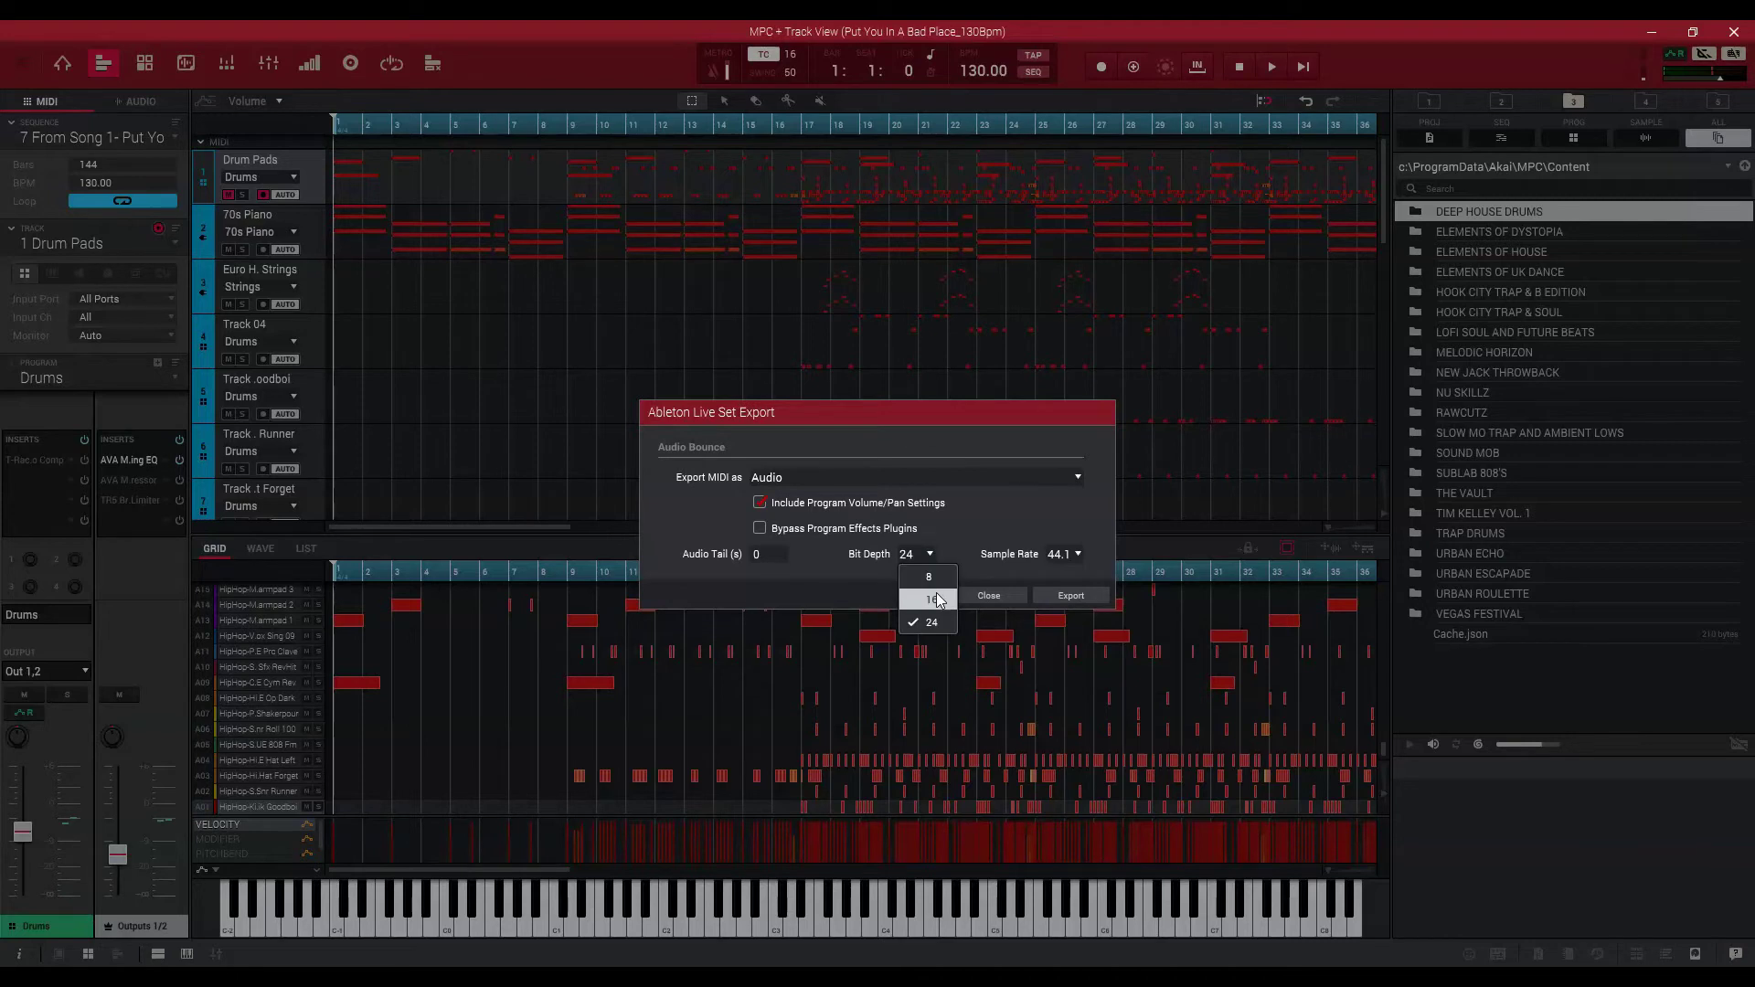
{"action": "left_click", "coordinate": [938, 598]}
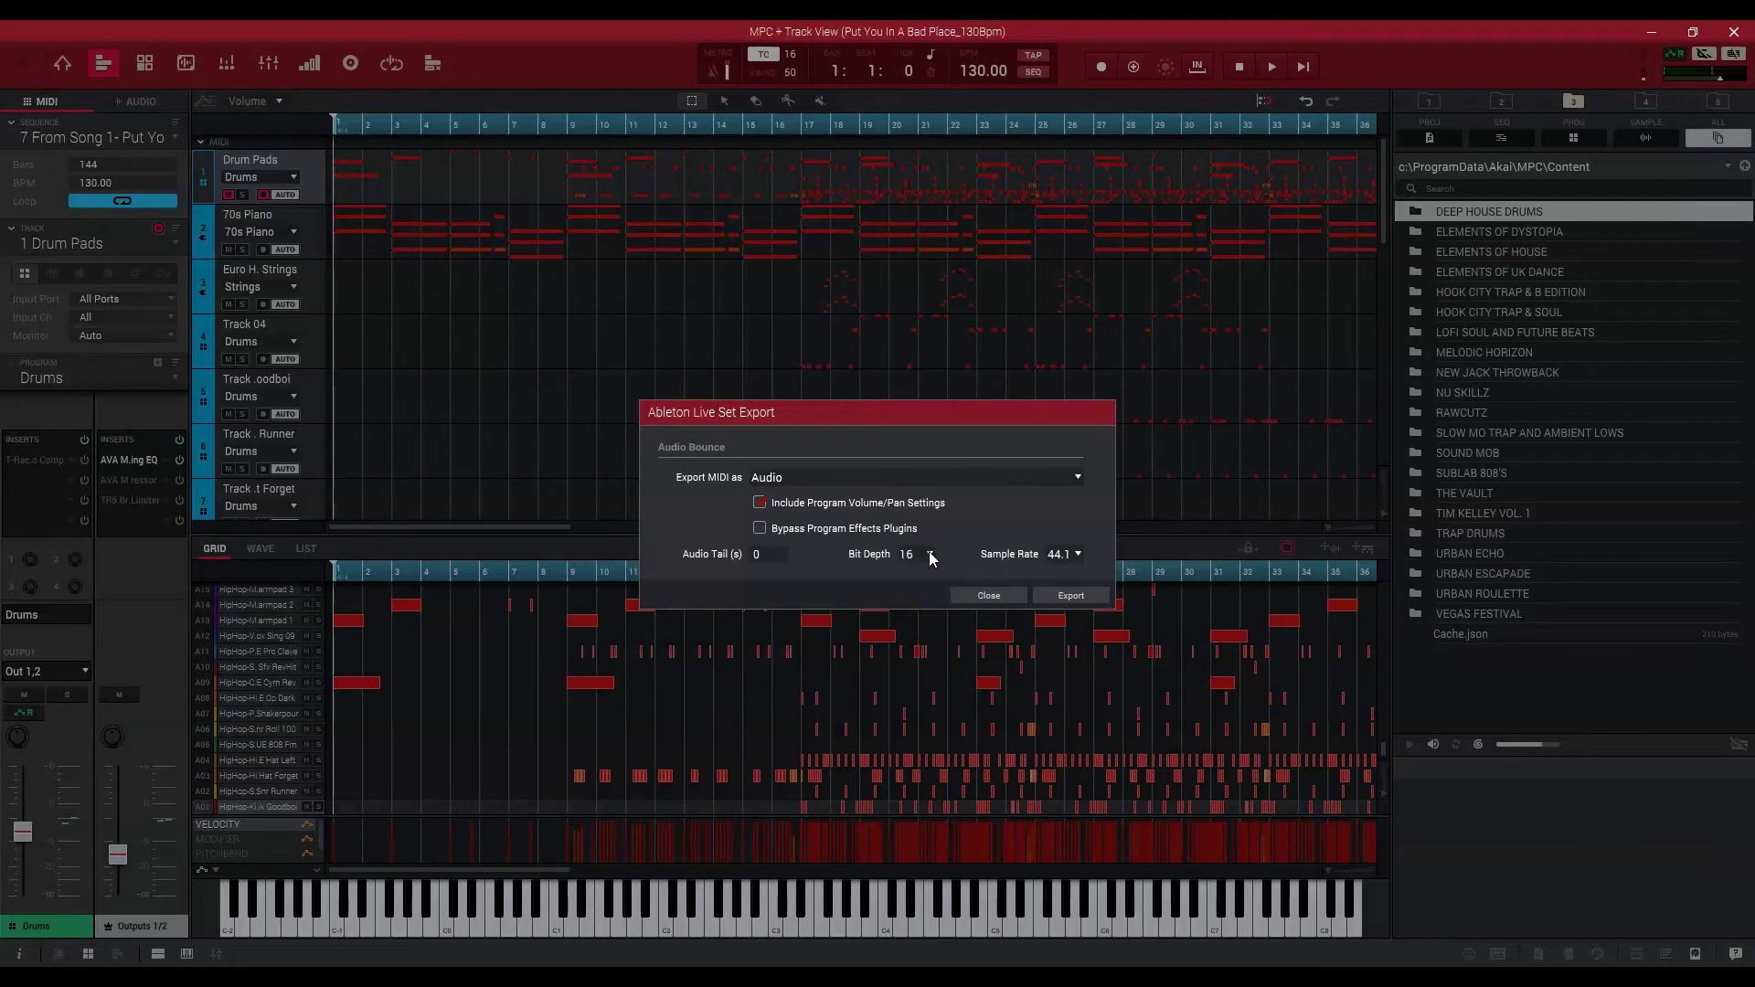
Click Export and browse to Mixdowns > Bad Place_130Bpm_With Hook > Stems.
{"action": "left_click", "coordinate": [1068, 596]}
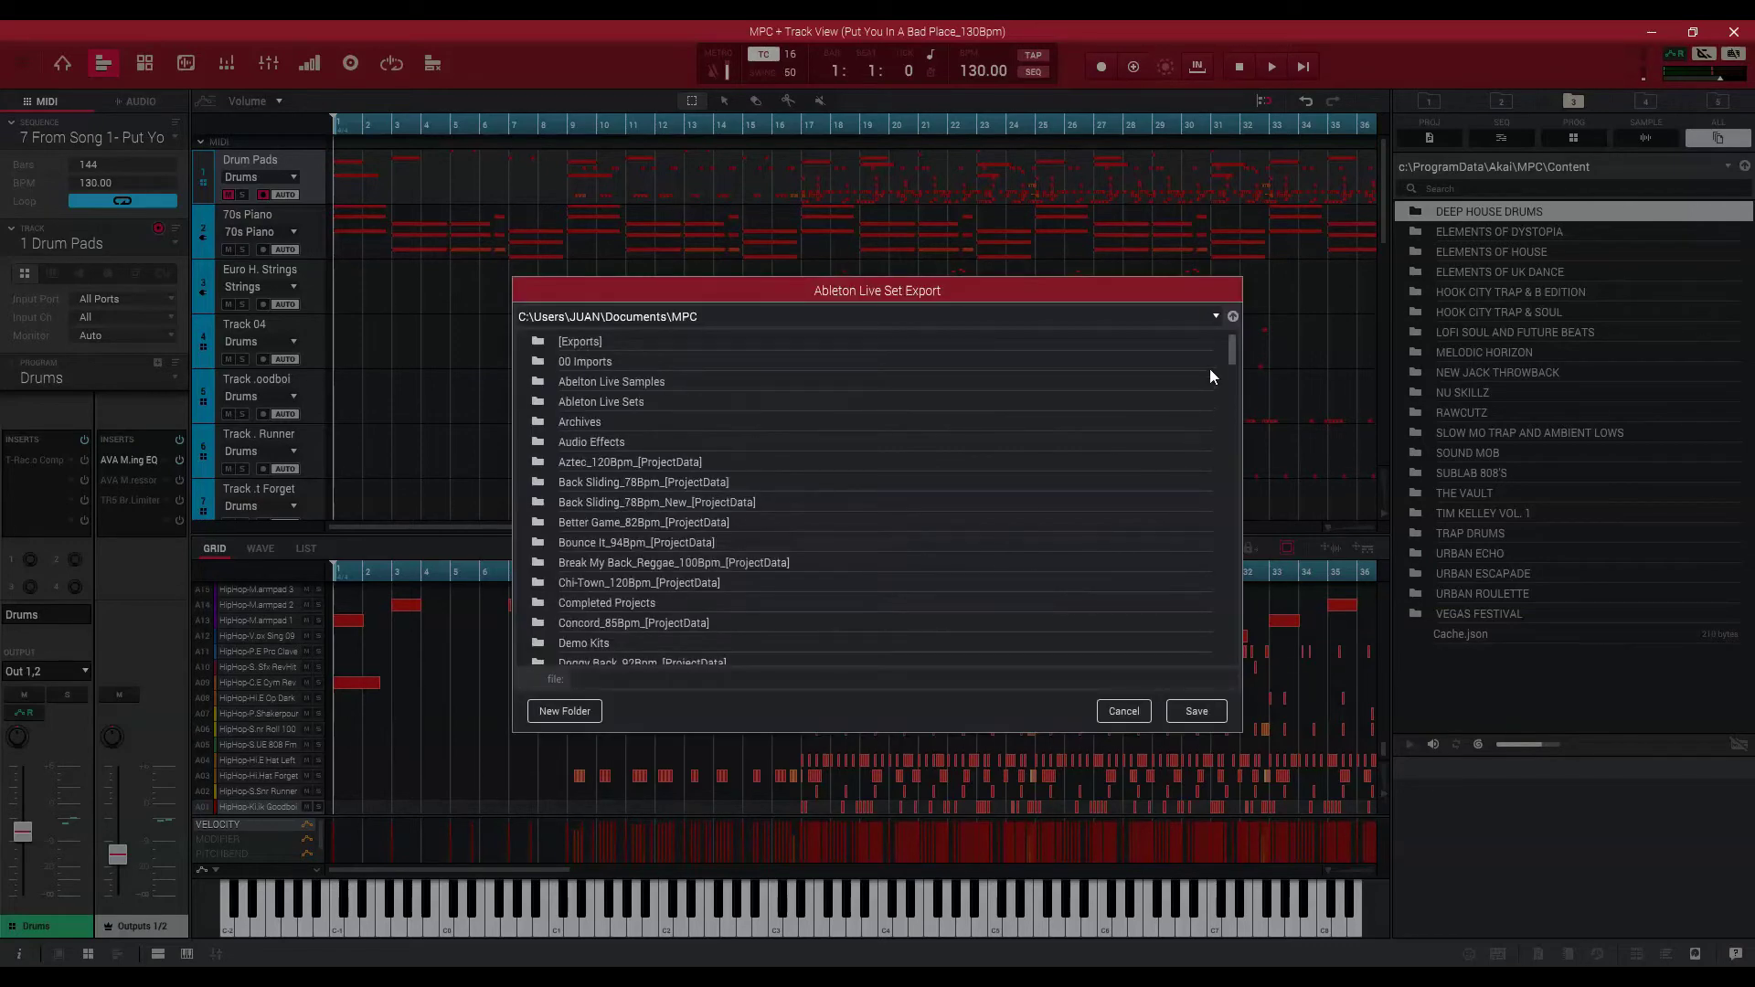
{"action": "left_click_drag", "start_coordinate": [1232, 347], "coordinate": [1234, 404]}
{"action": "double_click", "coordinate": [574, 556]}
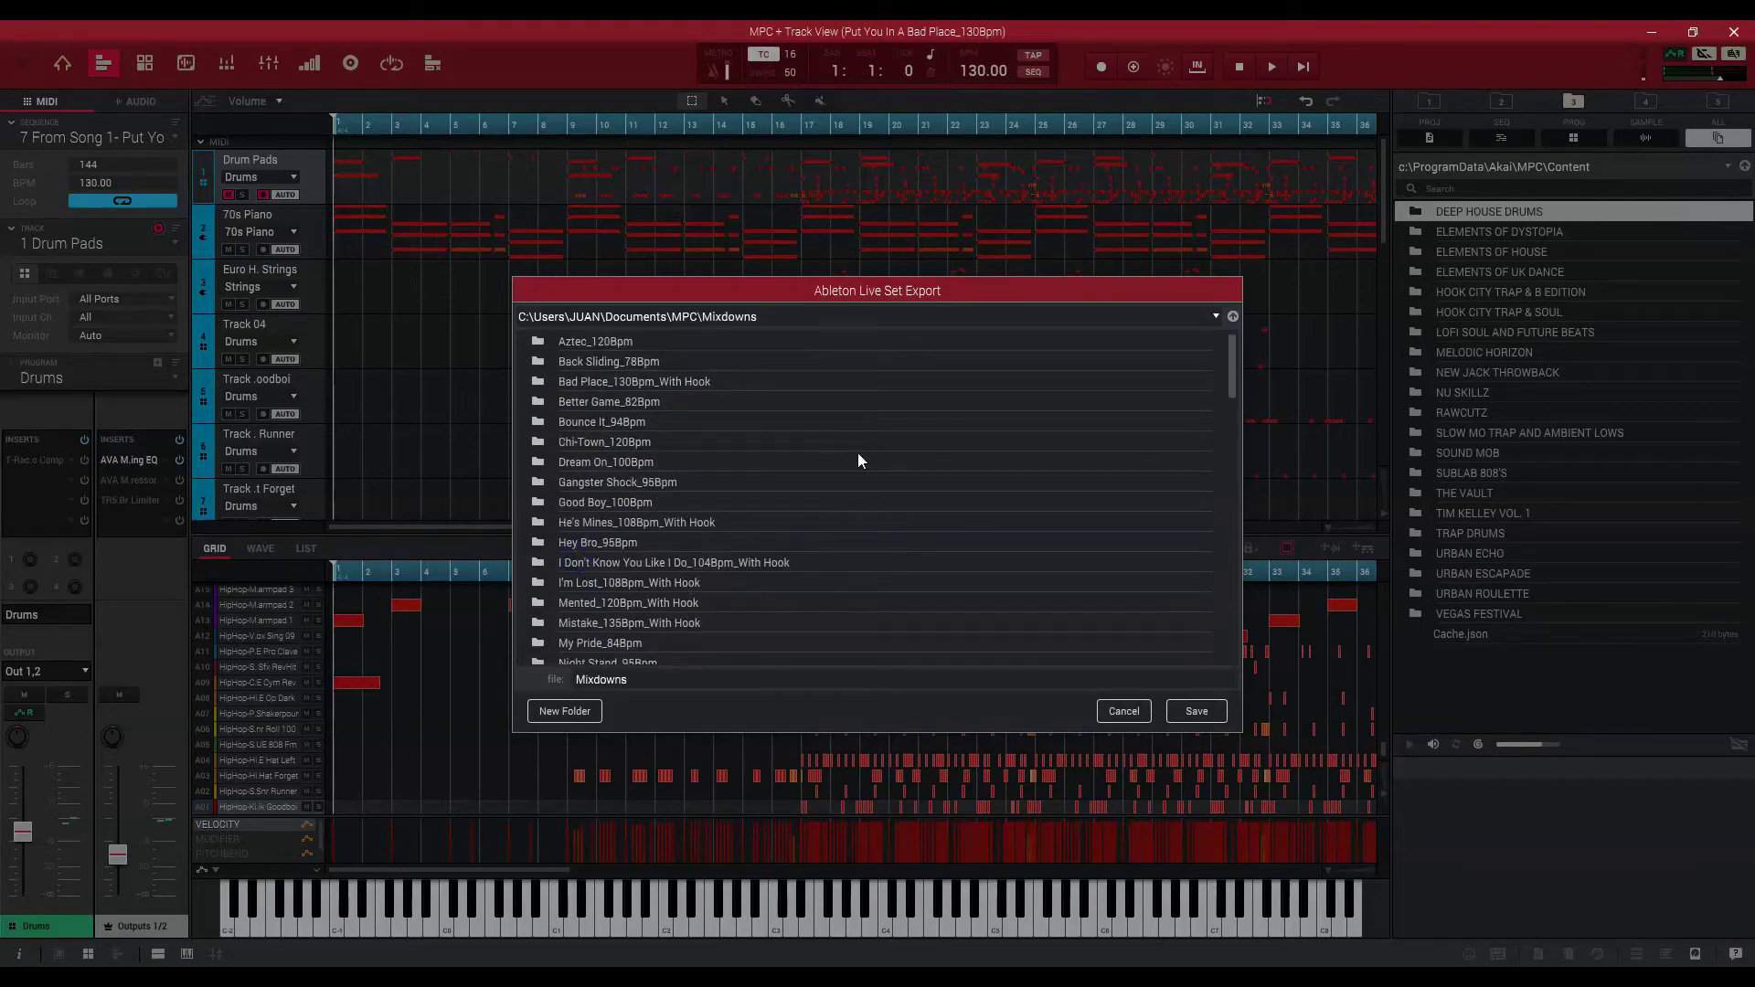
{"action": "double_click", "coordinate": [687, 381]}
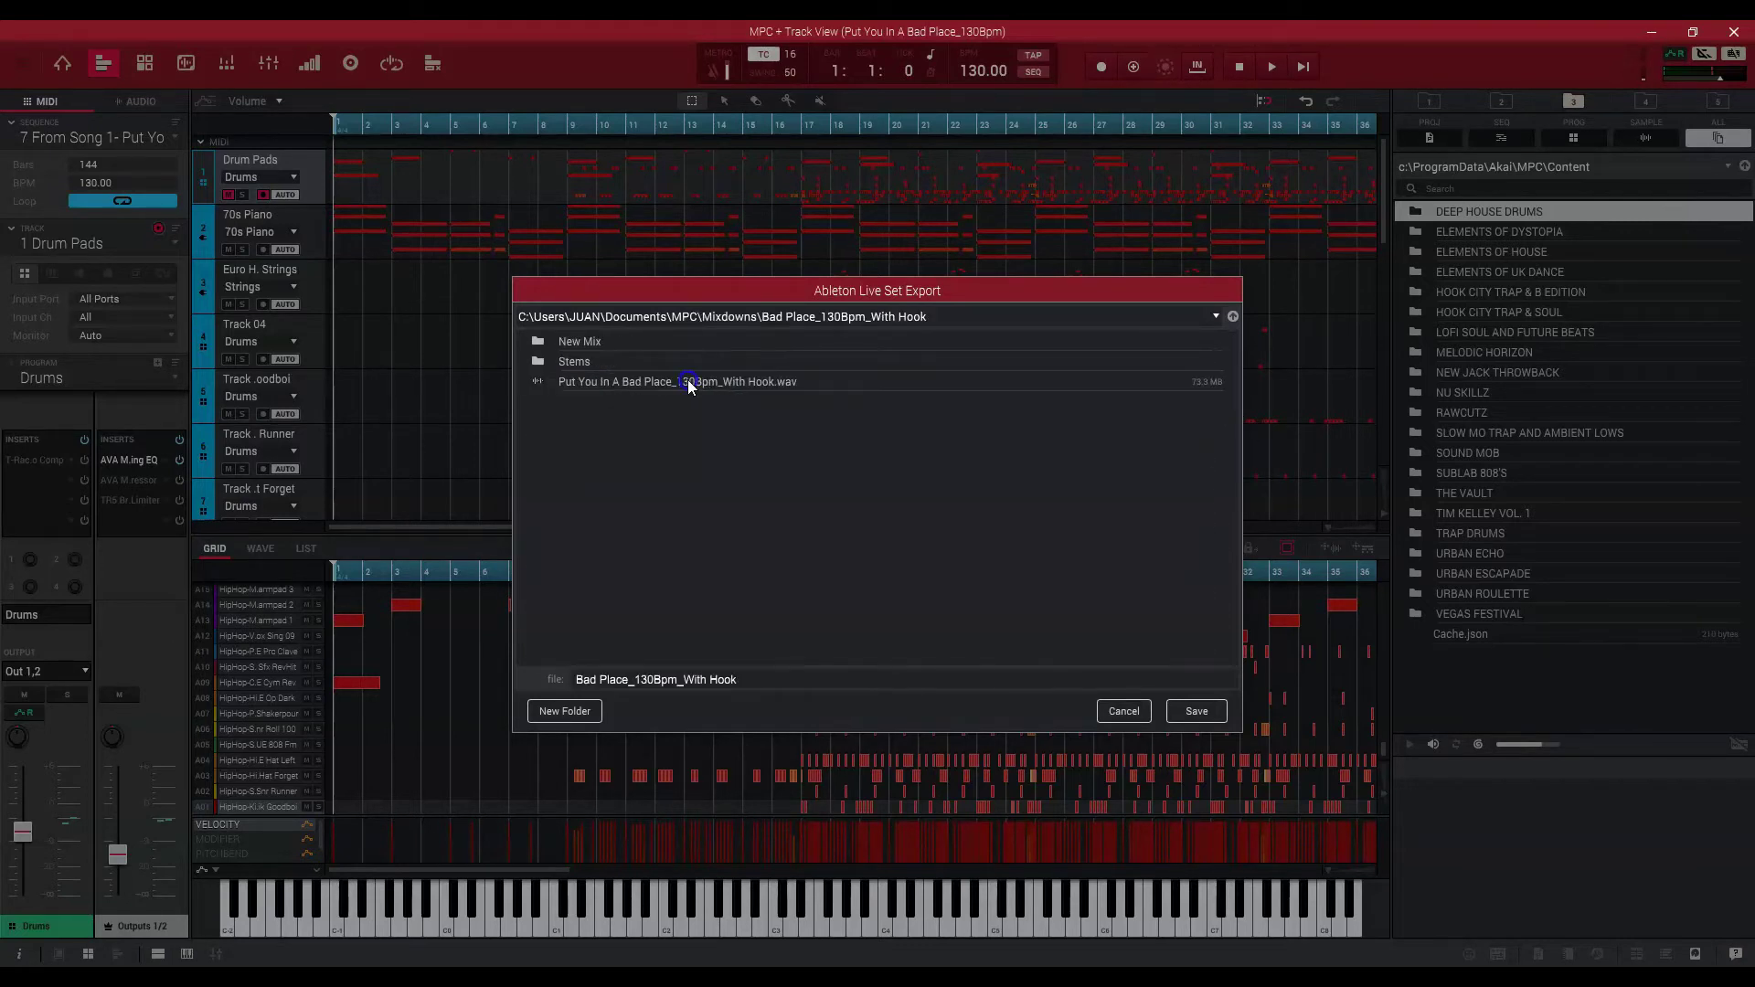
{"action": "double_click", "coordinate": [573, 360]}
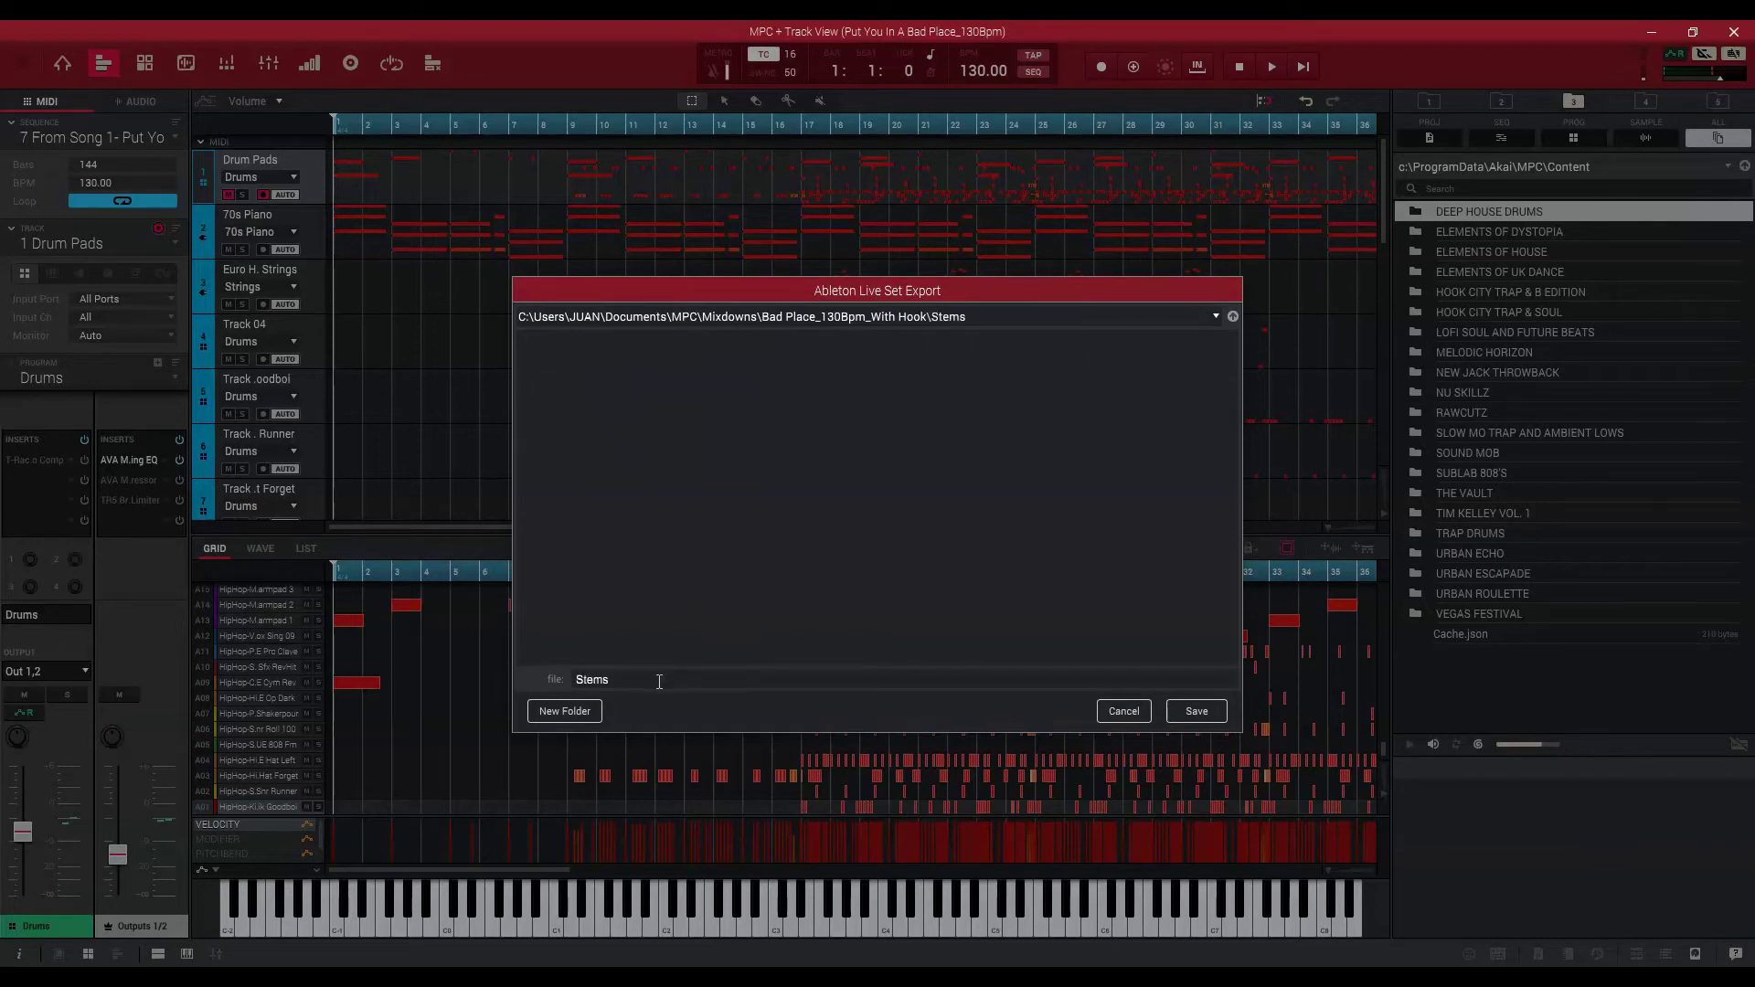
Name the export 'Bad Place_130Bpm_Stems' and save to start exporting.
{"action": "left_click_drag", "start_coordinate": [654, 681], "coordinate": [554, 686]}
{"action": "type", "text": "Bad Place_130Bpm_Stems"}
{"action": "left_click", "coordinate": [1196, 712]}
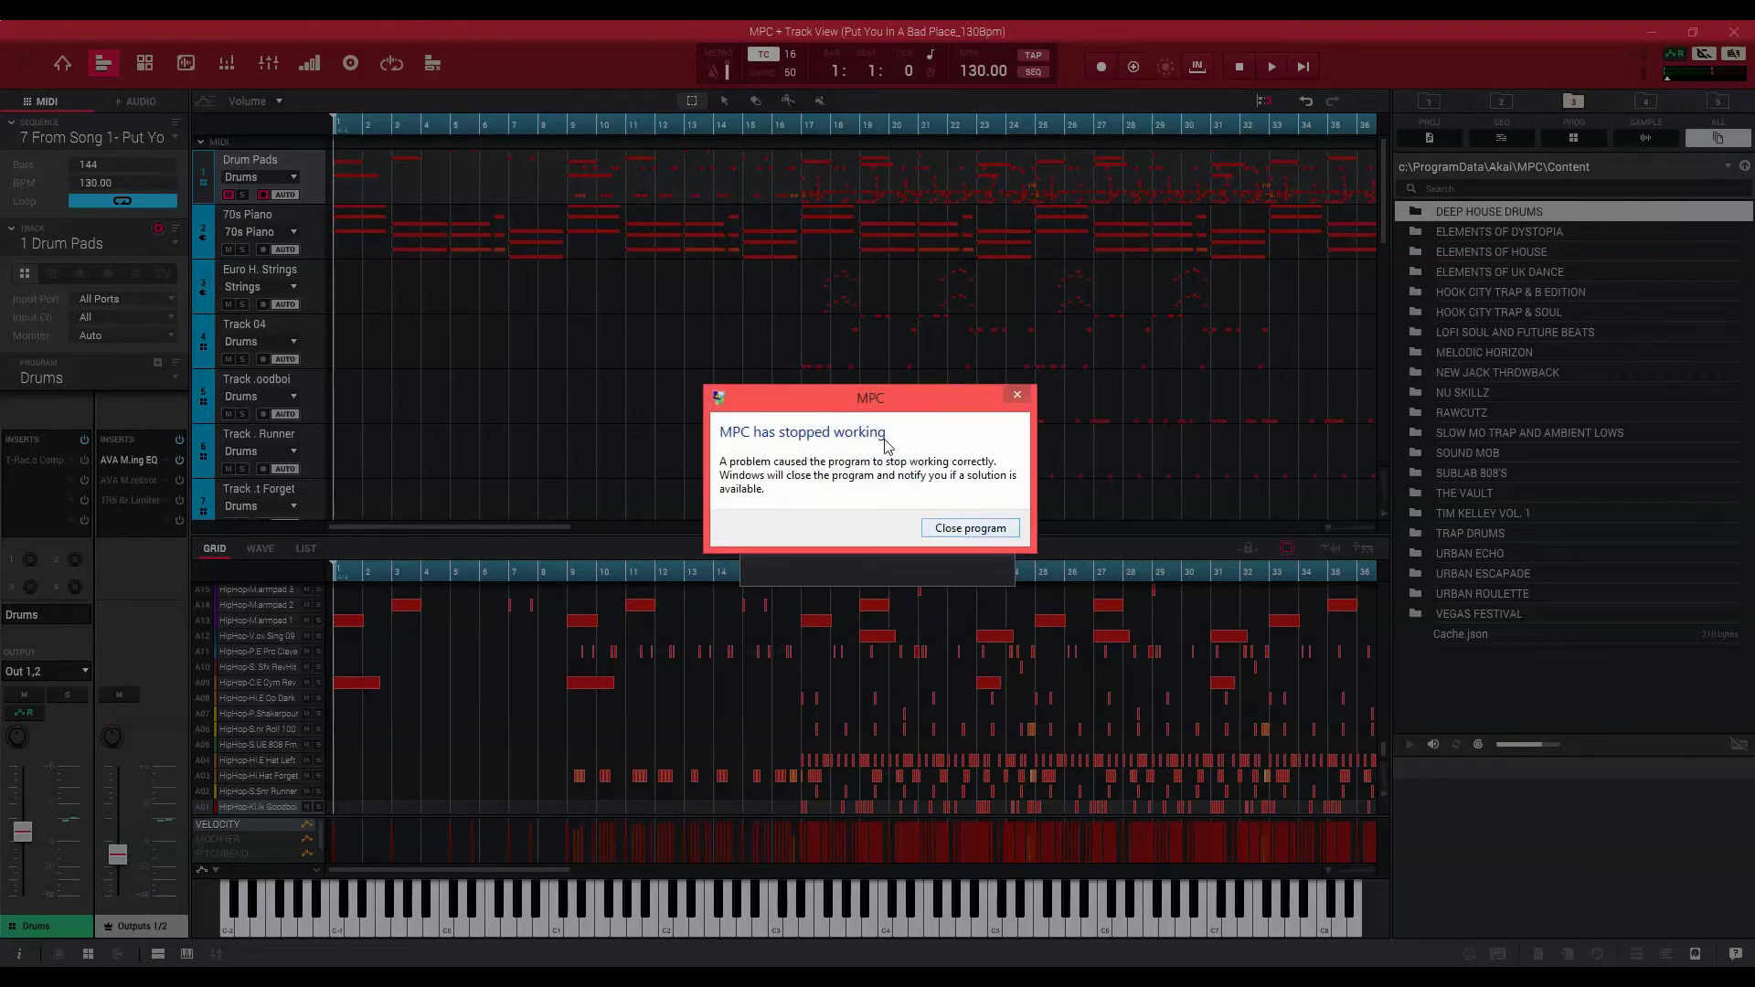
Move the crash notice aside to check the export progress, then show the Bad Place_130Bpm_With Hook folder.
{"action": "left_click_drag", "start_coordinate": [883, 401], "coordinate": [881, 551]}
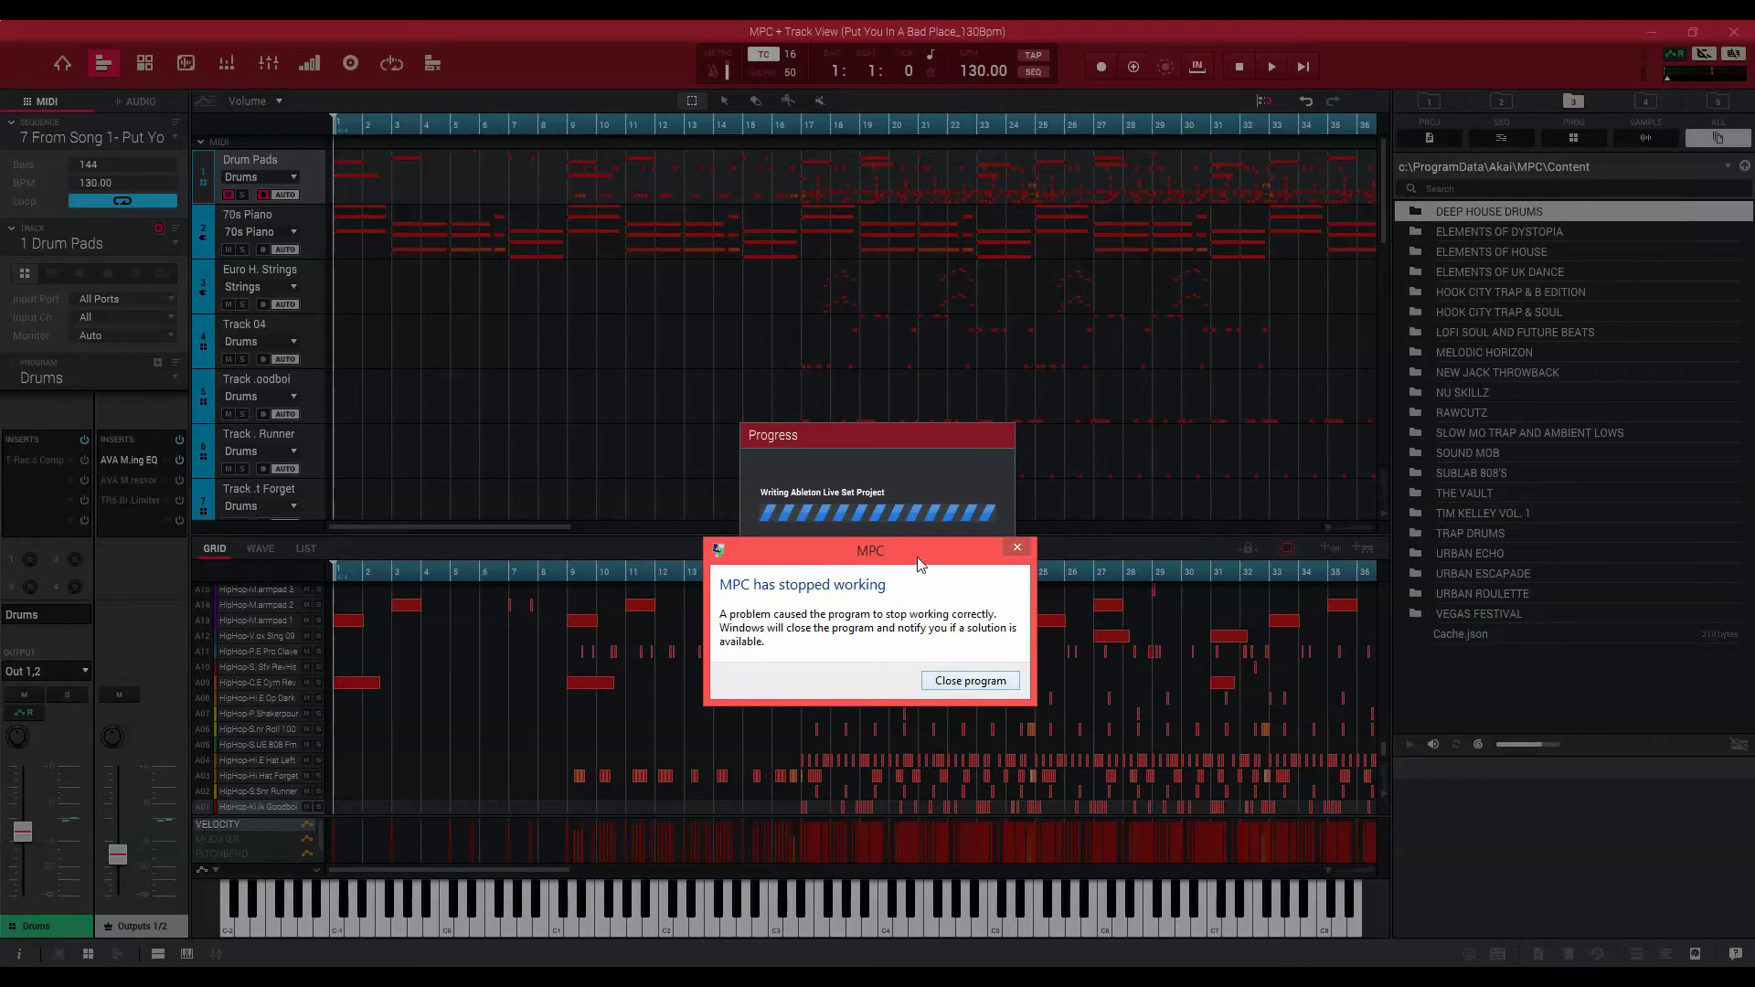
{"action": "left_click_drag", "start_coordinate": [915, 549], "coordinate": [918, 430]}
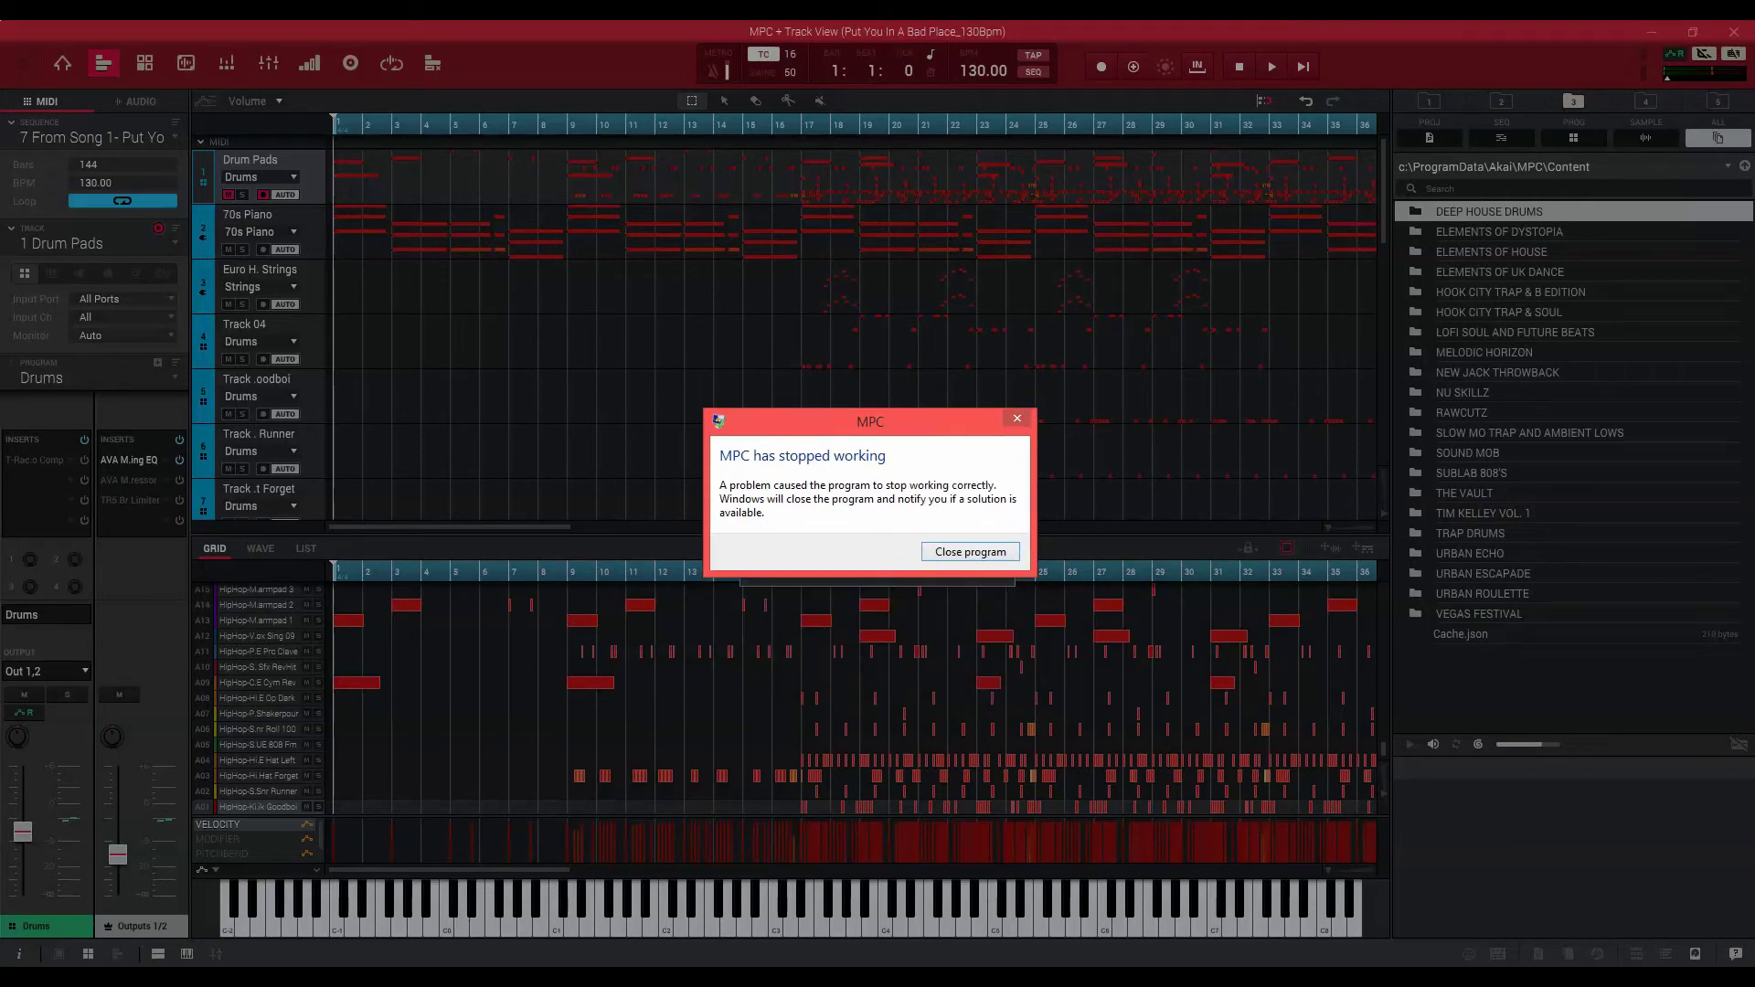
{"action": "left_click", "coordinate": [155, 804]}
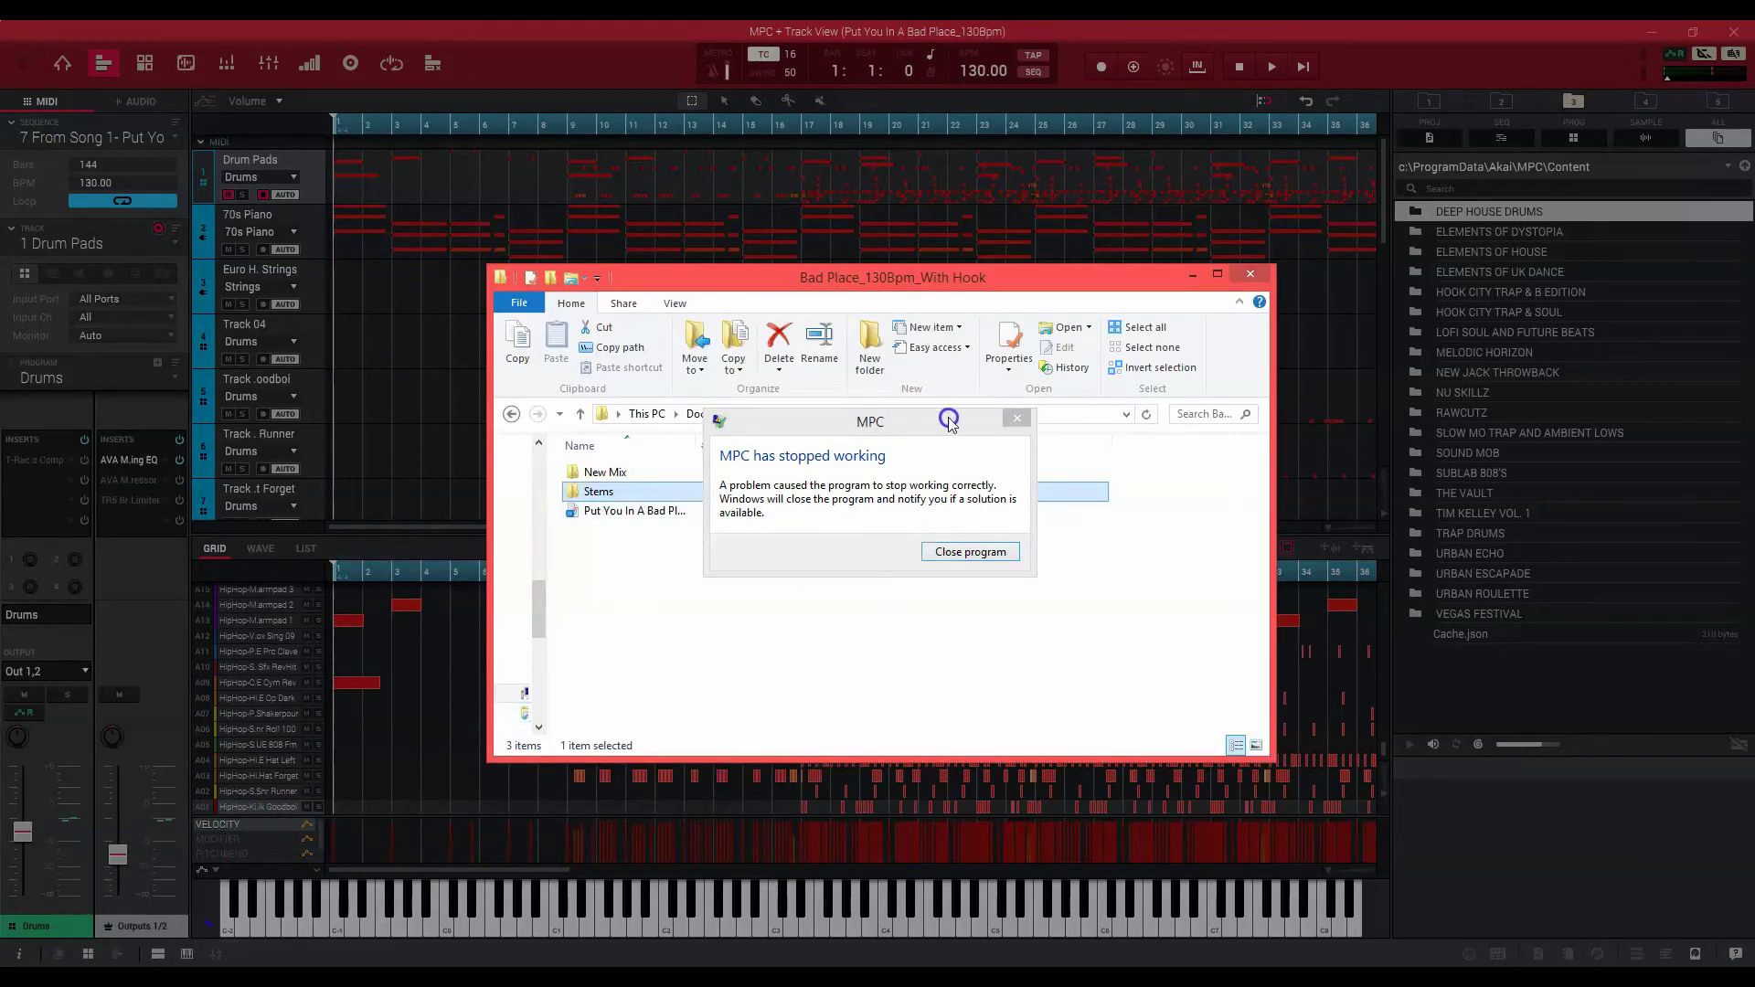
Browse through Stems, Bad Place_130Bpm_Stems, the Ableton project, Samples and the Imported folder.
{"action": "left_click_drag", "start_coordinate": [949, 421], "coordinate": [950, 720]}
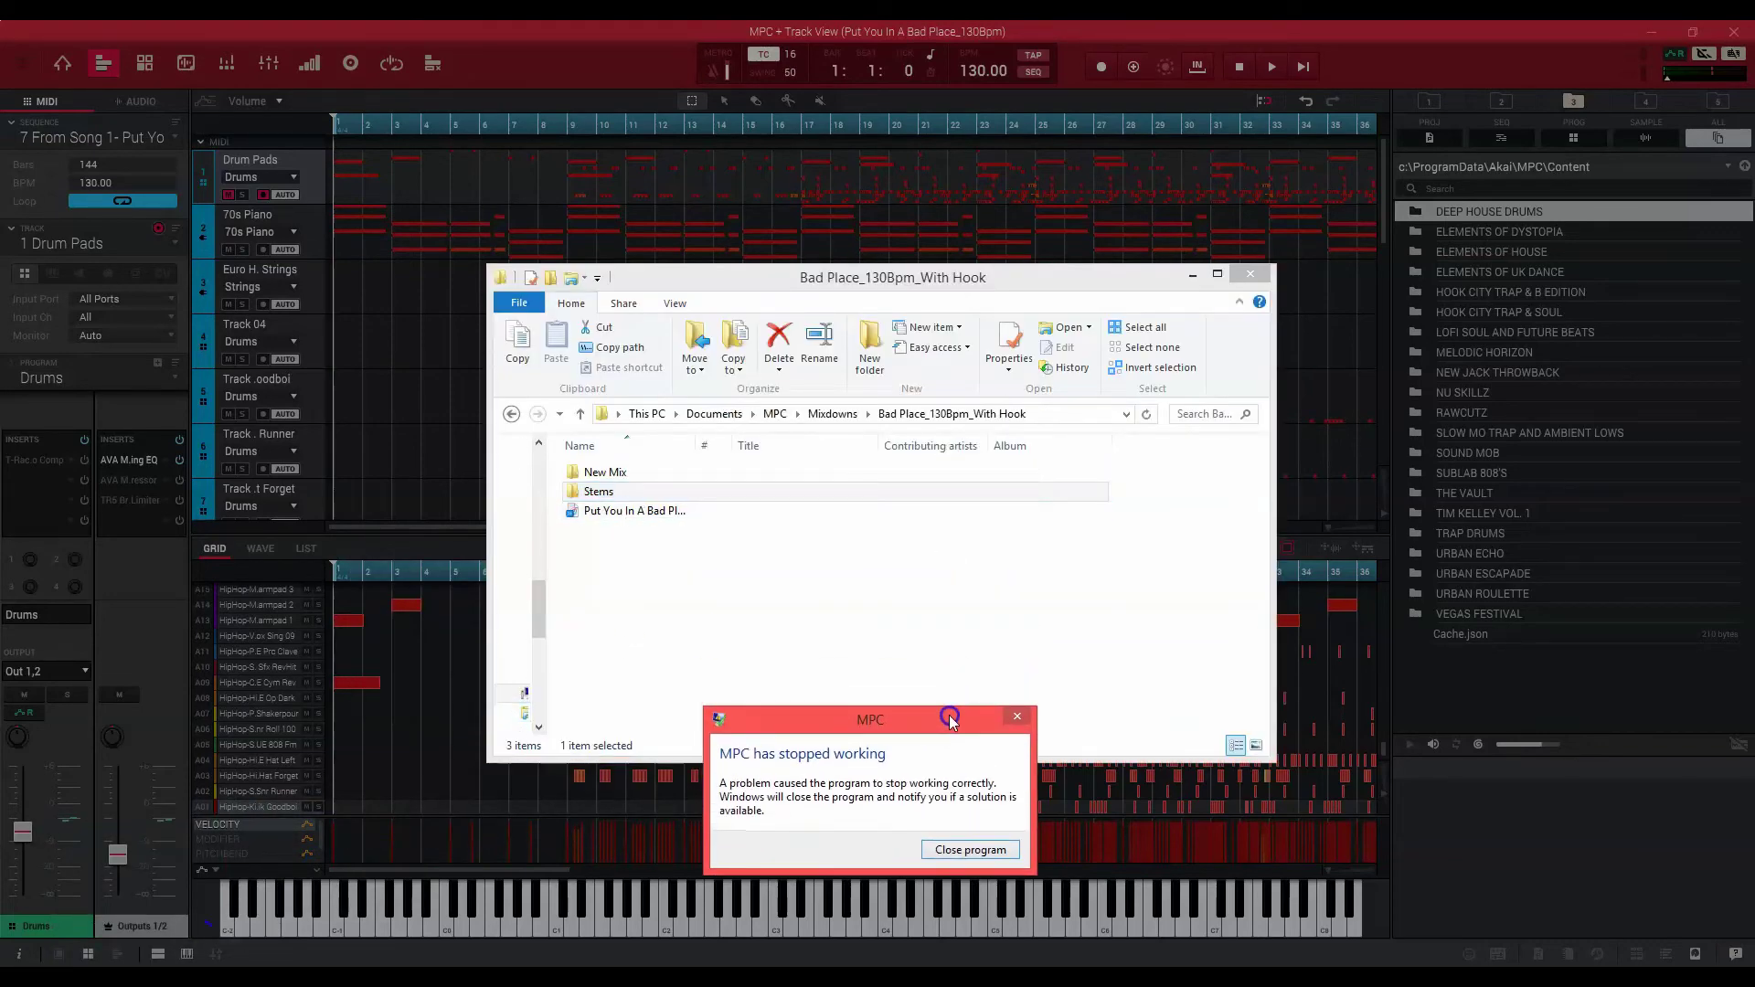
{"action": "double_click", "coordinate": [670, 492]}
{"action": "double_click", "coordinate": [658, 474]}
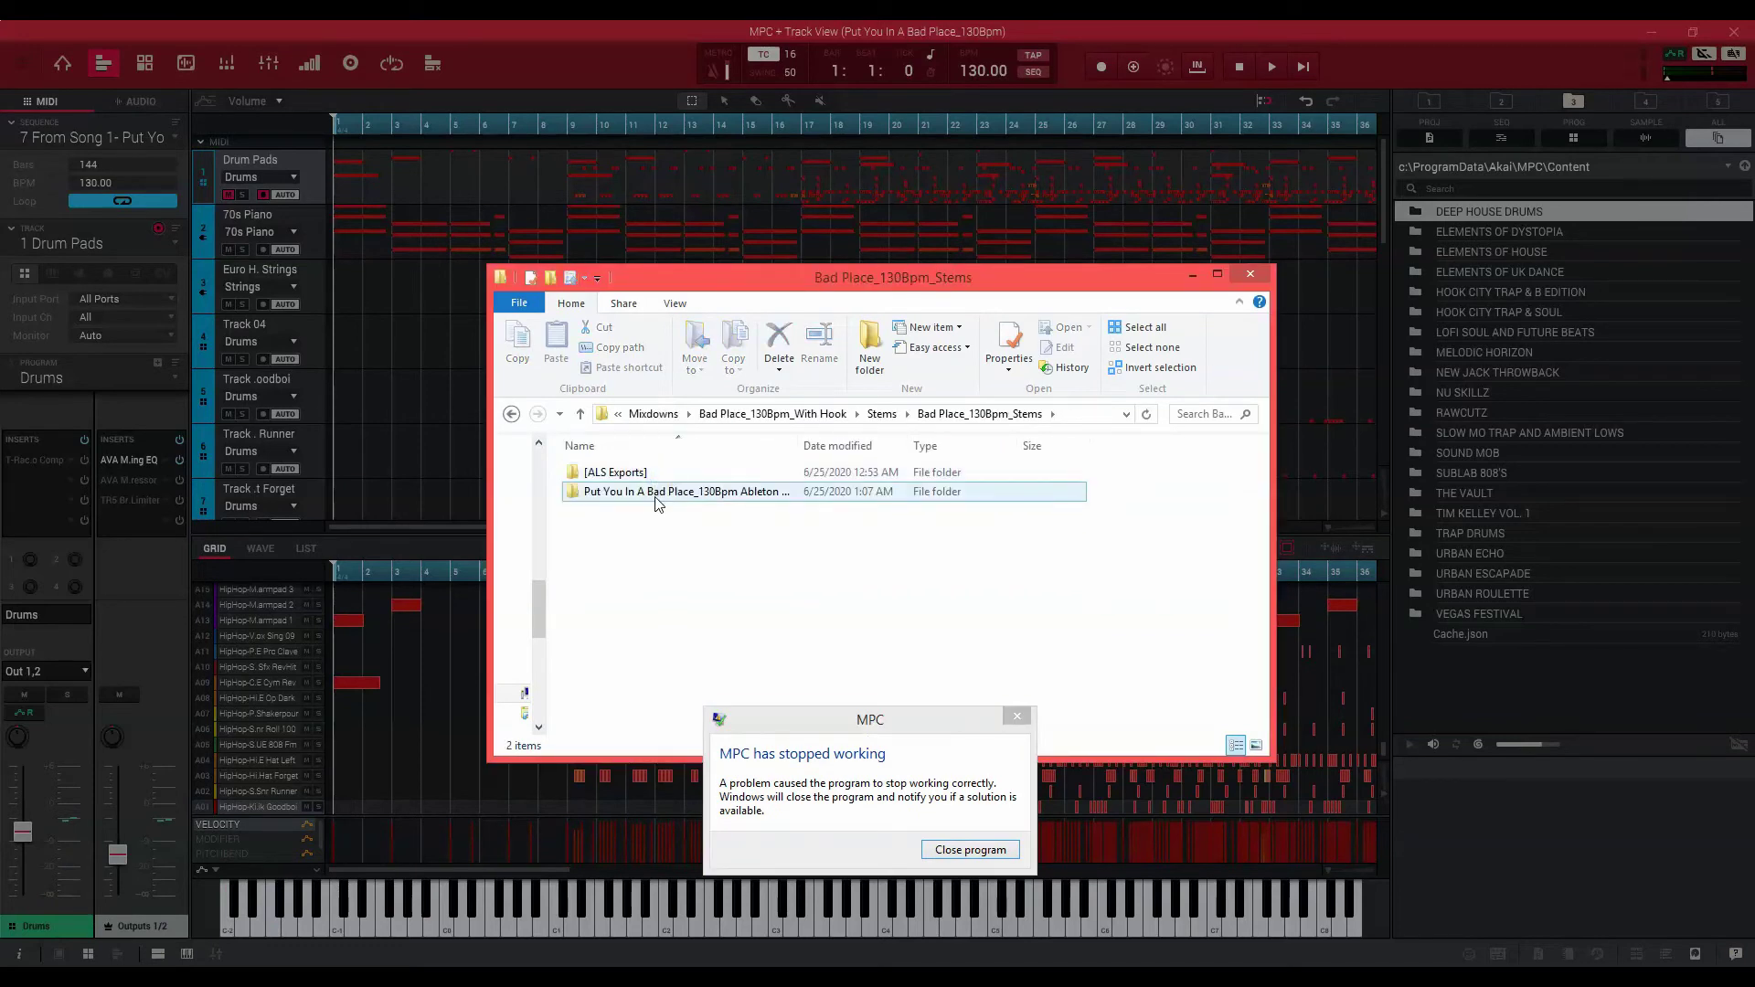
{"action": "double_click", "coordinate": [656, 491]}
{"action": "double_click", "coordinate": [653, 496]}
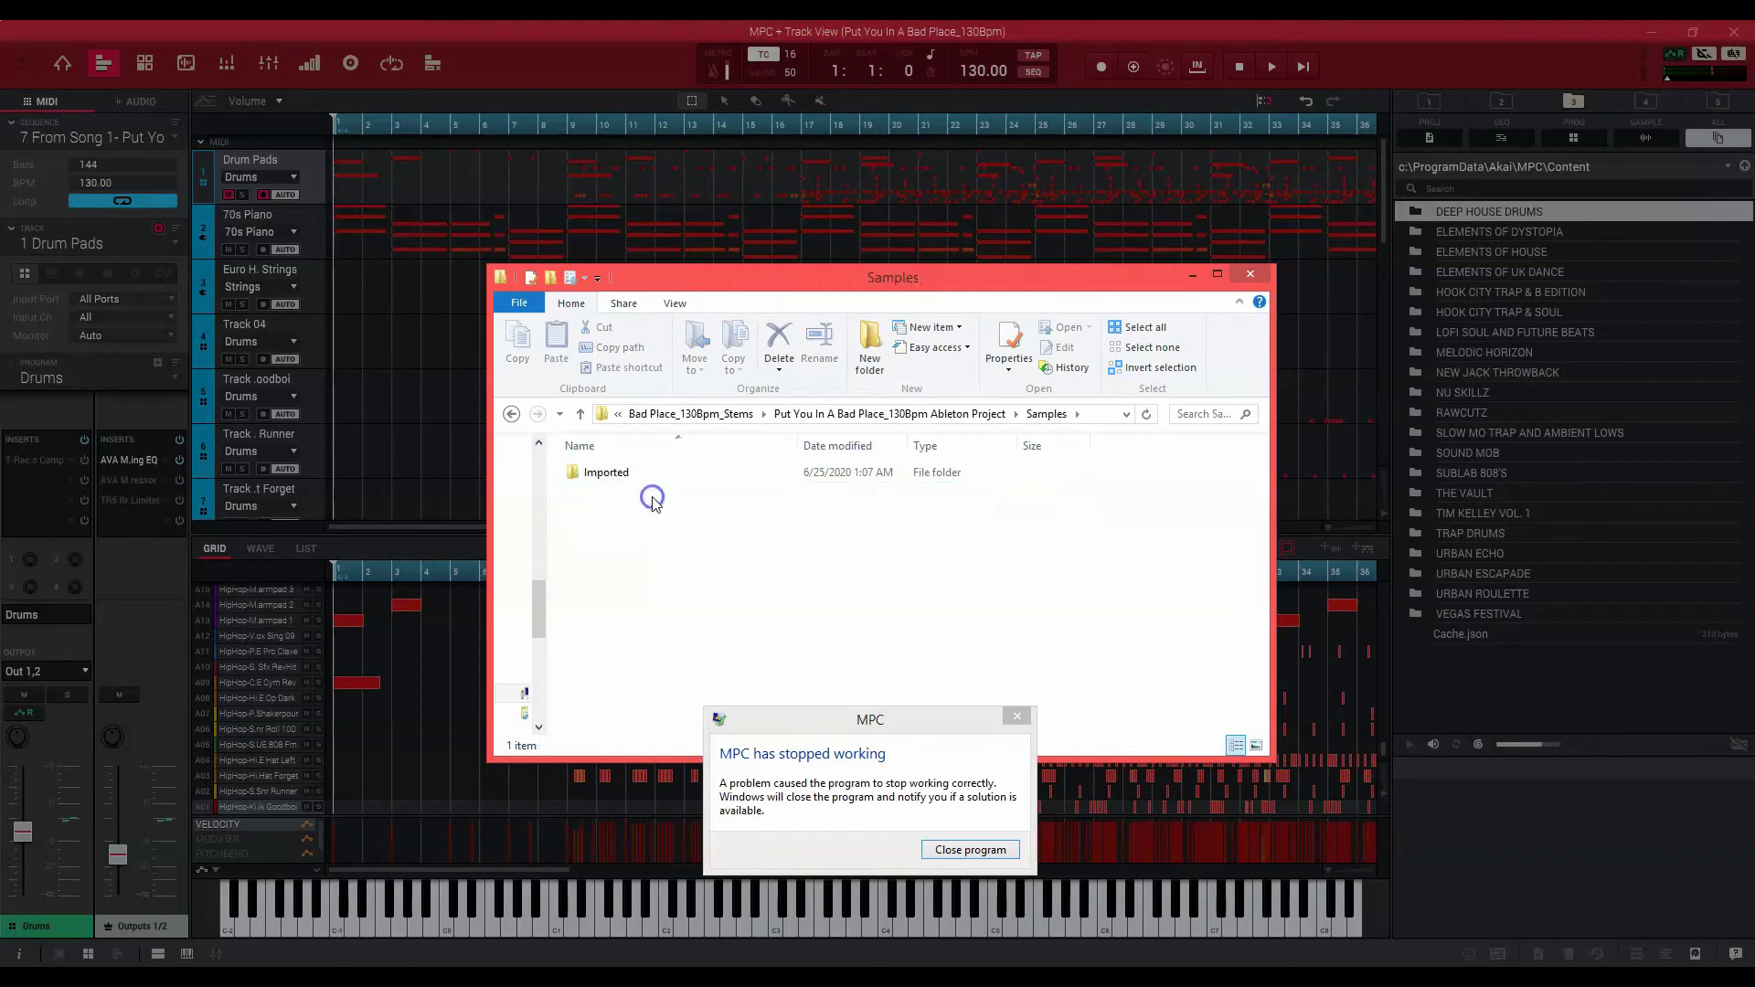
{"action": "double_click", "coordinate": [644, 475]}
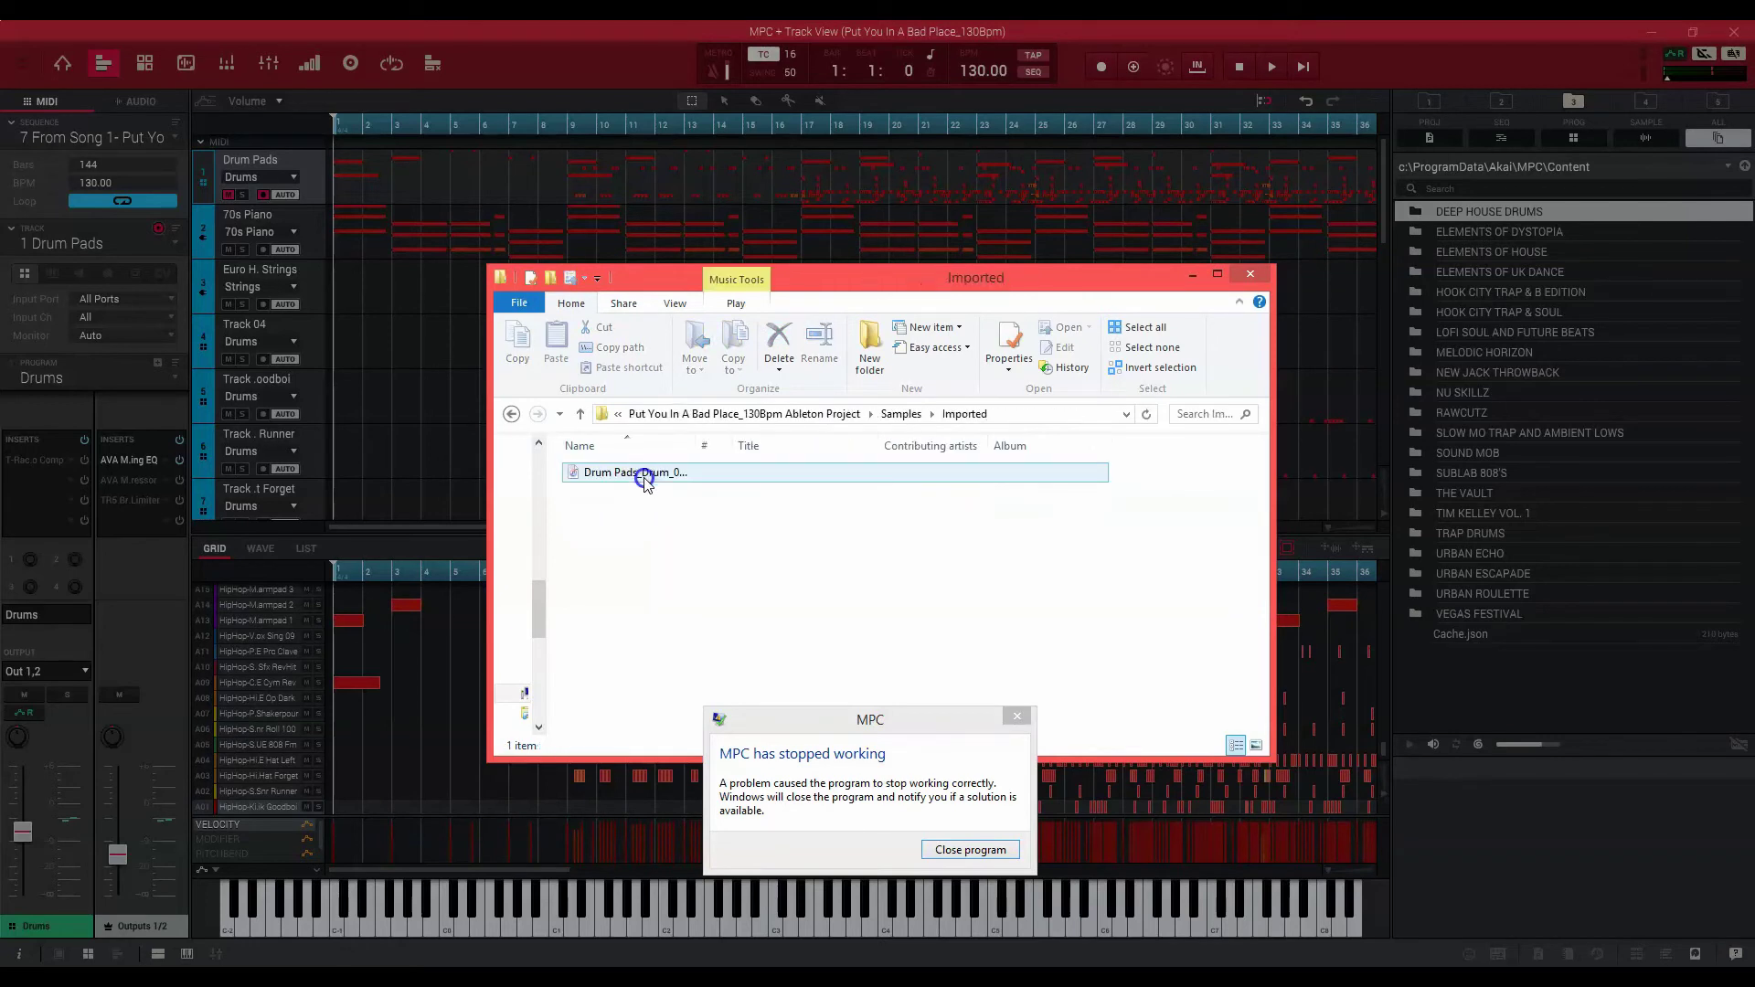
Open [ALS Exports] > From Song 1 to view the 19 WAV stems, then close the crashed MPC.
{"action": "left_click", "coordinate": [582, 414]}
{"action": "left_click", "coordinate": [582, 414]}
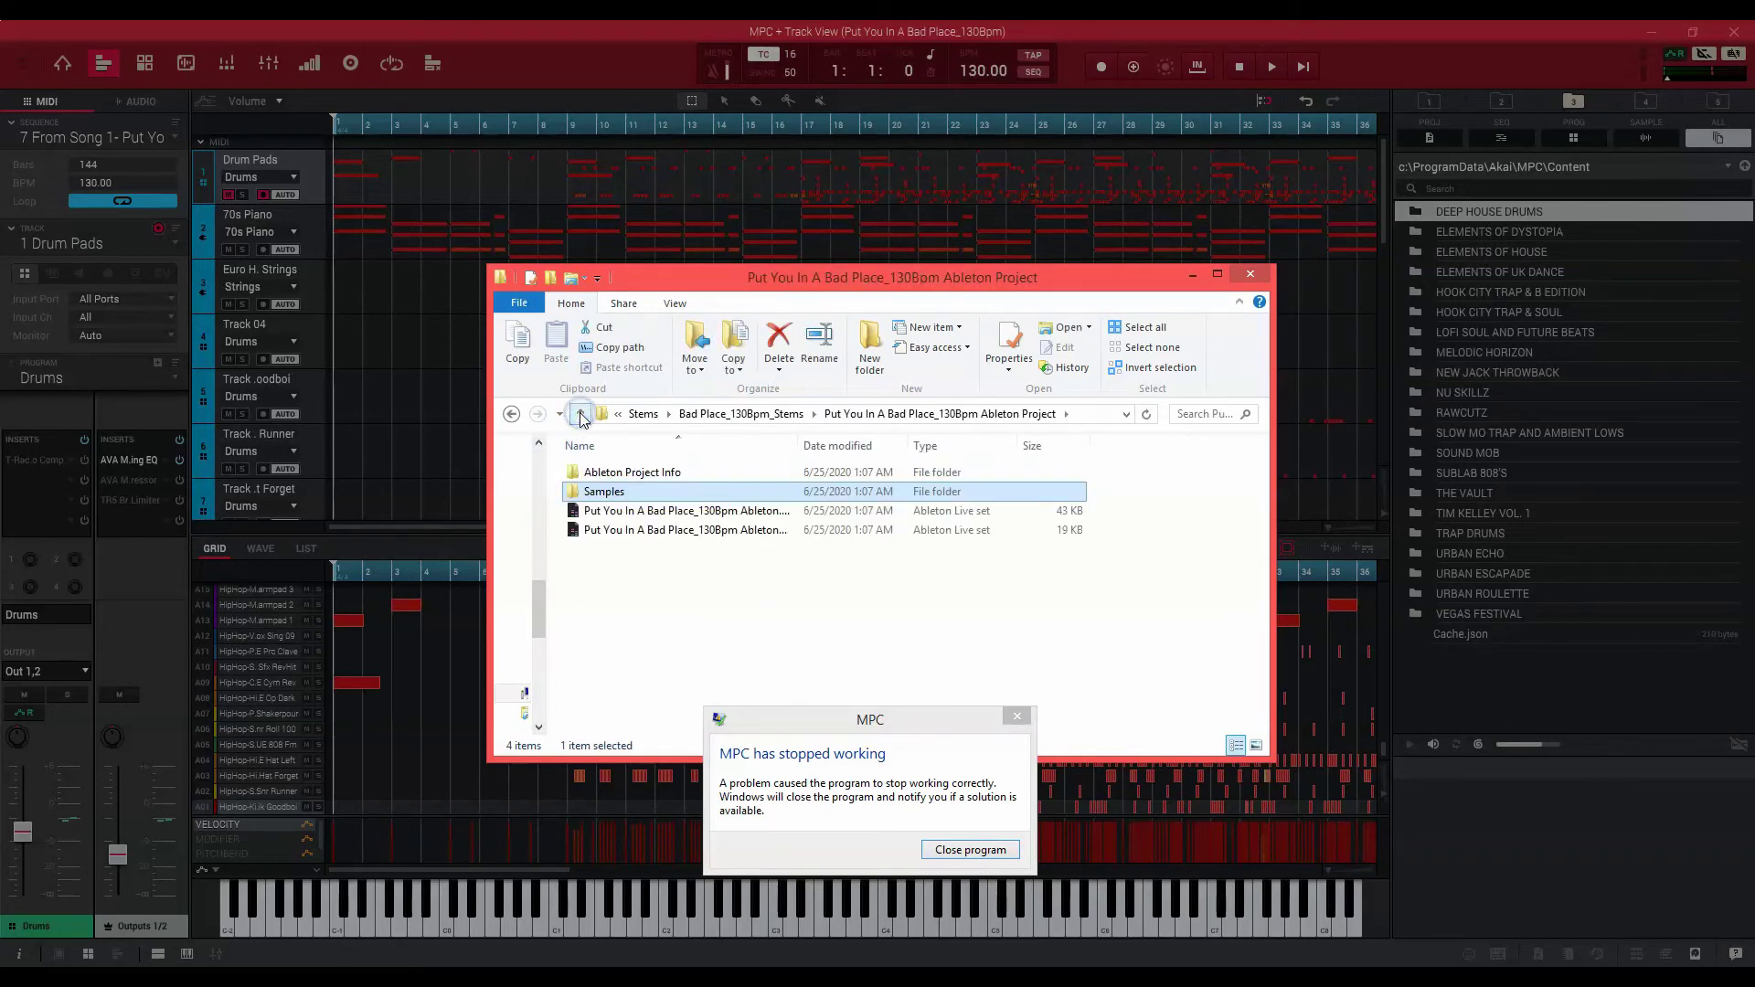
{"action": "left_click", "coordinate": [582, 414]}
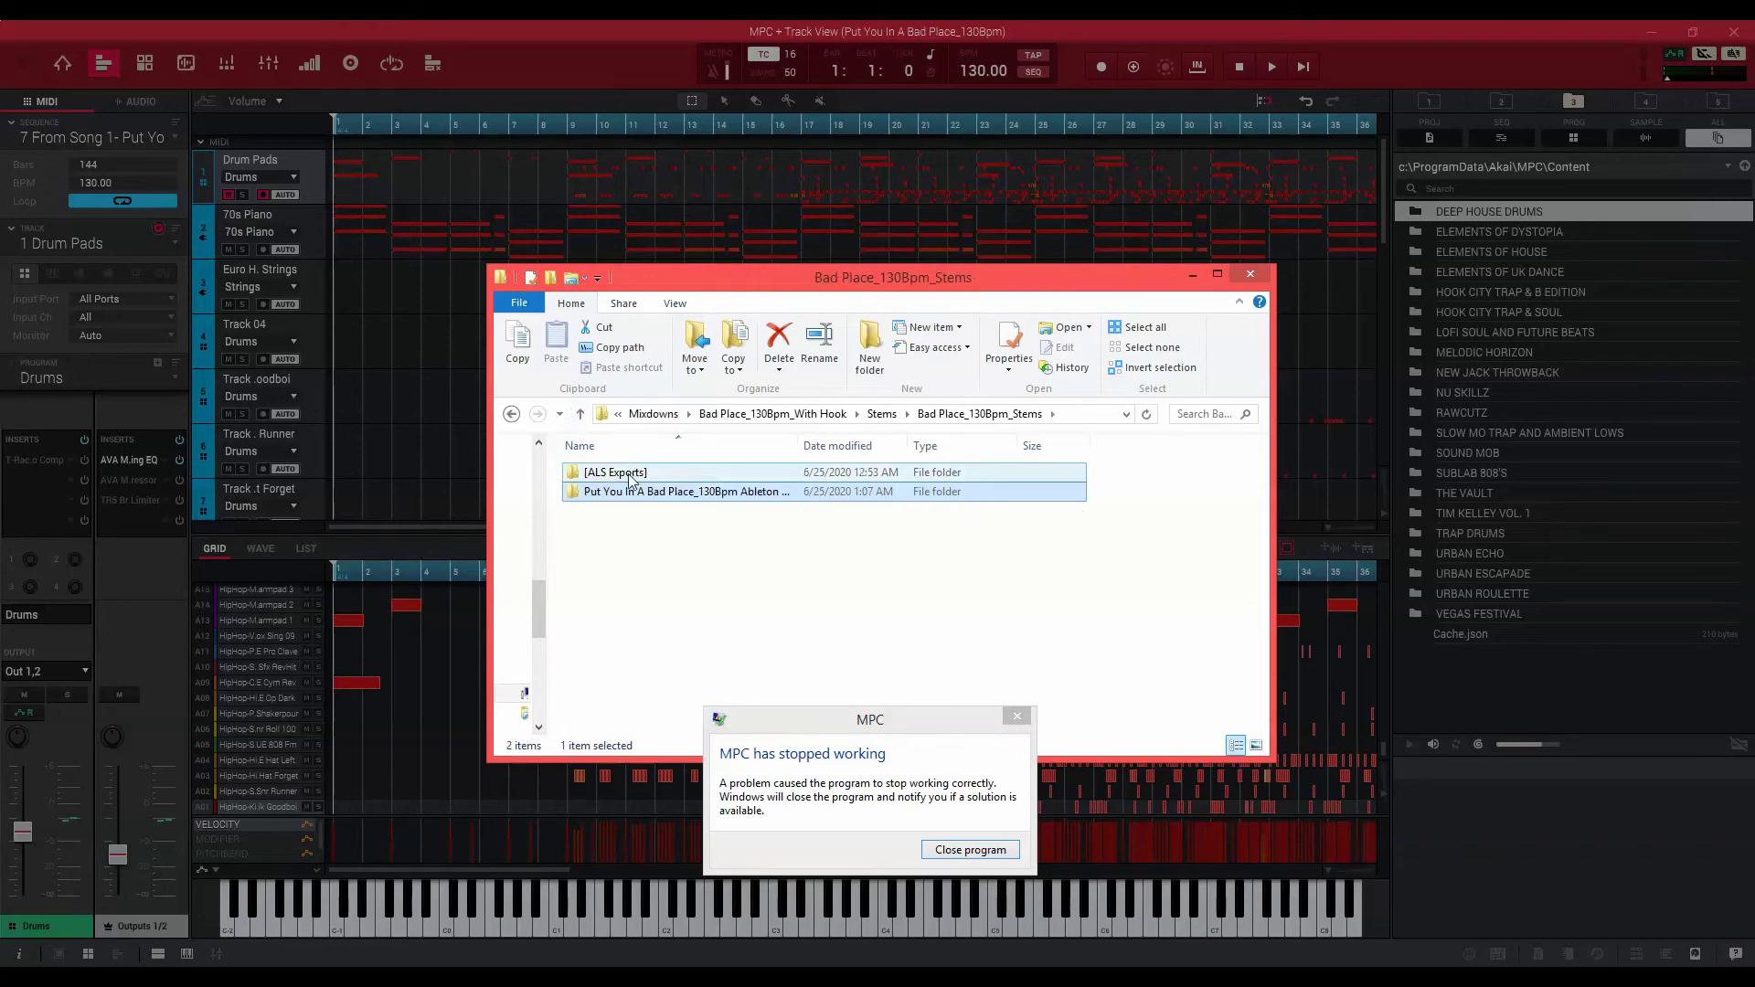
{"action": "double_click", "coordinate": [631, 475]}
{"action": "double_click", "coordinate": [630, 473]}
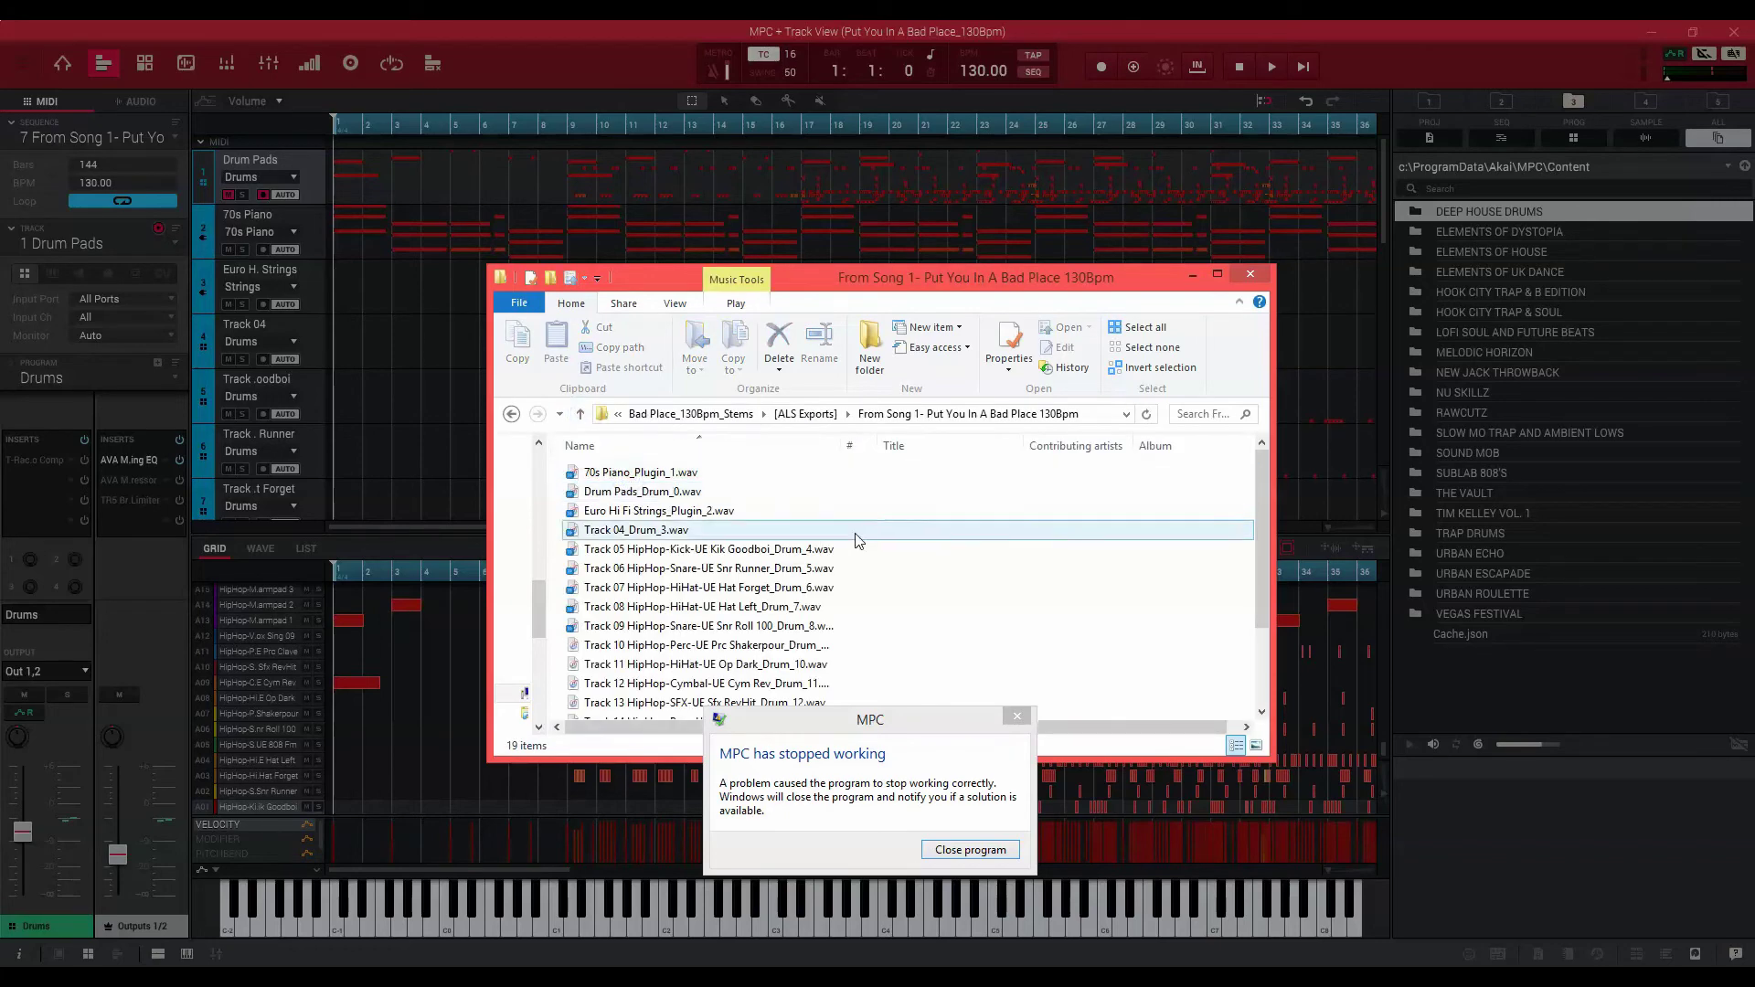
{"action": "scroll", "coordinate": [875, 545], "scroll_direction": "down", "scroll_amount": 2}
{"action": "scroll", "coordinate": [907, 550], "scroll_direction": "up", "scroll_amount": 2}
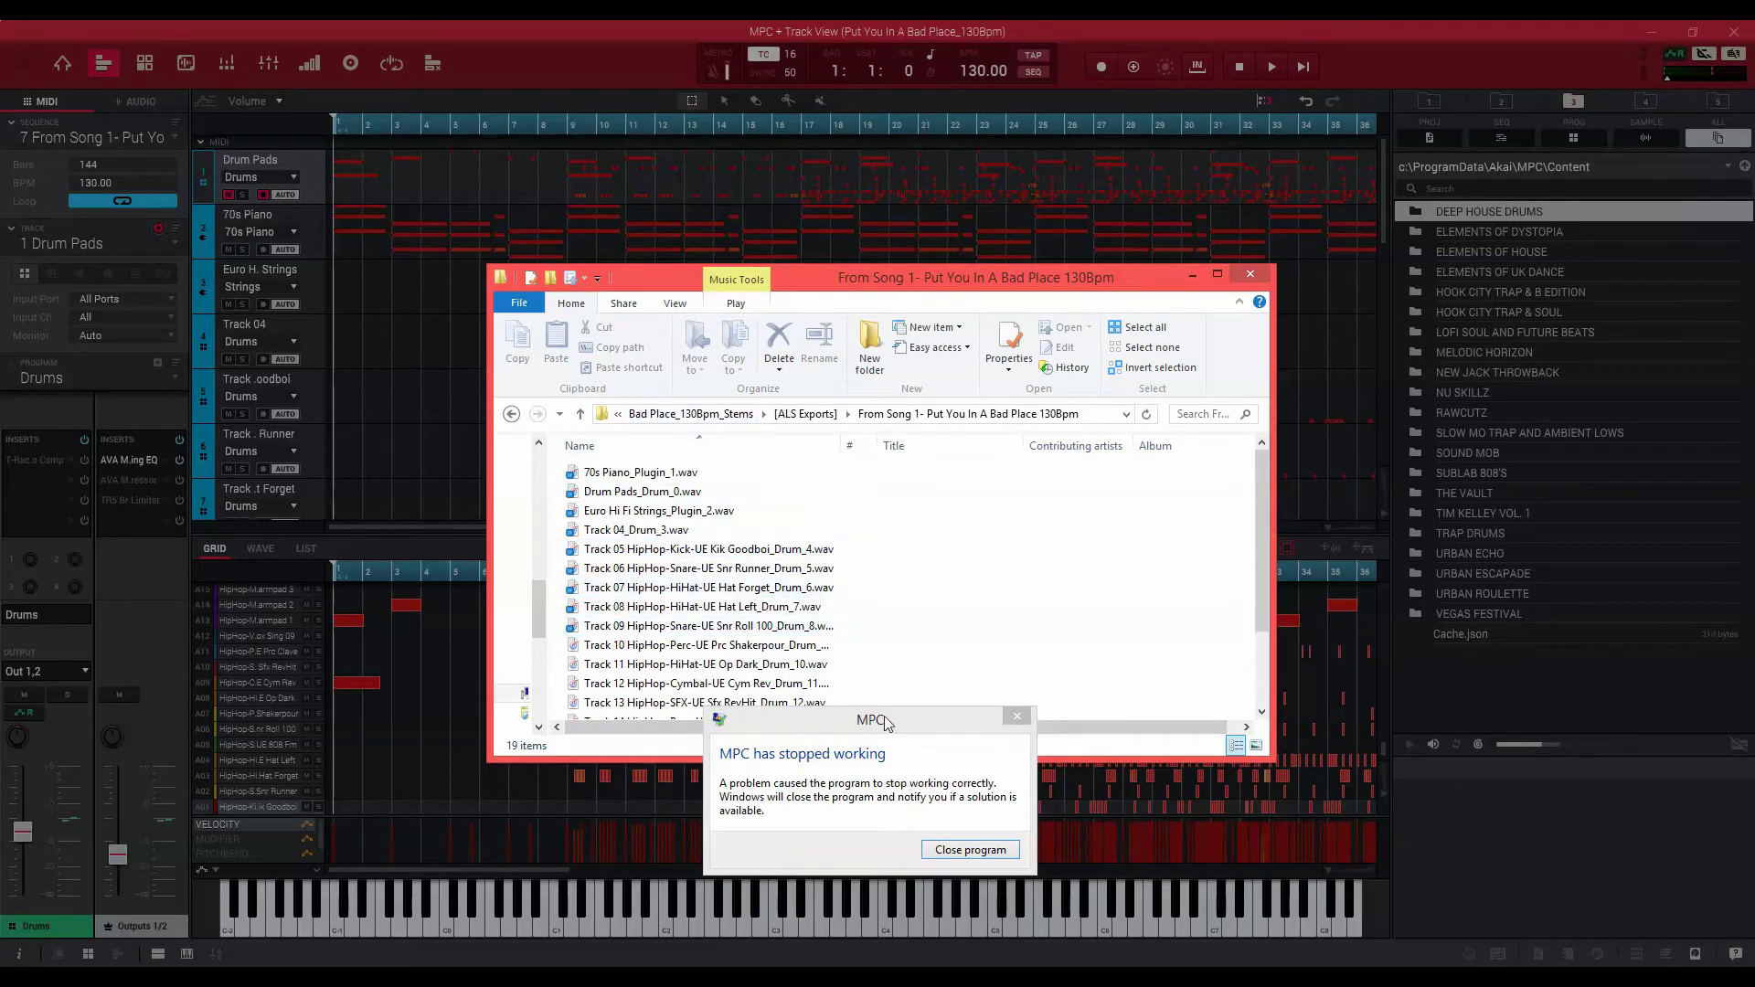
{"action": "left_click_drag", "start_coordinate": [885, 723], "coordinate": [889, 751]}
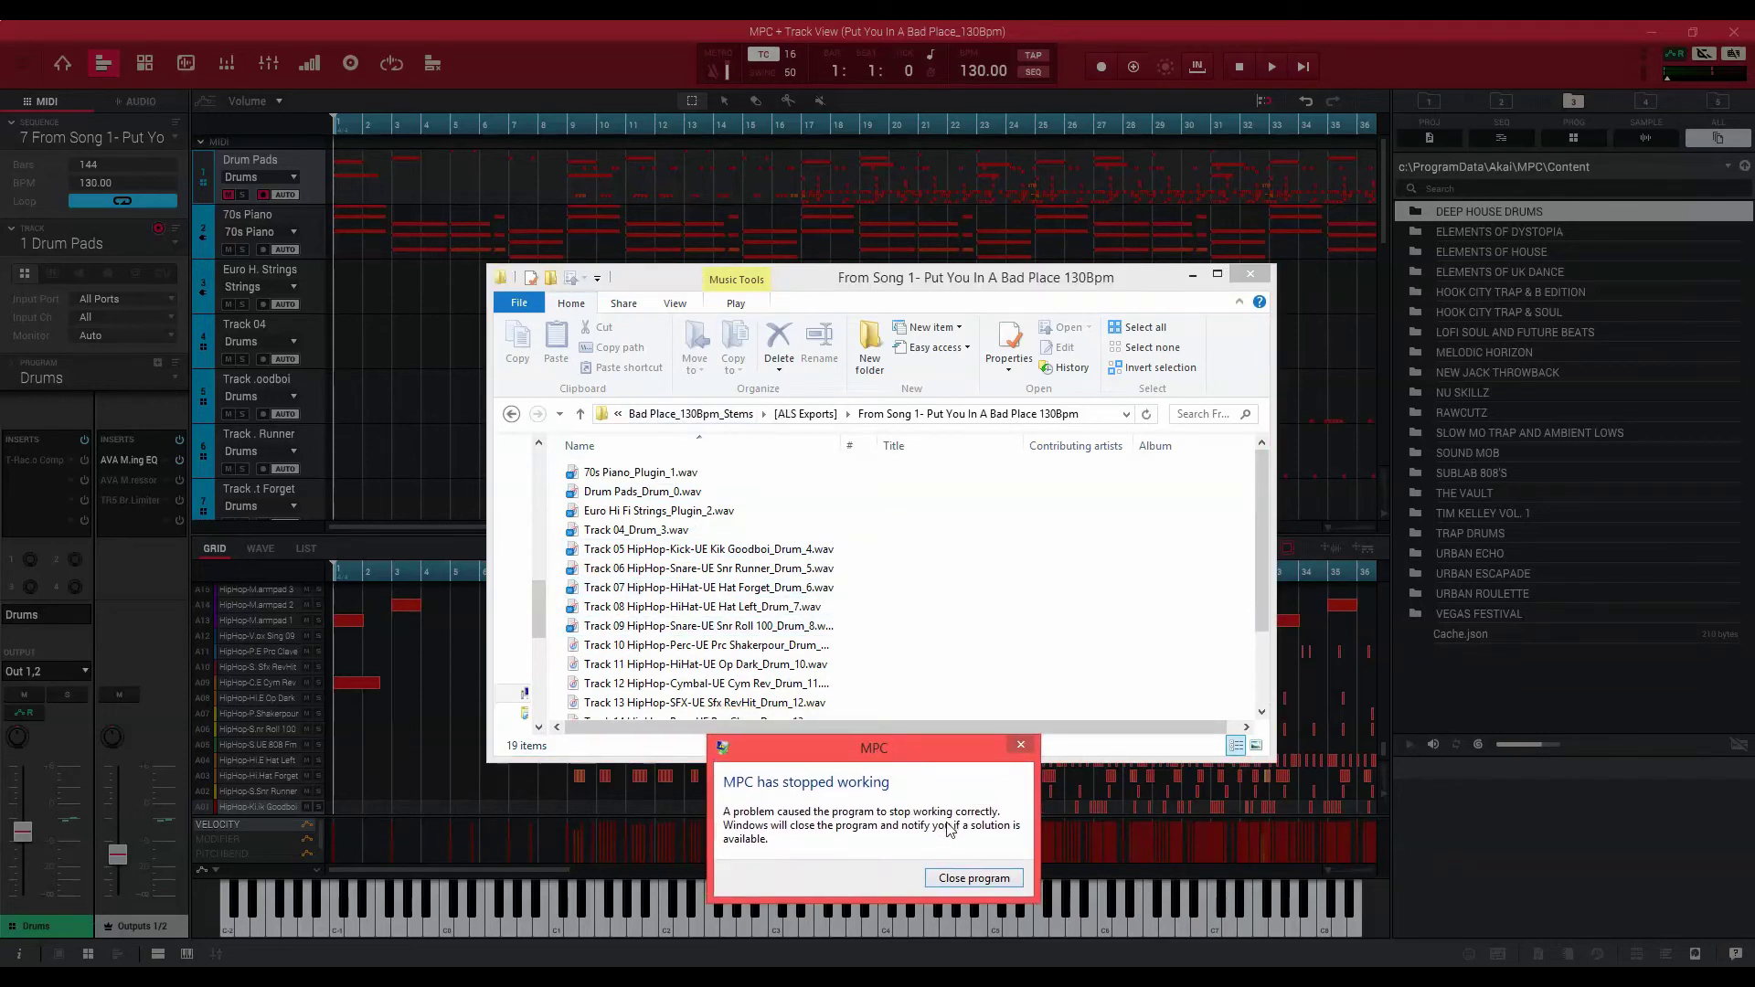
{"action": "left_click", "coordinate": [956, 879]}
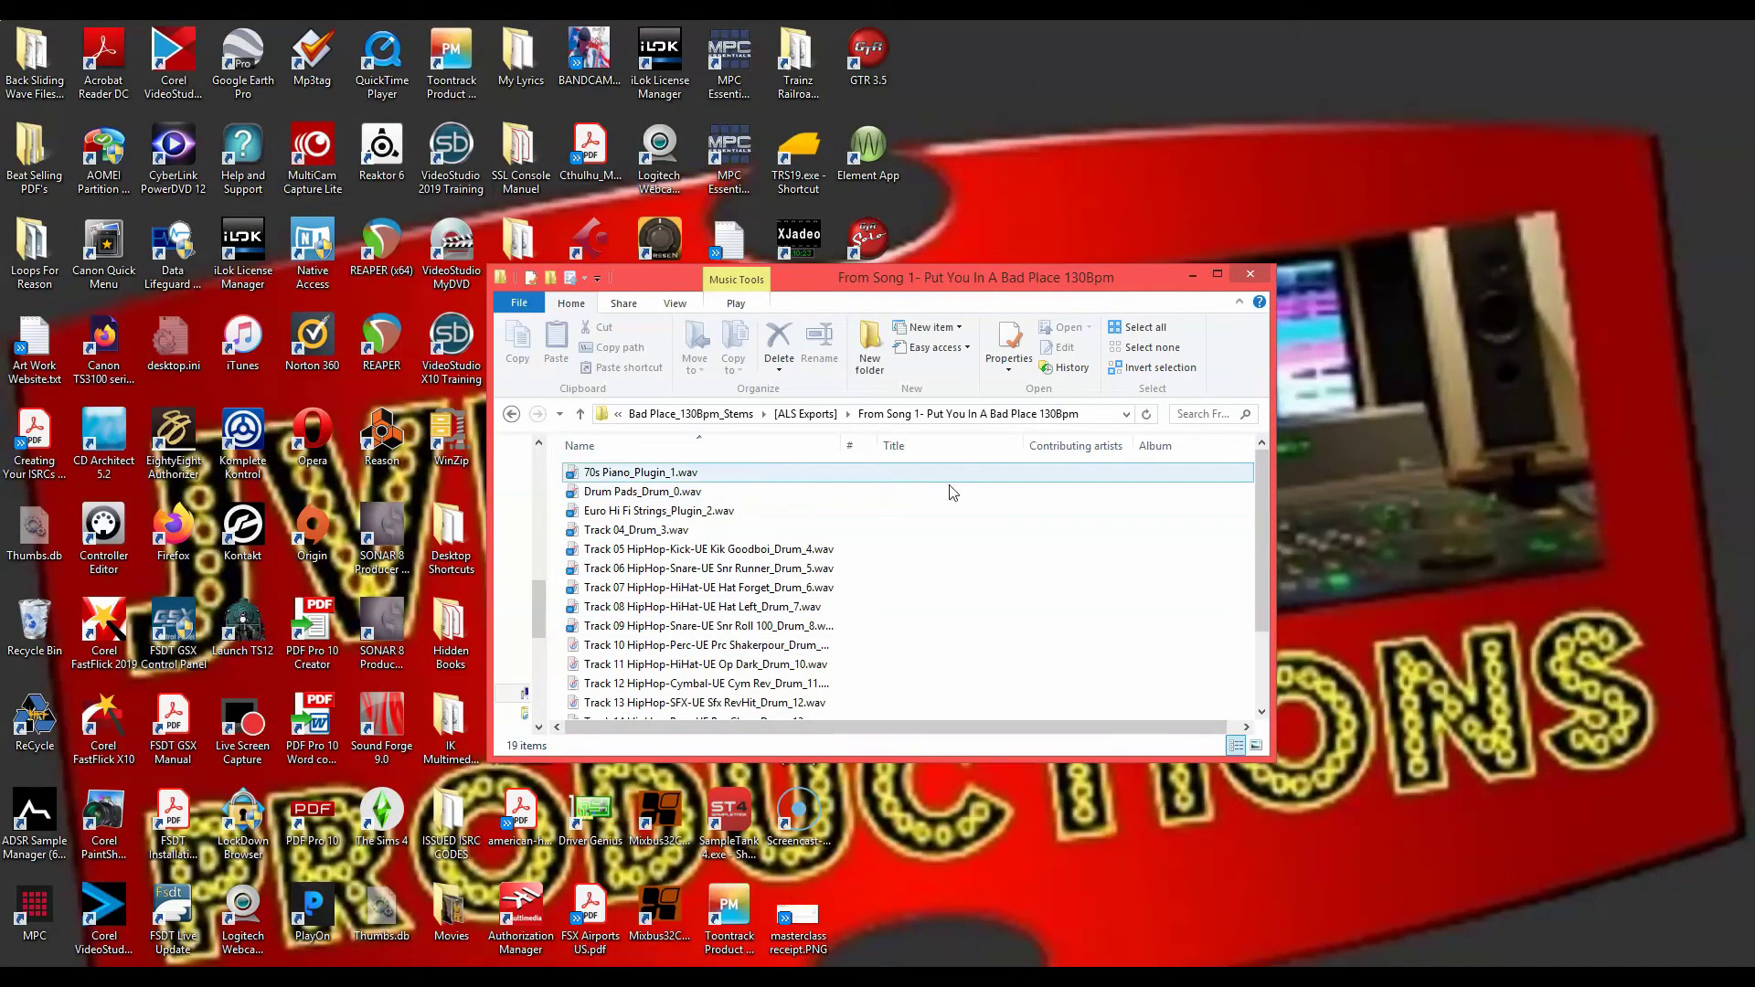
{"action": "scroll", "coordinate": [952, 492], "scroll_direction": "down", "scroll_amount": 2}
{"action": "scroll", "coordinate": [950, 491], "scroll_direction": "up", "scroll_amount": 2}
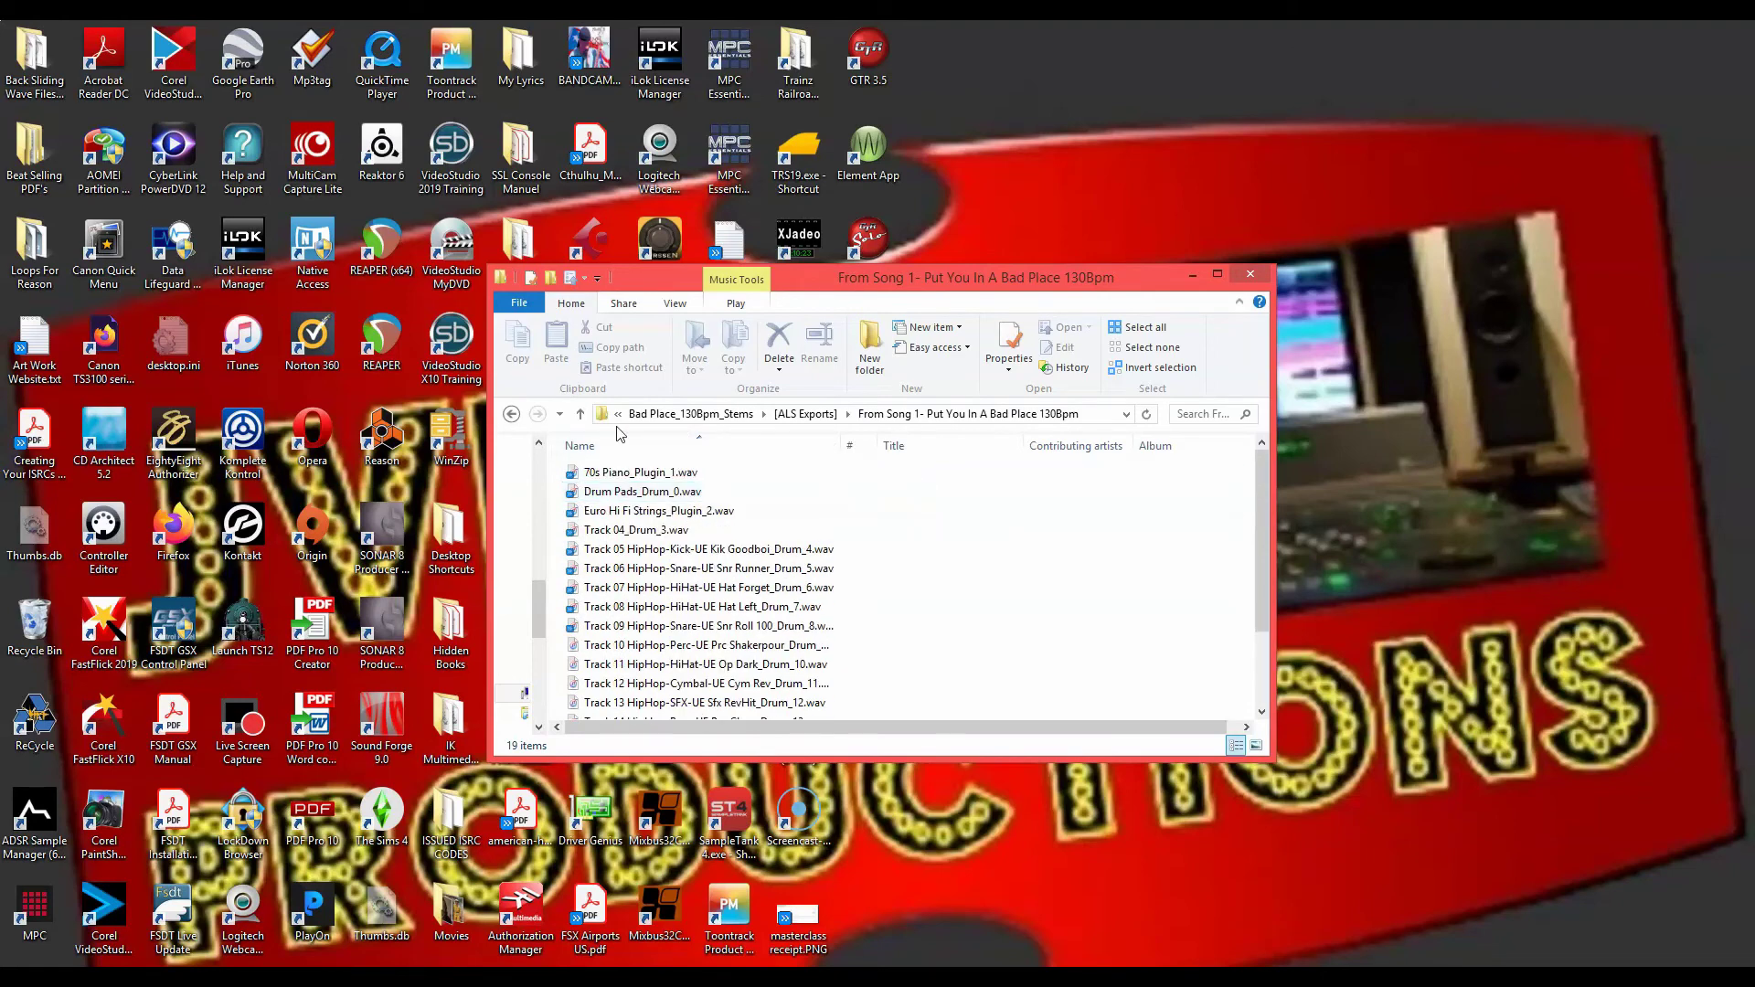
{"action": "left_click", "coordinate": [582, 415]}
{"action": "left_click", "coordinate": [582, 415]}
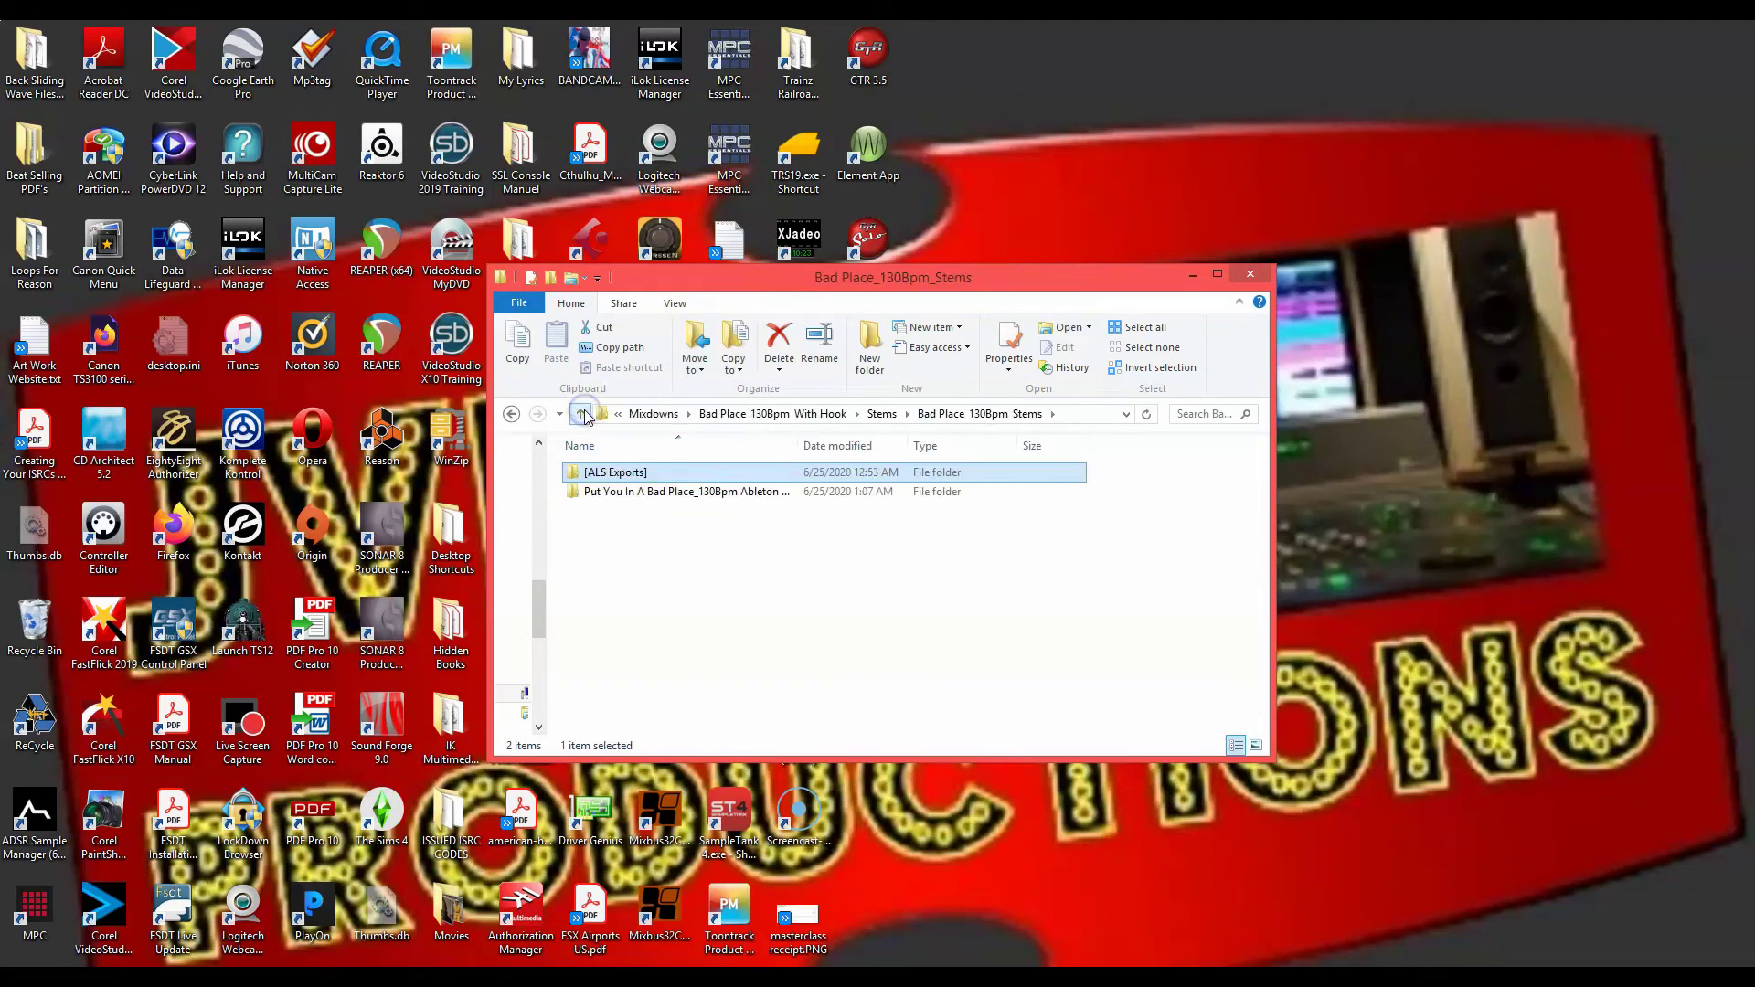
{"action": "double_click", "coordinate": [689, 491]}
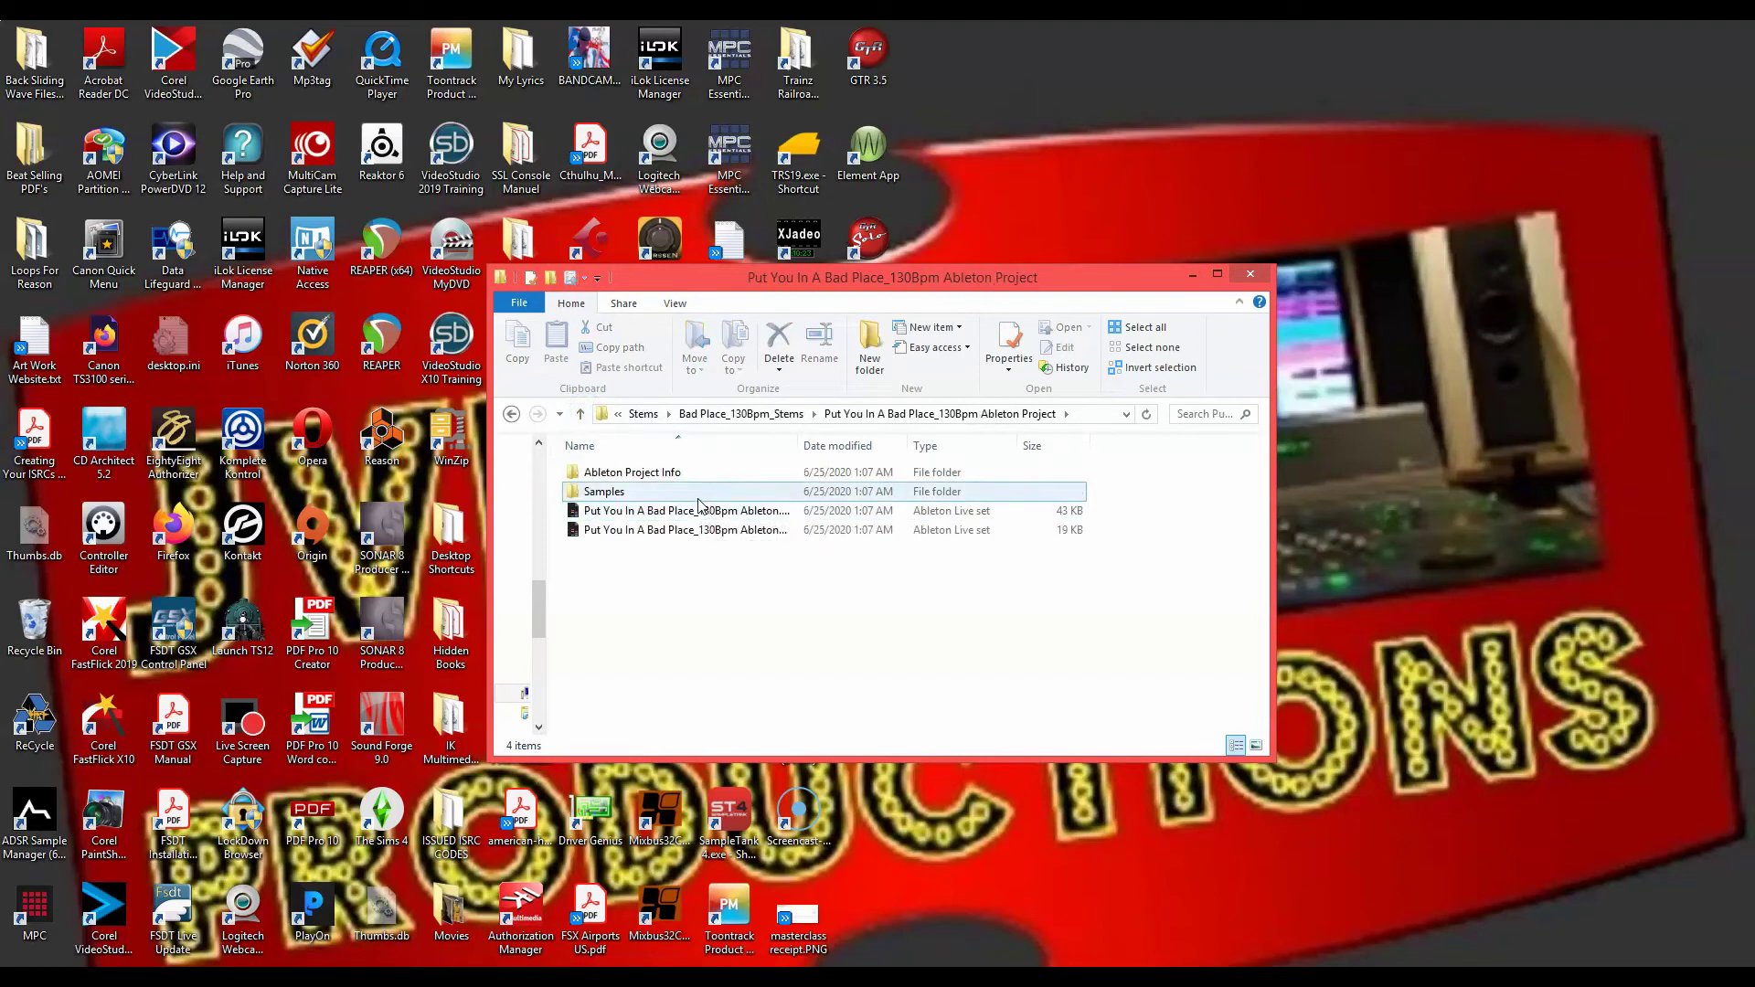
{"action": "double_click", "coordinate": [698, 498]}
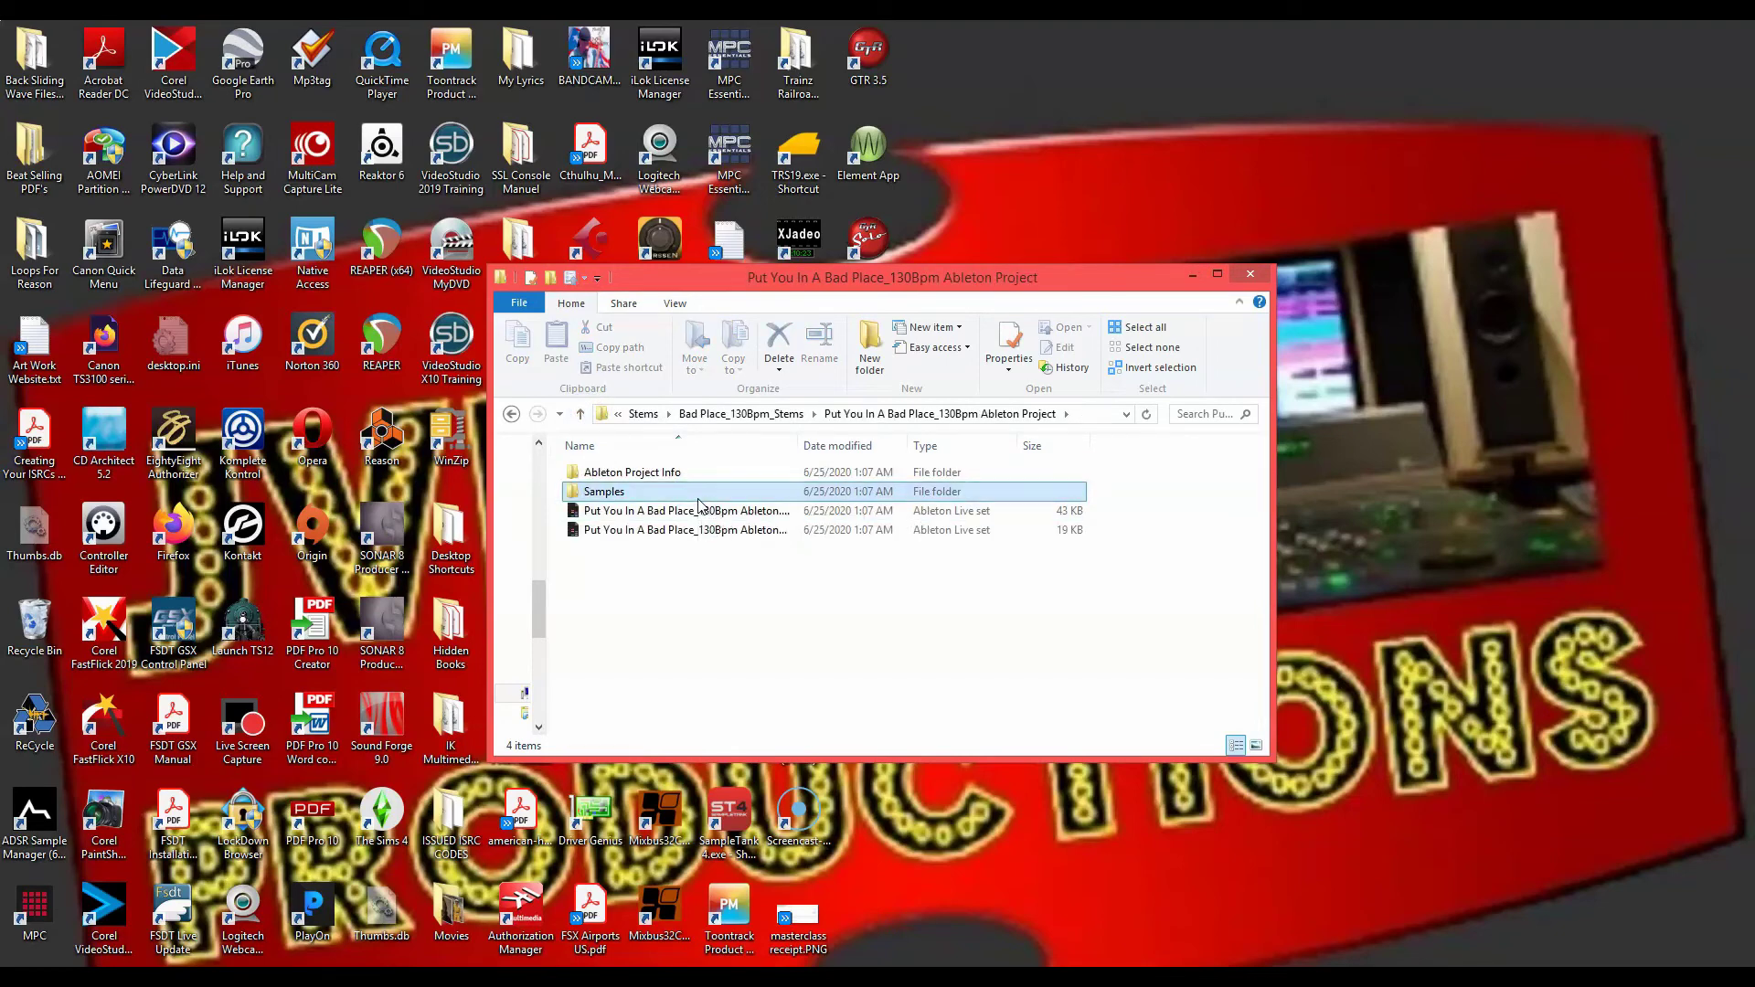
{"action": "double_click", "coordinate": [640, 473]}
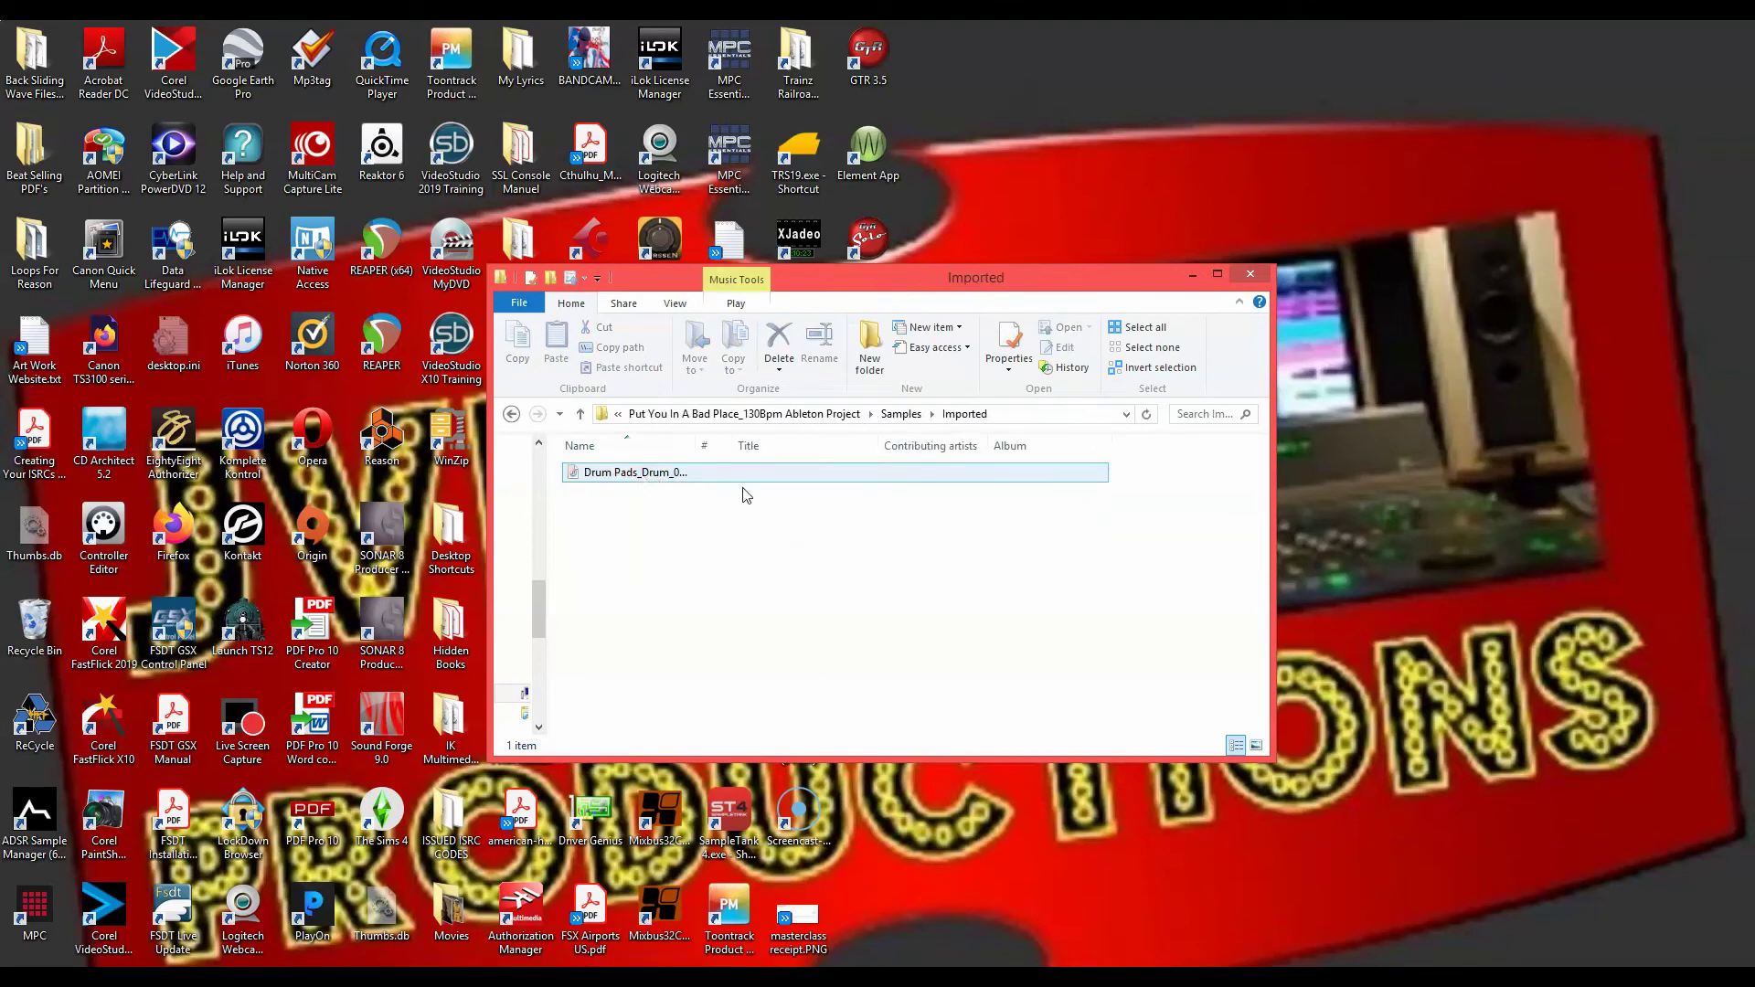
{"action": "left_click", "coordinate": [582, 414]}
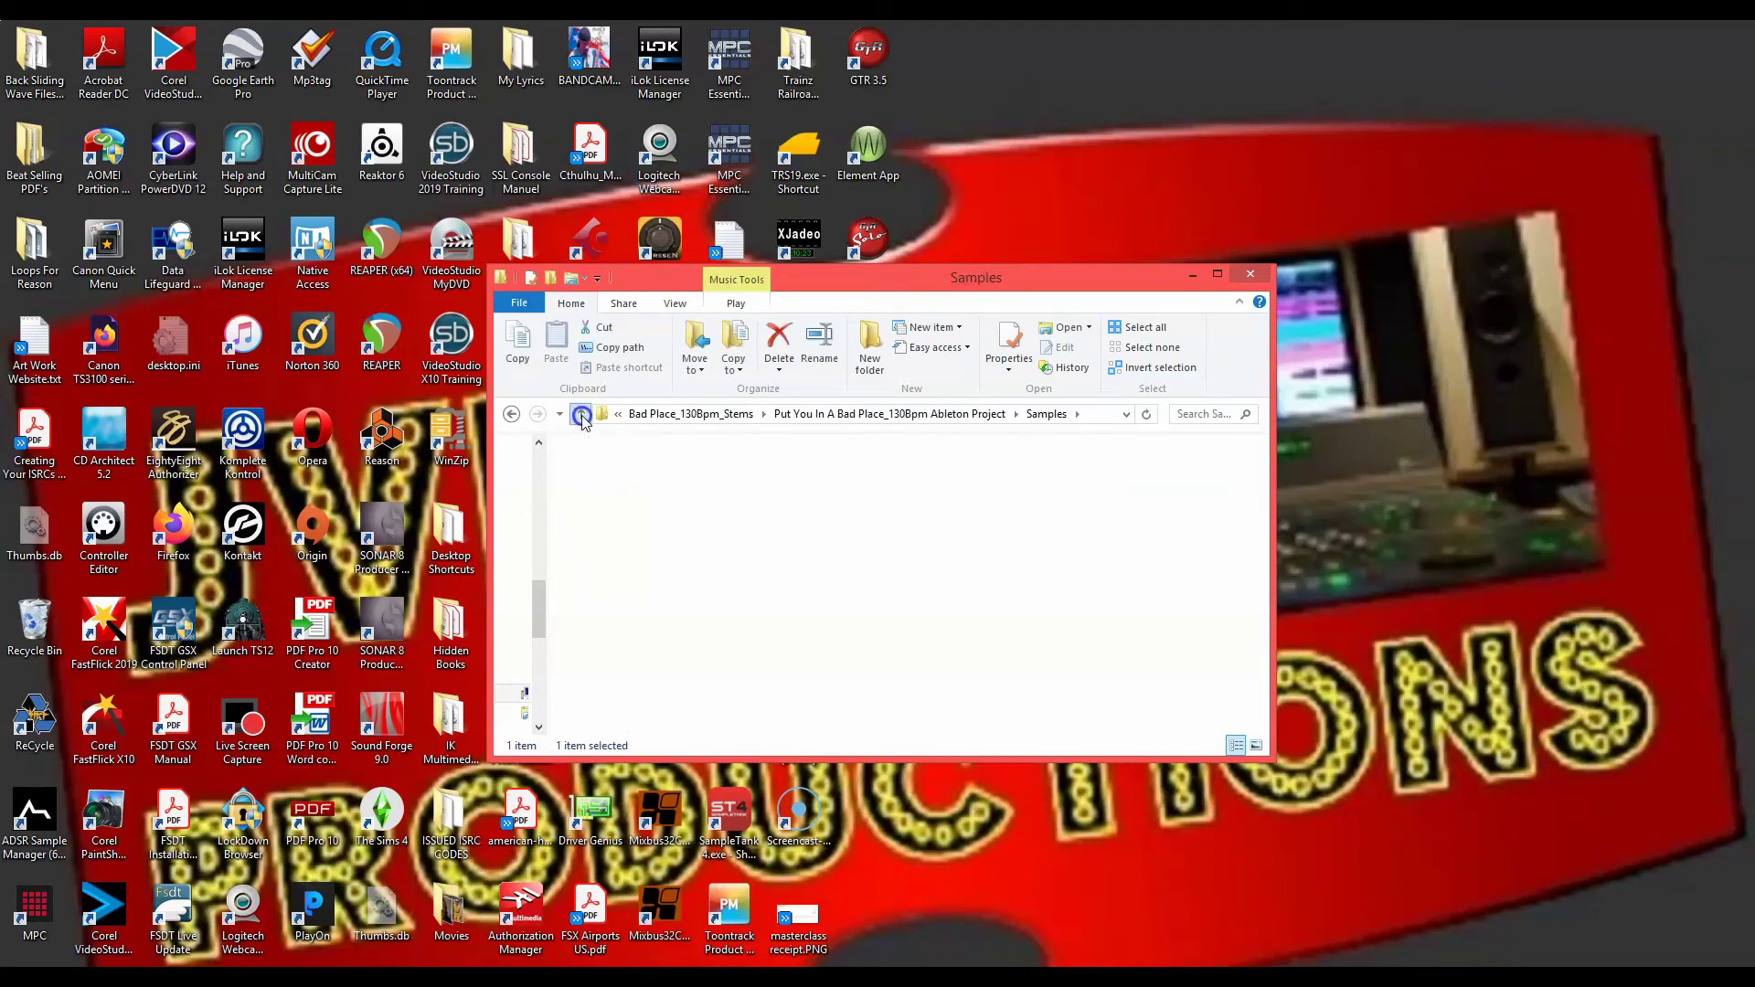
{"action": "left_click", "coordinate": [581, 414]}
{"action": "left_click", "coordinate": [582, 414]}
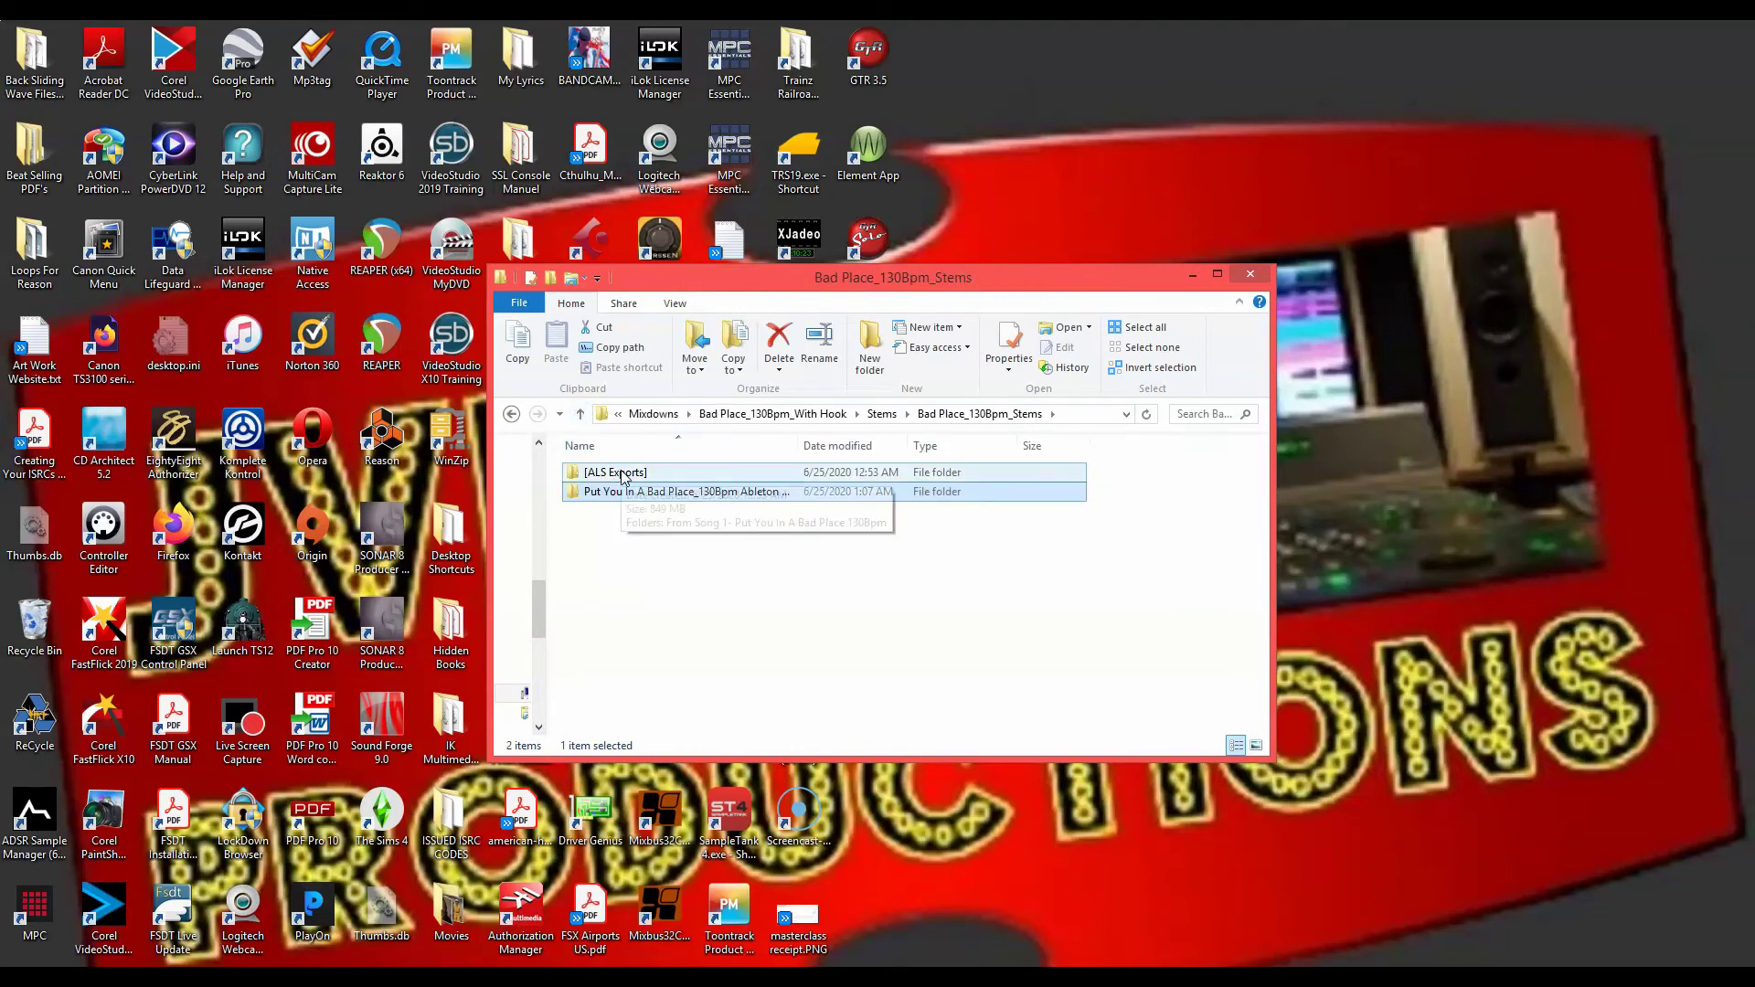
{"action": "left_click", "coordinate": [581, 414]}
{"action": "double_click", "coordinate": [629, 473]}
{"action": "double_click", "coordinate": [629, 473]}
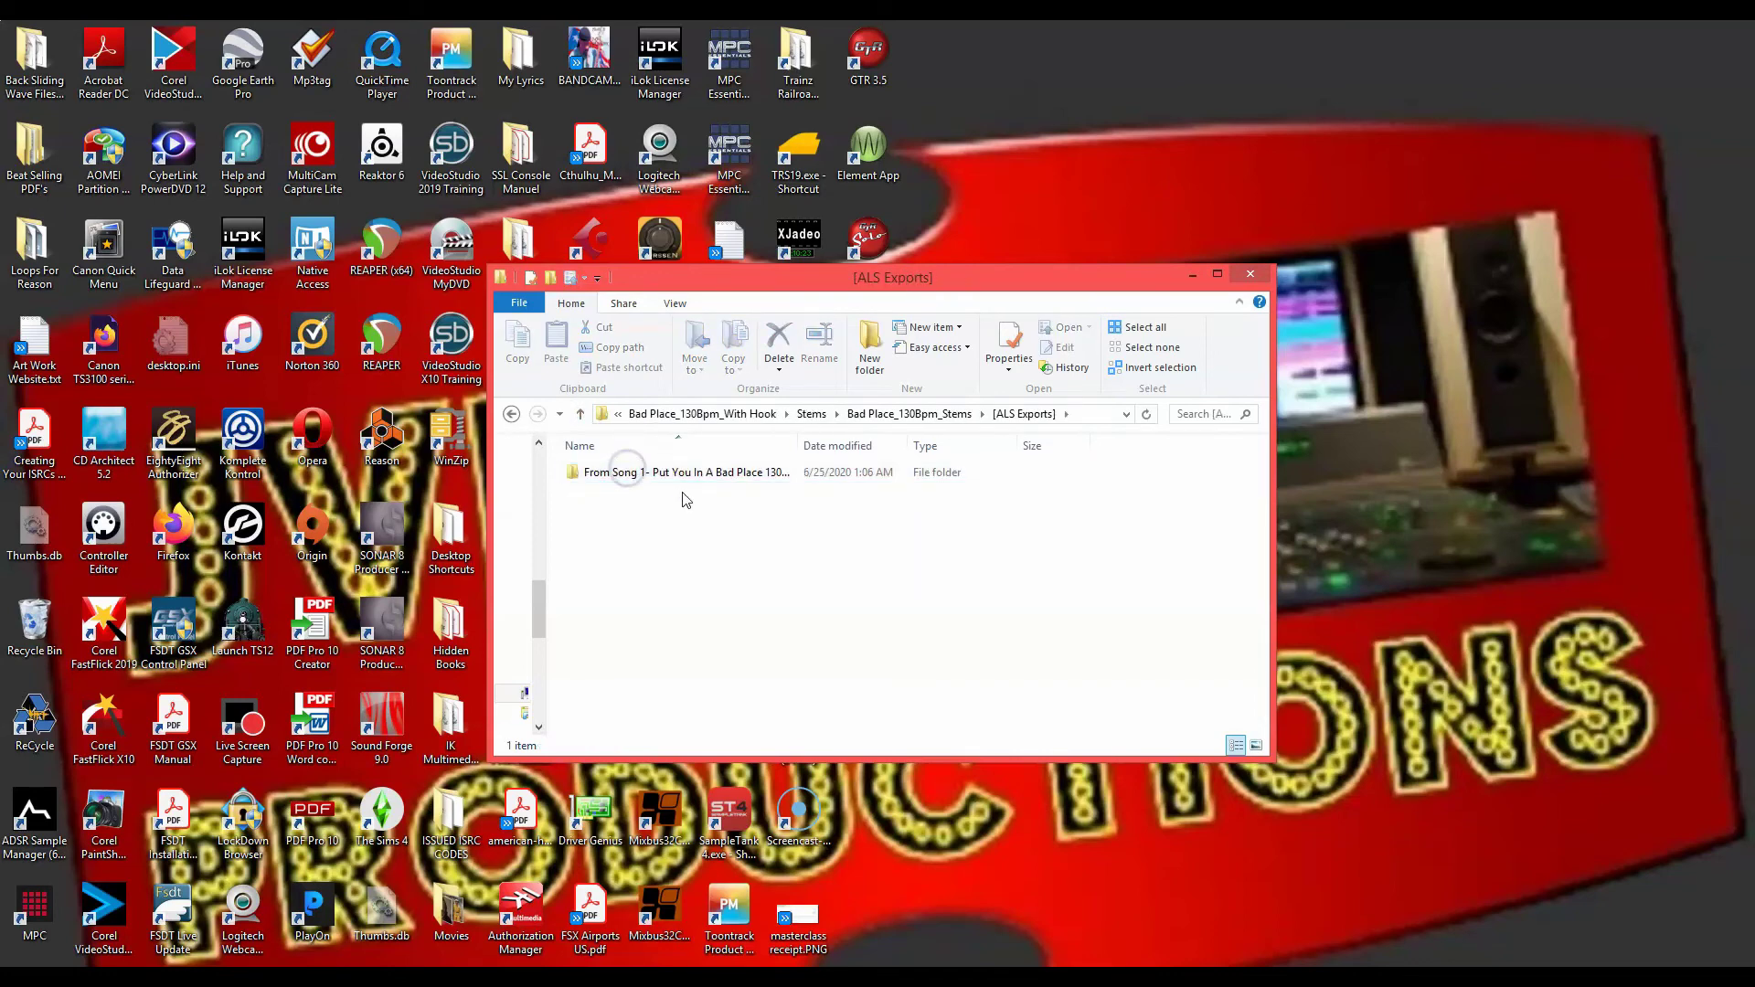
{"action": "double_click", "coordinate": [660, 474]}
{"action": "scroll", "coordinate": [850, 560], "scroll_direction": "down", "scroll_amount": 2}
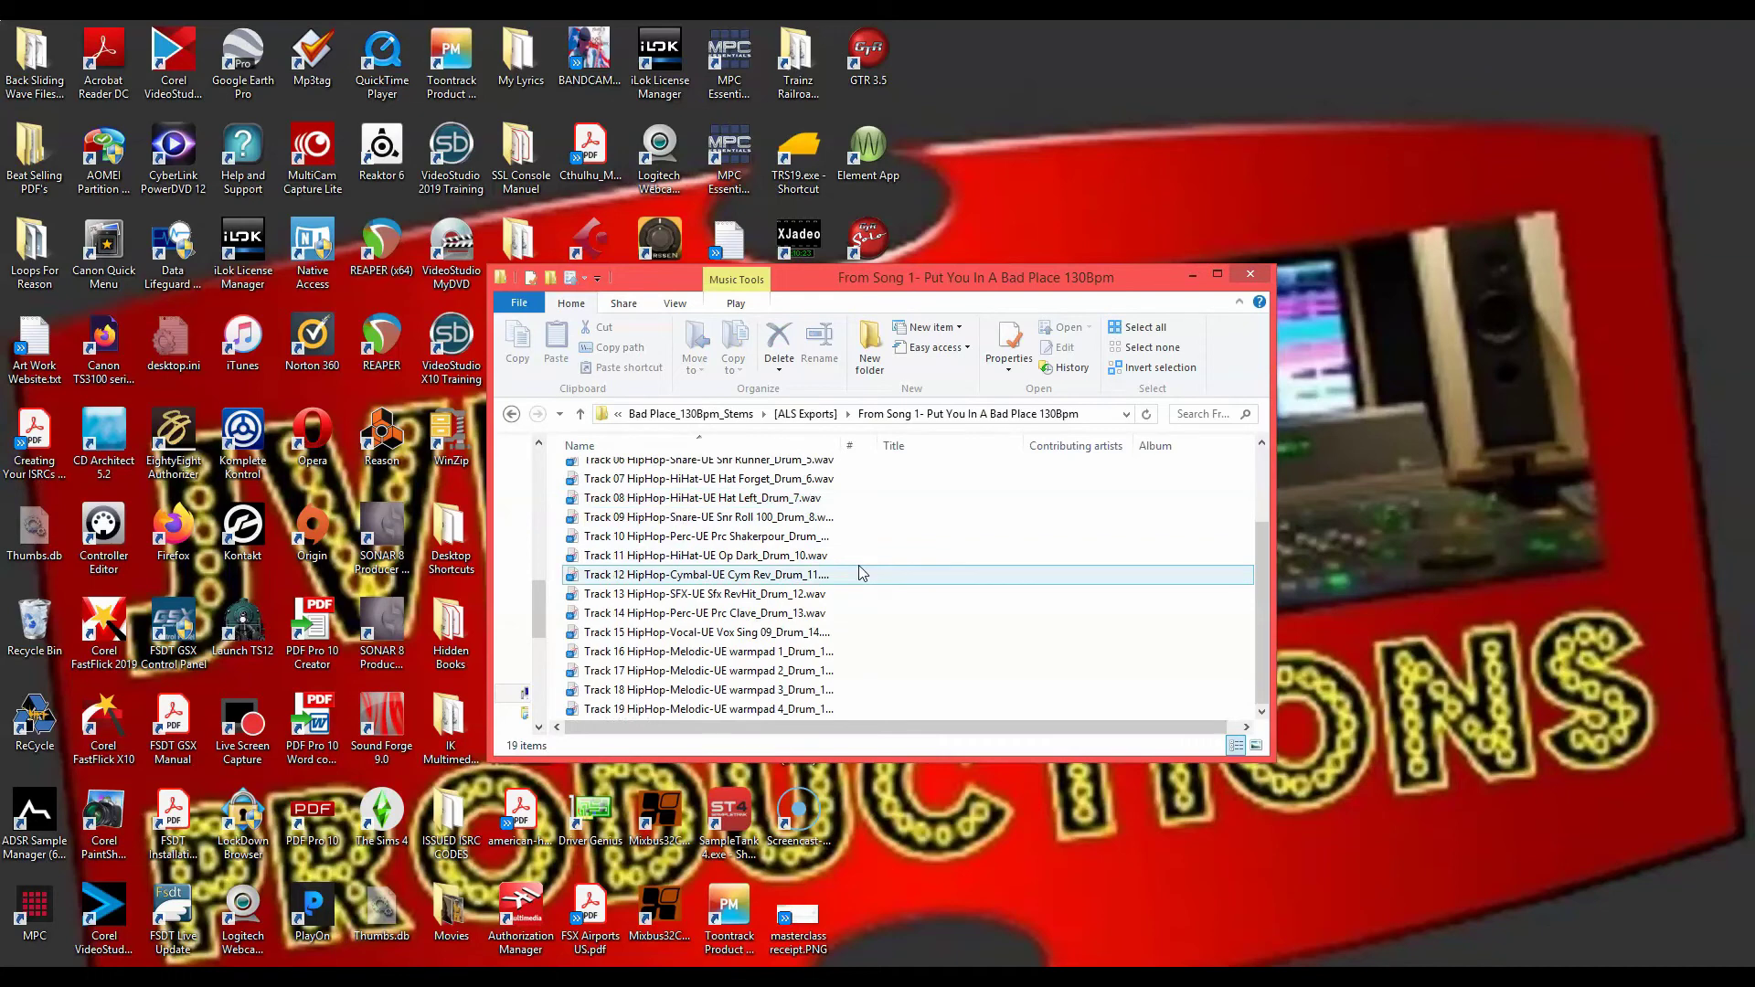
{"action": "scroll", "coordinate": [862, 573], "scroll_direction": "up", "scroll_amount": 2}
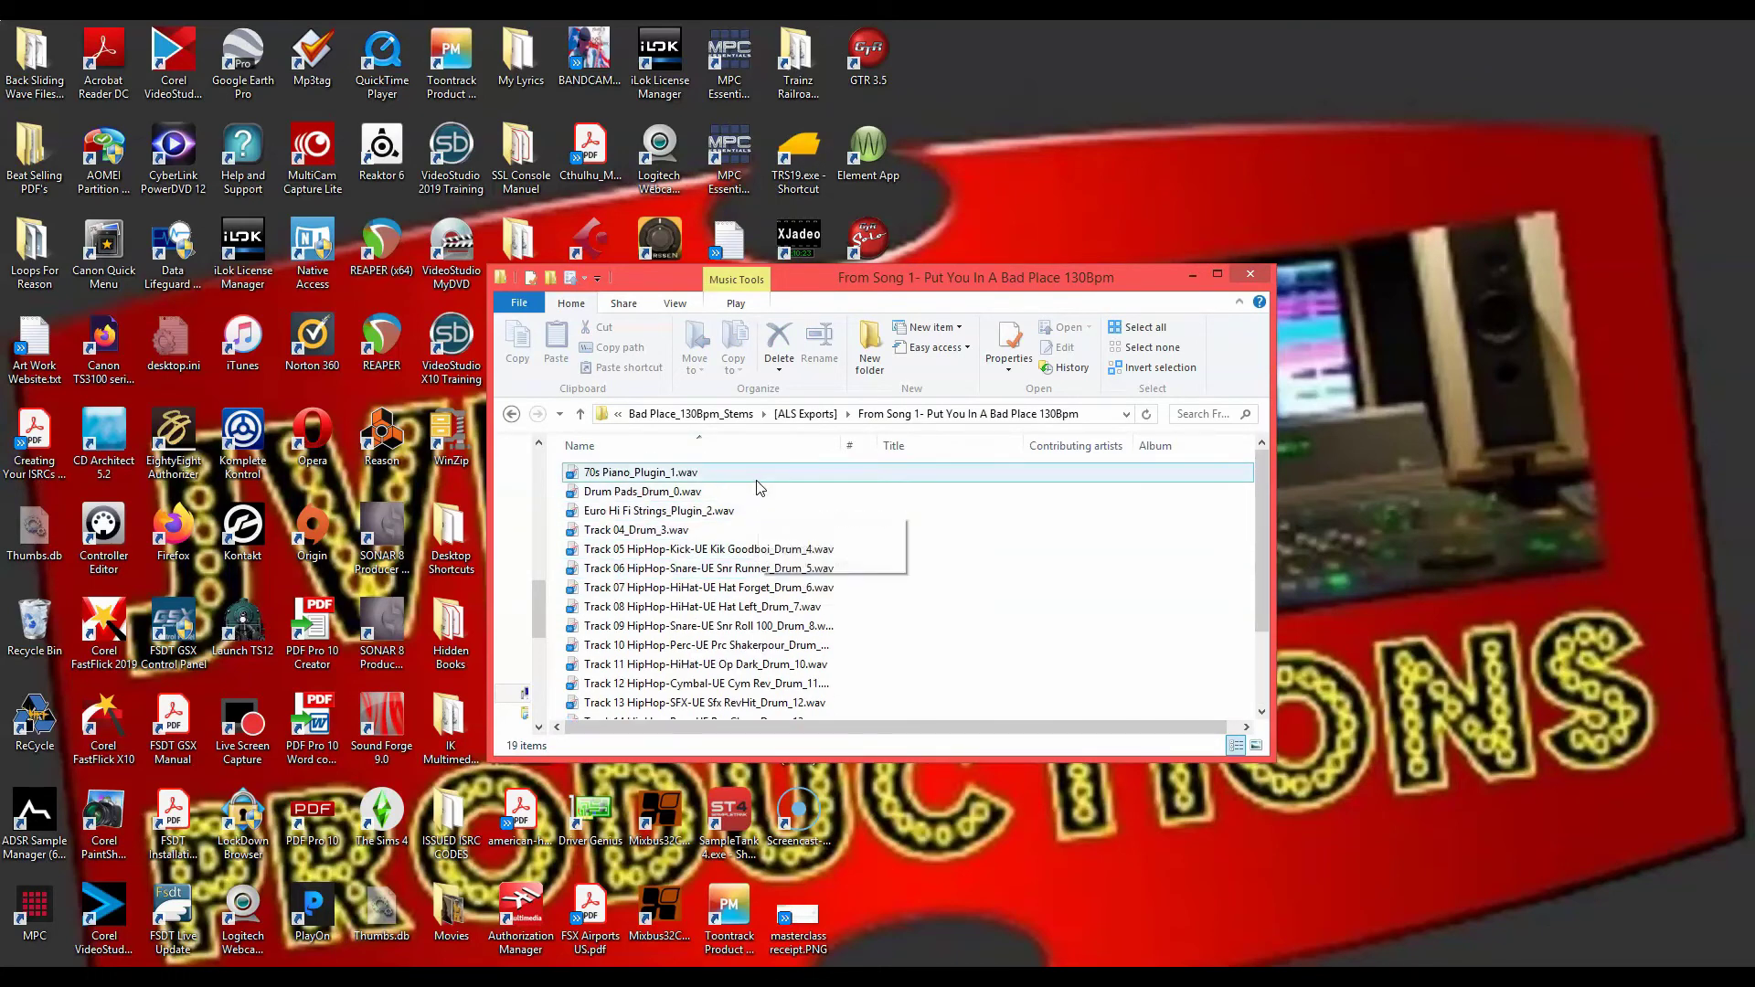
{"action": "left_click", "coordinate": [580, 414]}
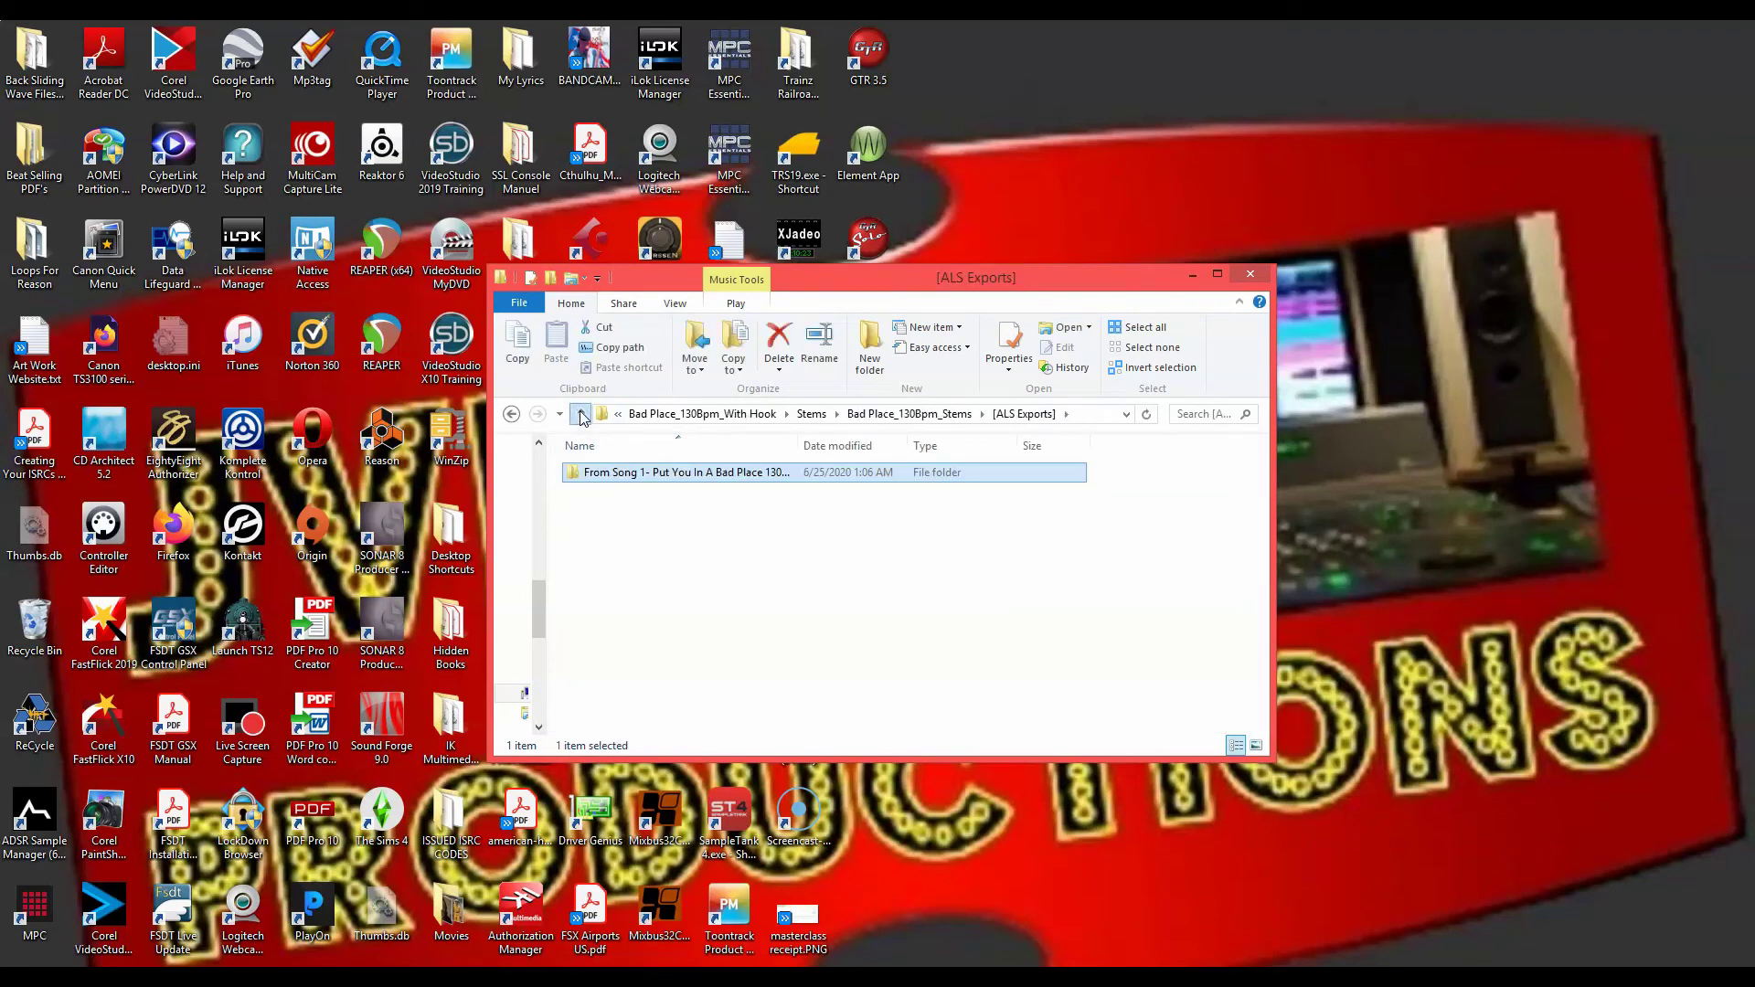
{"action": "left_click", "coordinate": [580, 414]}
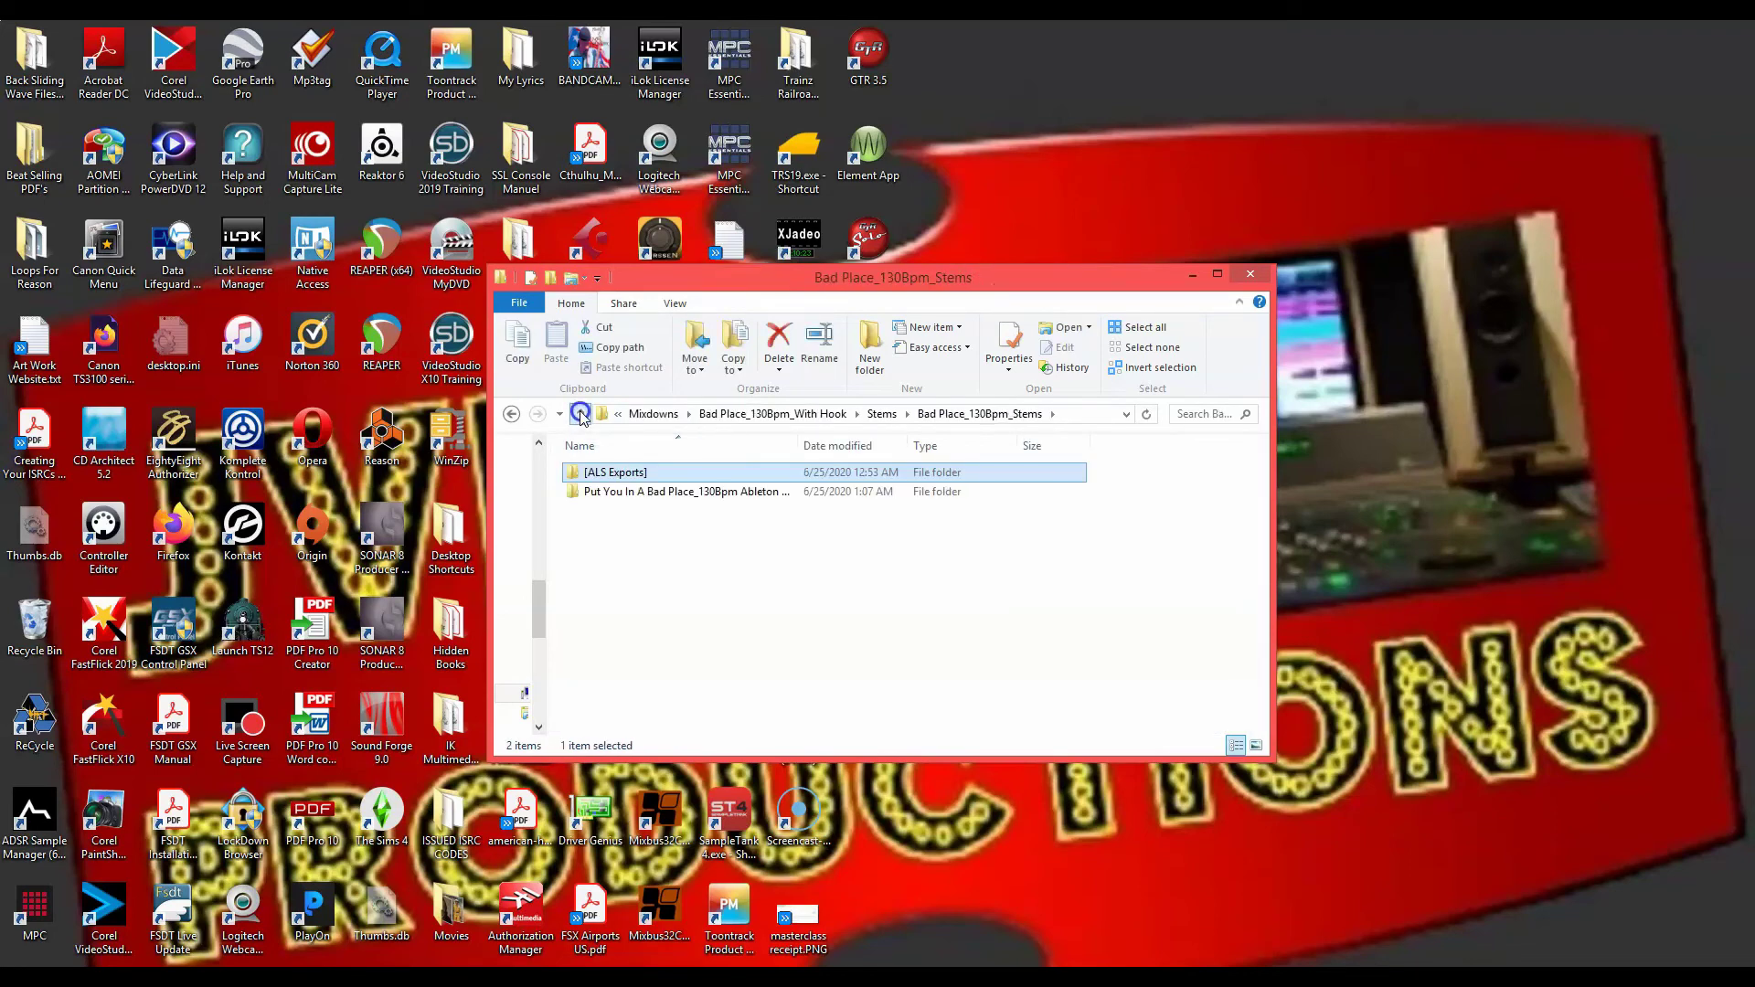
{"action": "double_click", "coordinate": [631, 473]}
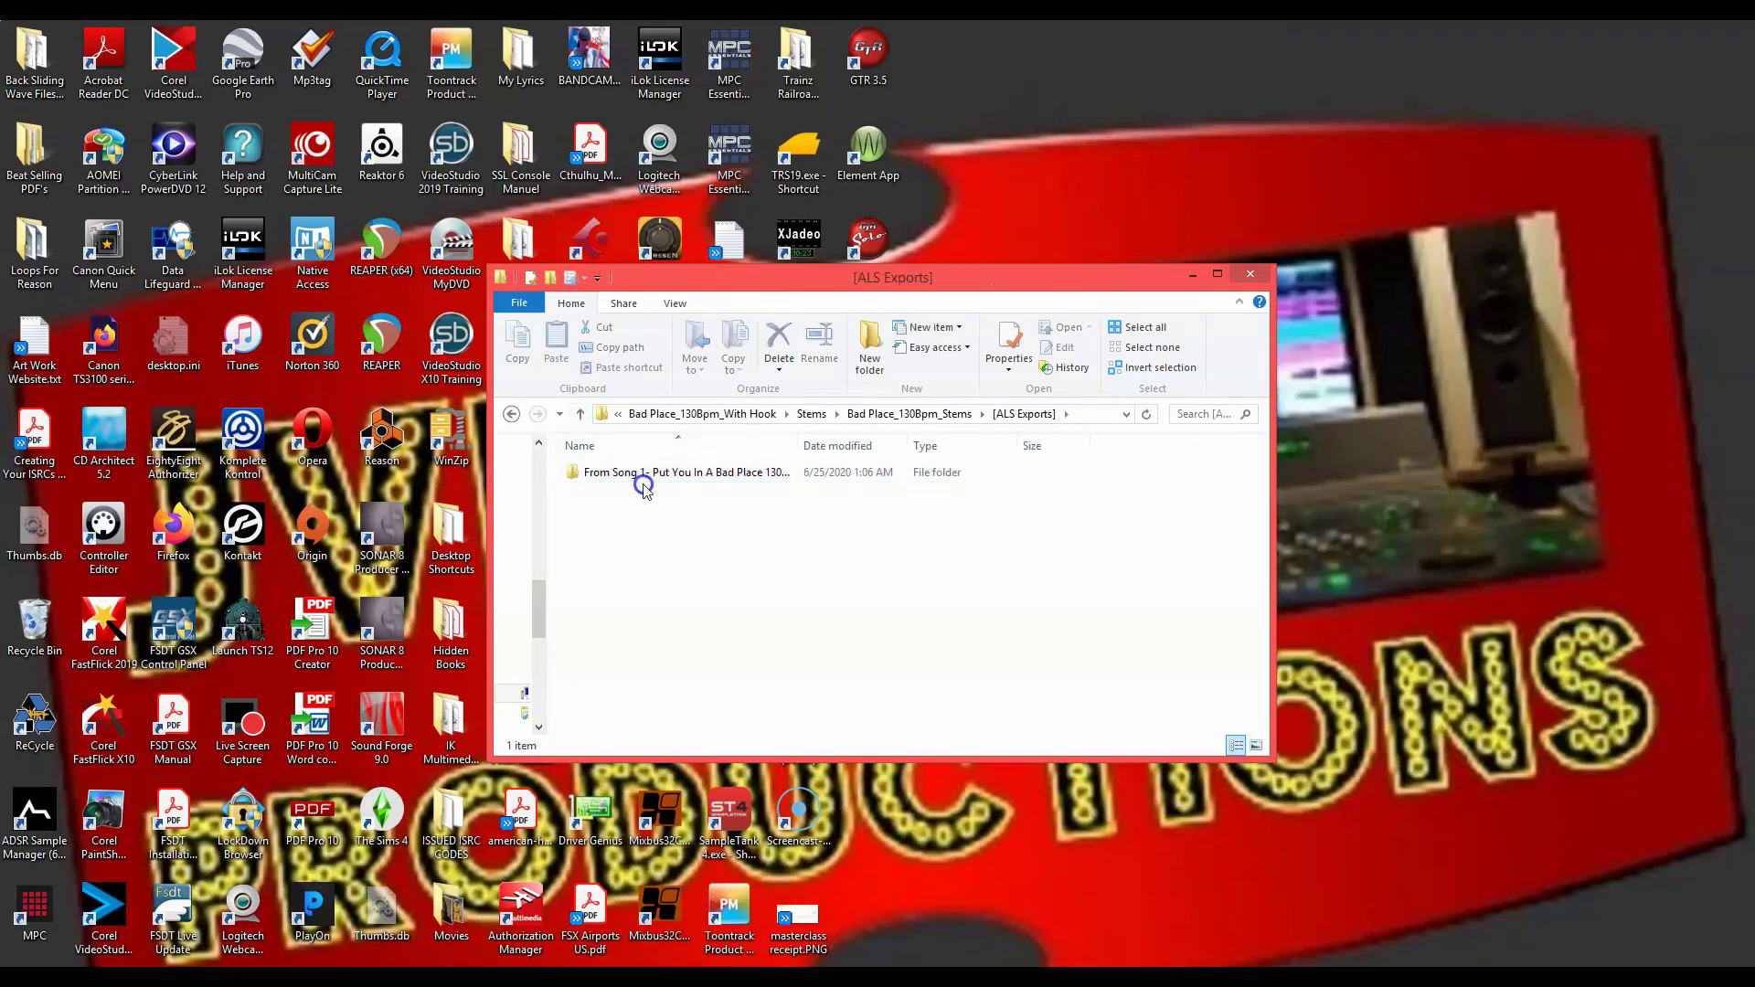
Recheck the song's stems folder in [ALS Exports], then return to the Bad Place_130Bpm_Stems folder.
{"action": "double_click", "coordinate": [648, 473]}
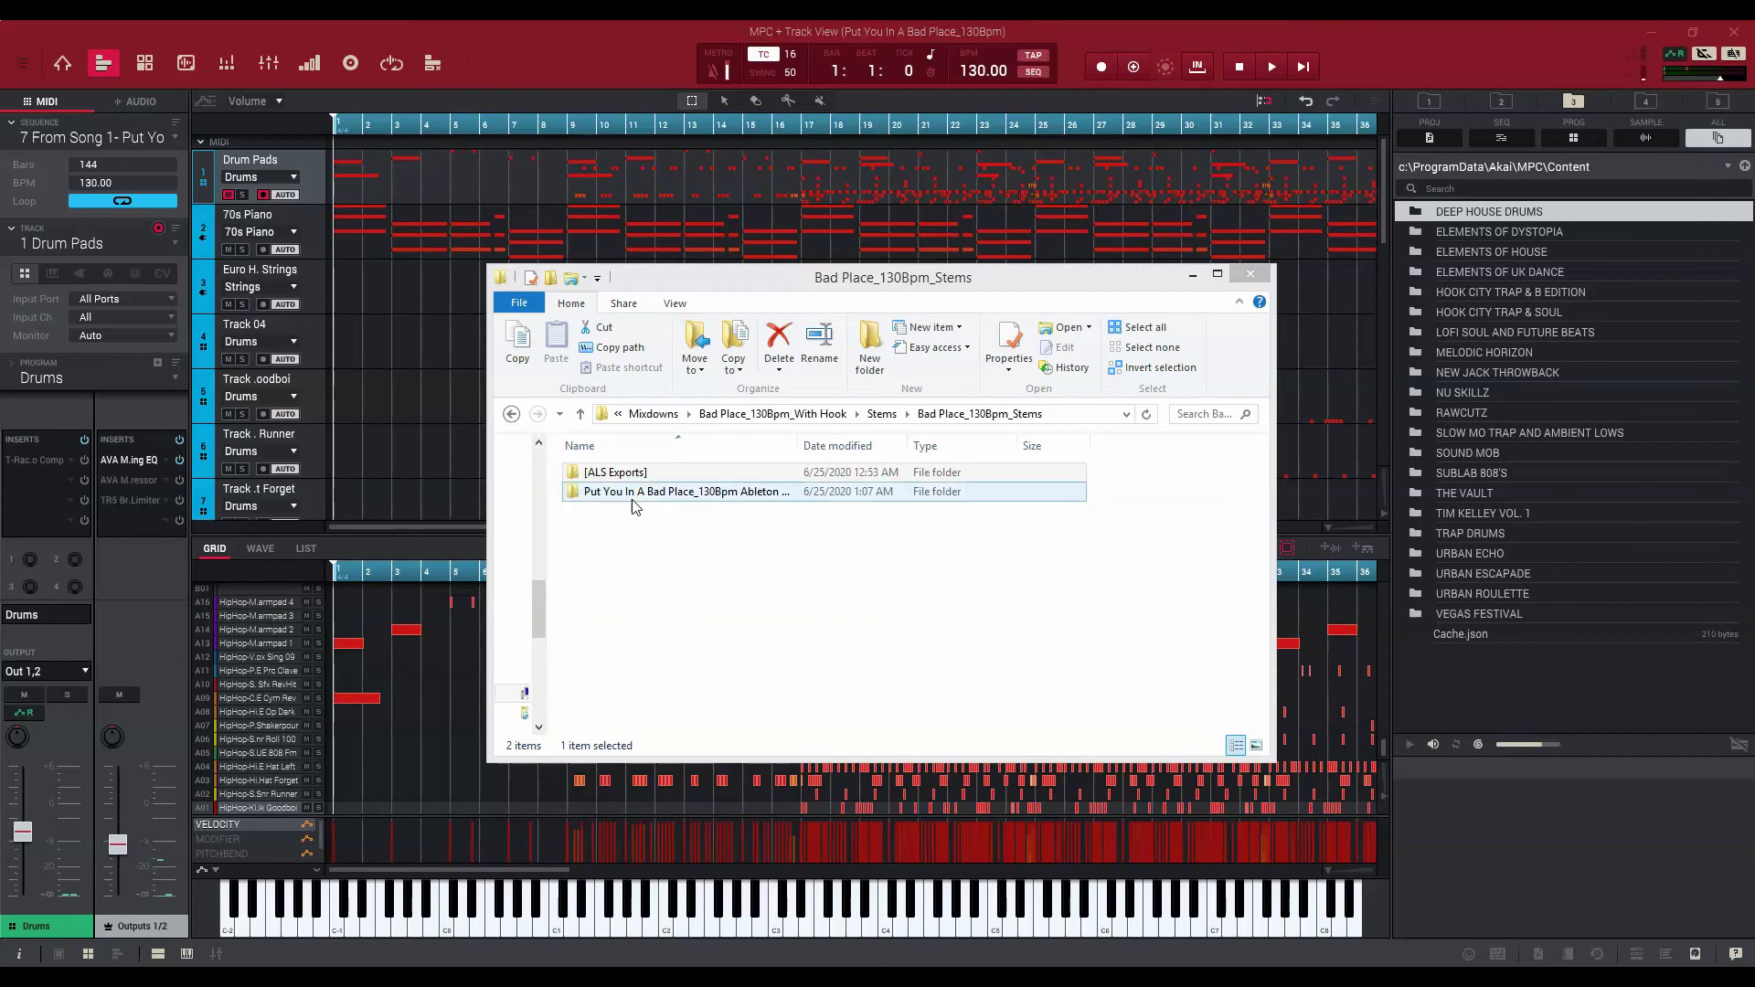
{"action": "left_click", "coordinate": [626, 477]}
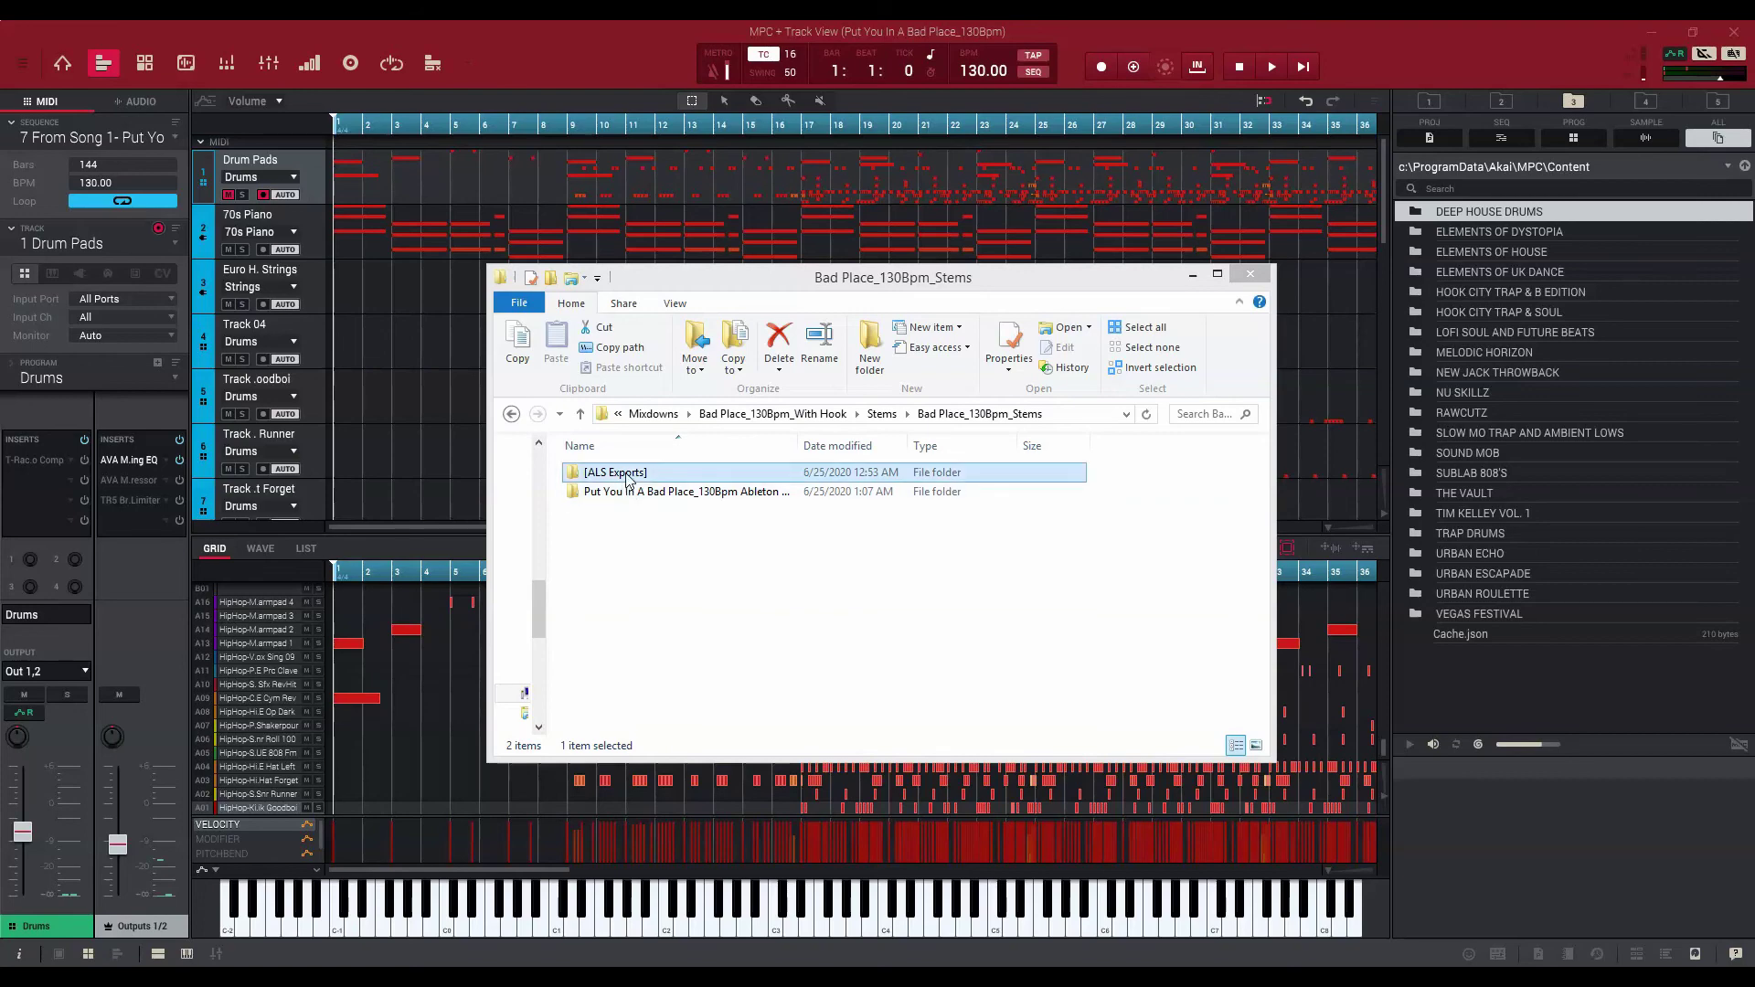
{"action": "double_click", "coordinate": [627, 475]}
{"action": "double_click", "coordinate": [627, 476]}
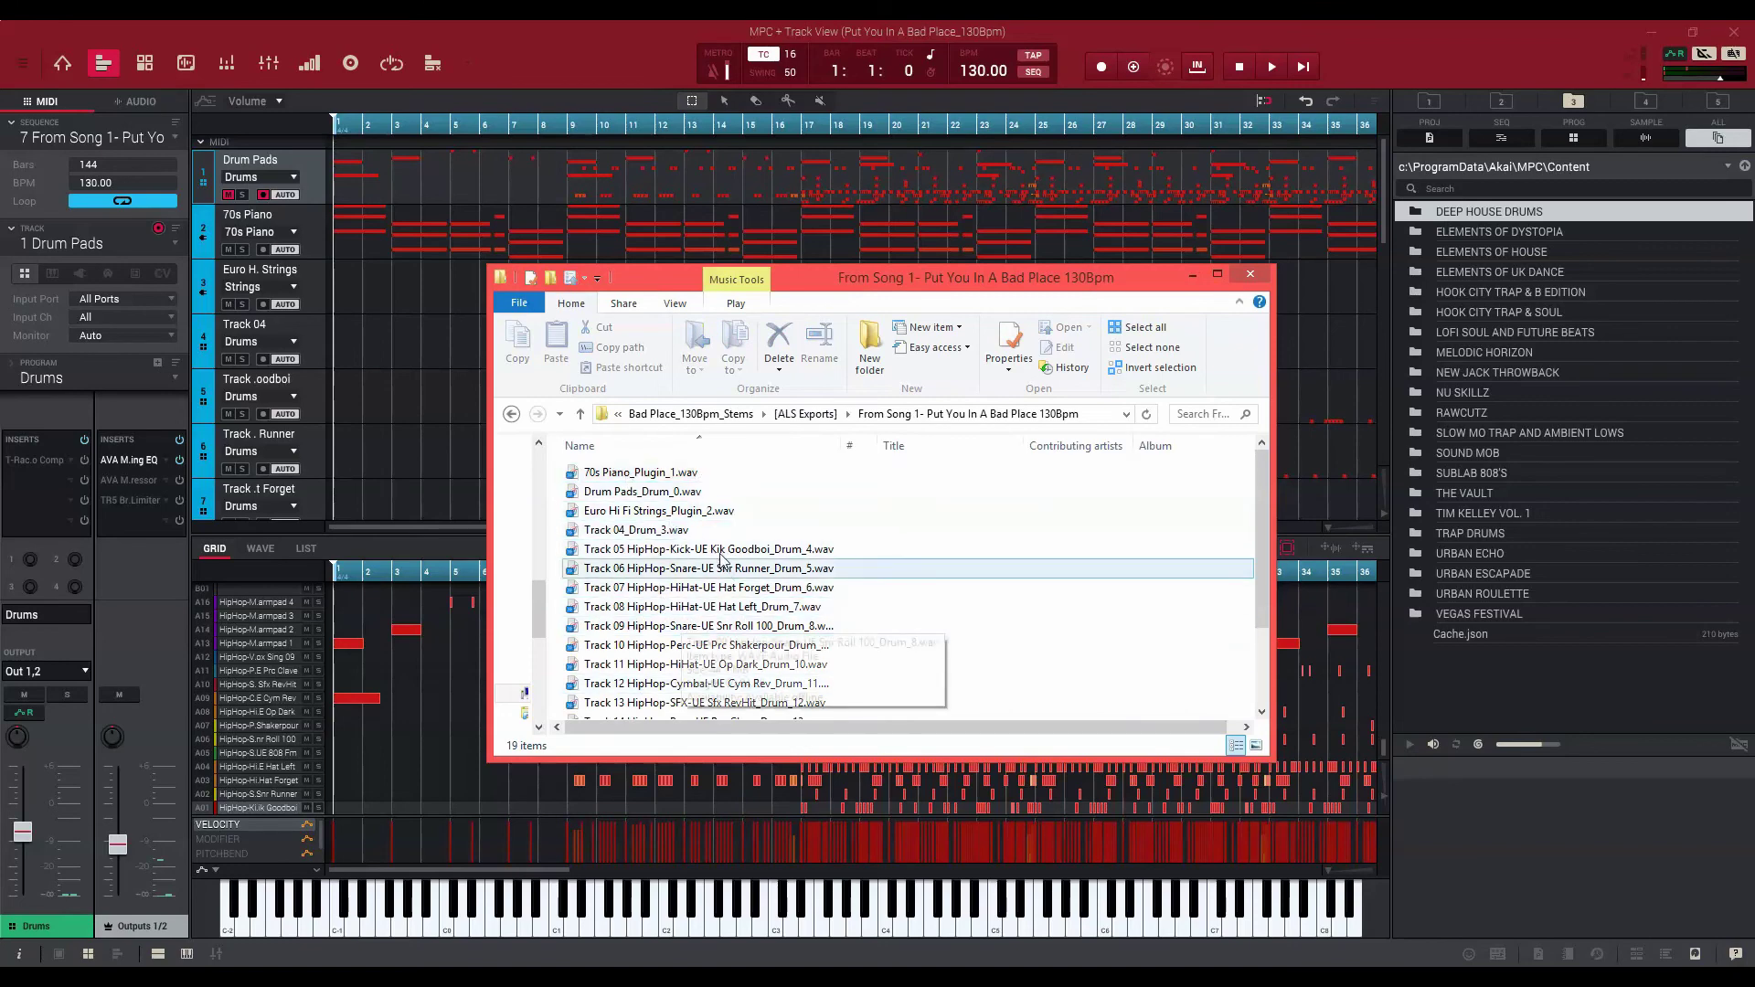
{"action": "left_click", "coordinate": [580, 415]}
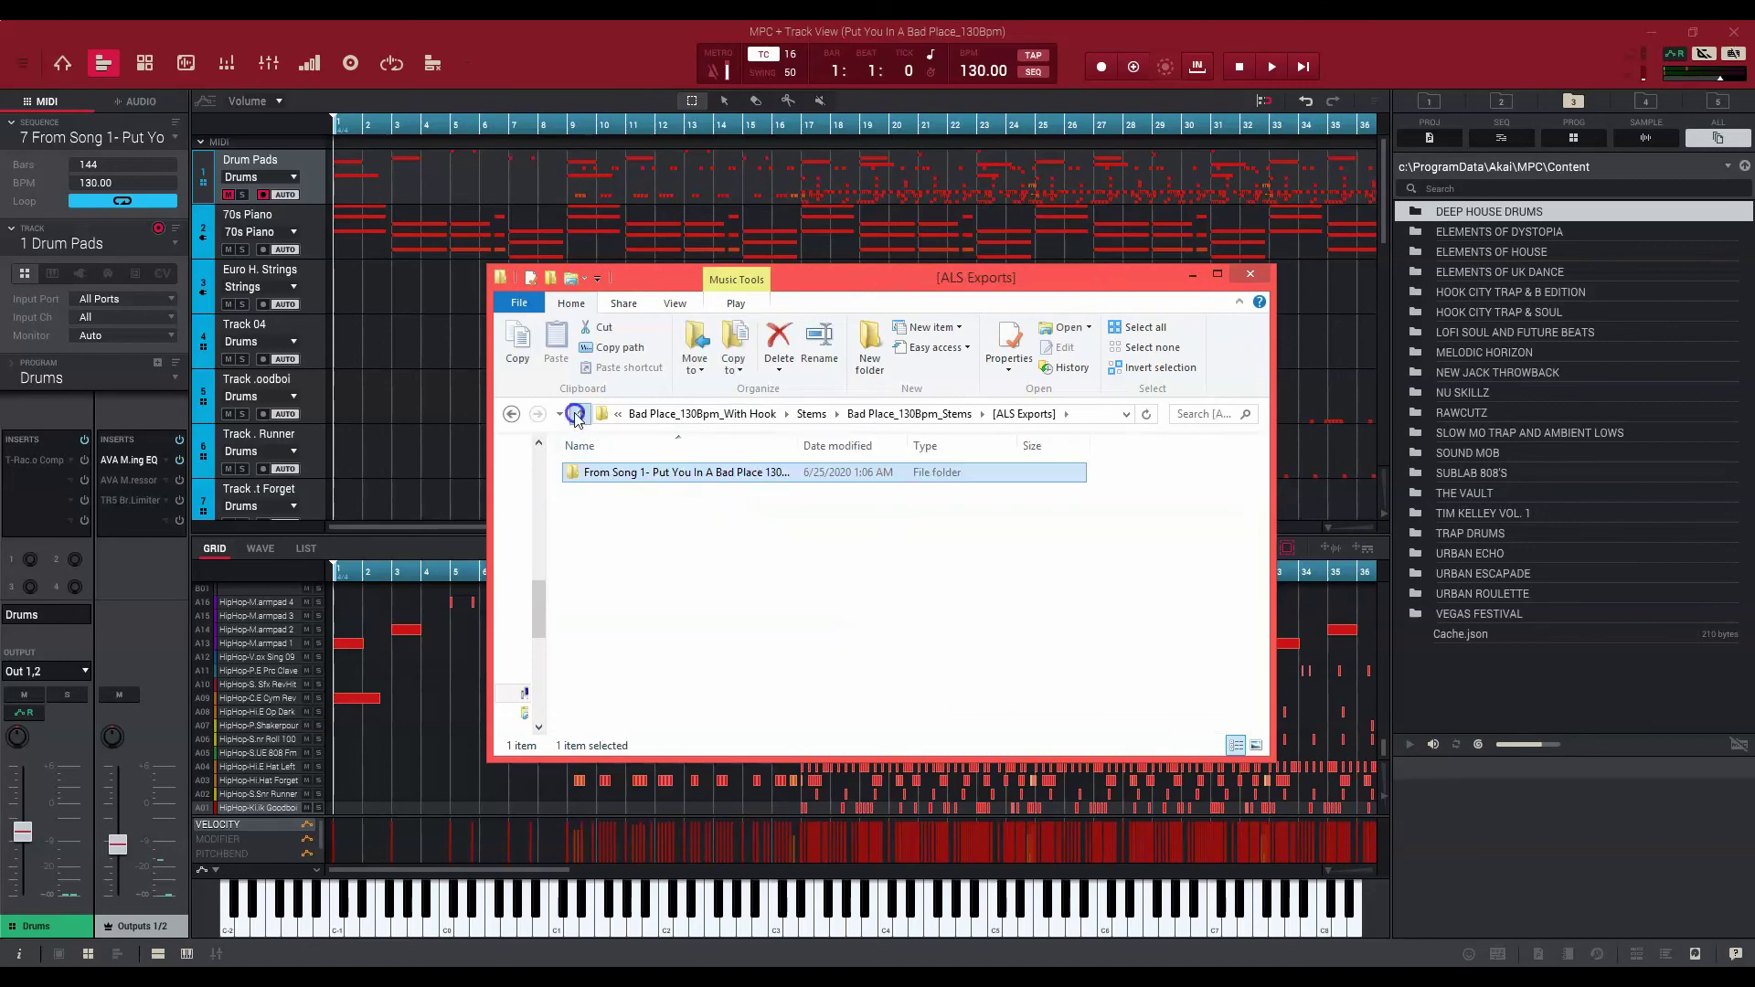
{"action": "left_click", "coordinate": [579, 415]}
Inspect the Ableton project's Samples > Imported folder, then widen the Name column to show both .als files.
{"action": "double_click", "coordinate": [637, 494]}
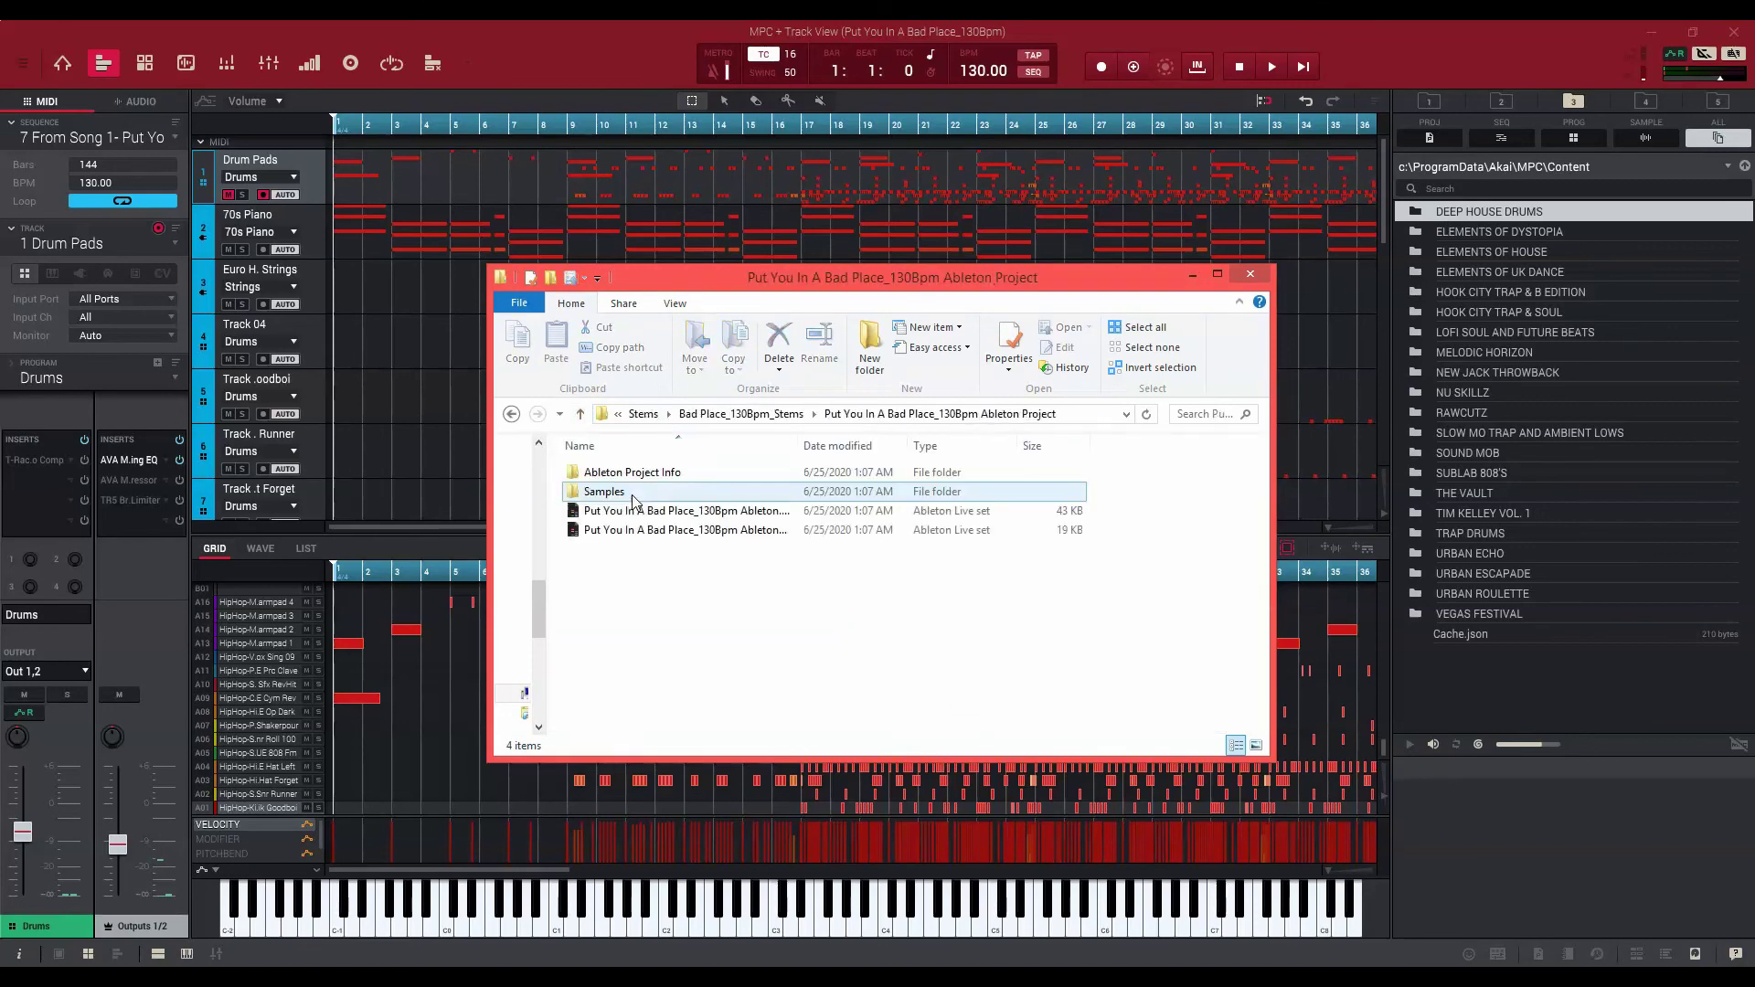
{"action": "double_click", "coordinate": [609, 493]}
{"action": "double_click", "coordinate": [607, 475]}
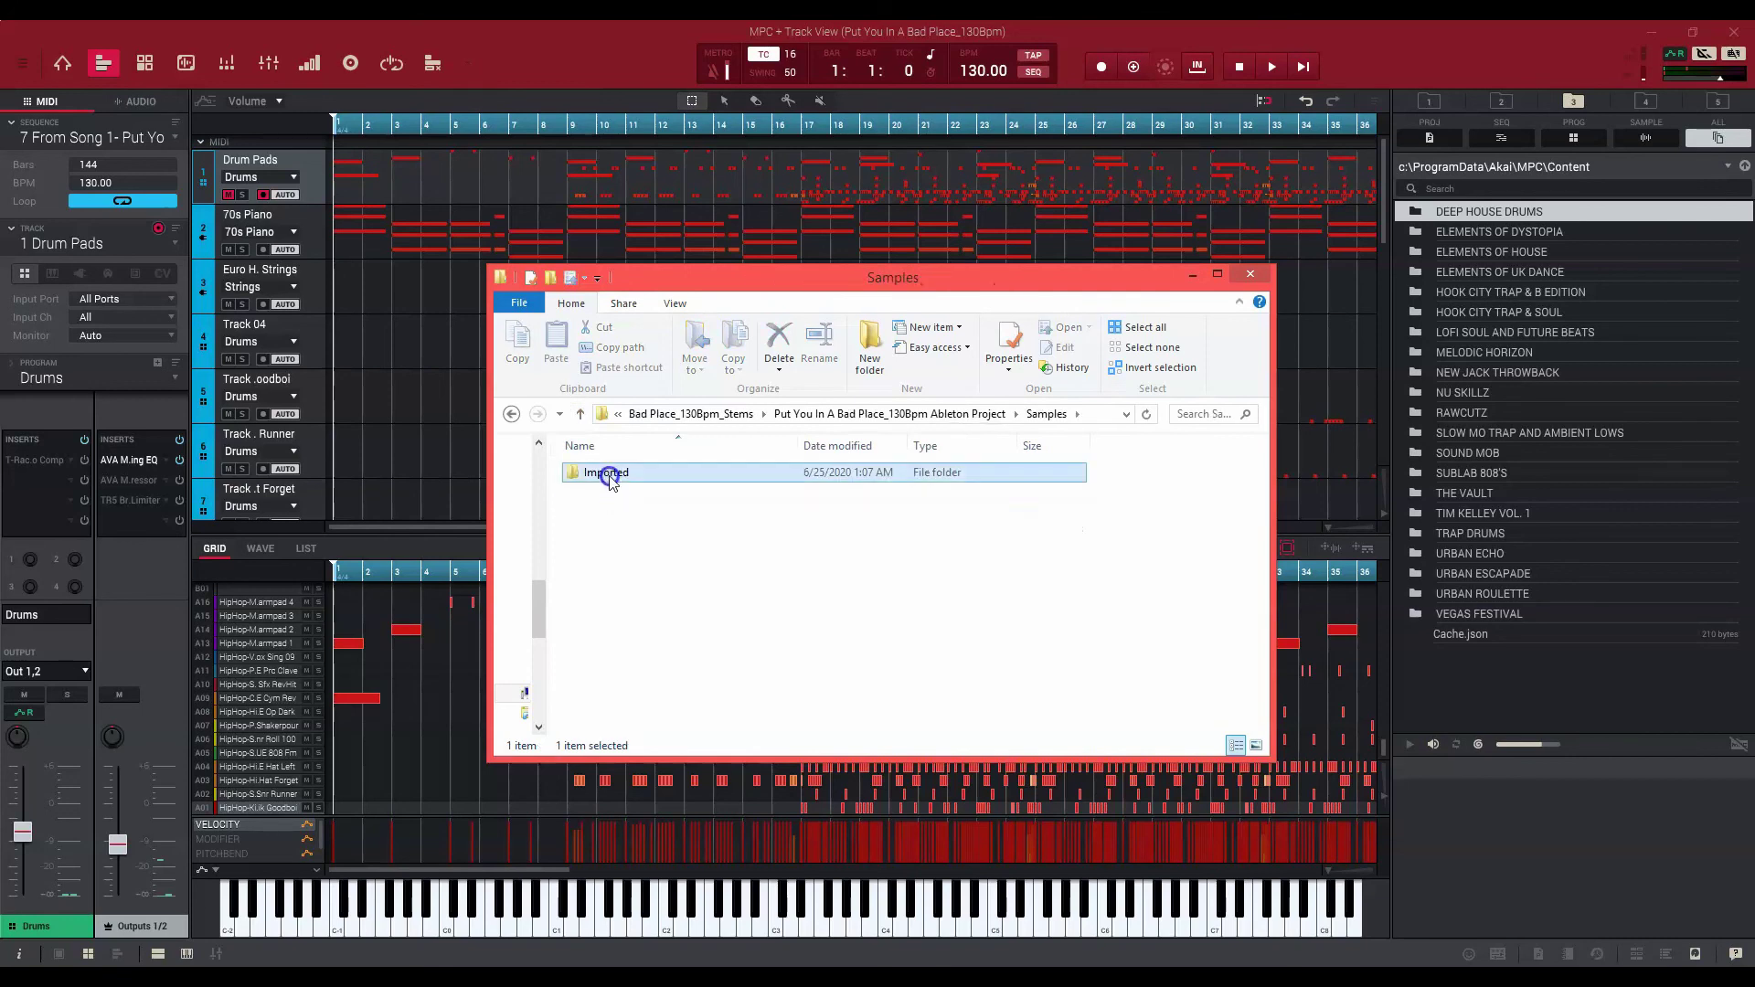
{"action": "left_click", "coordinate": [582, 415]}
{"action": "left_click", "coordinate": [582, 415]}
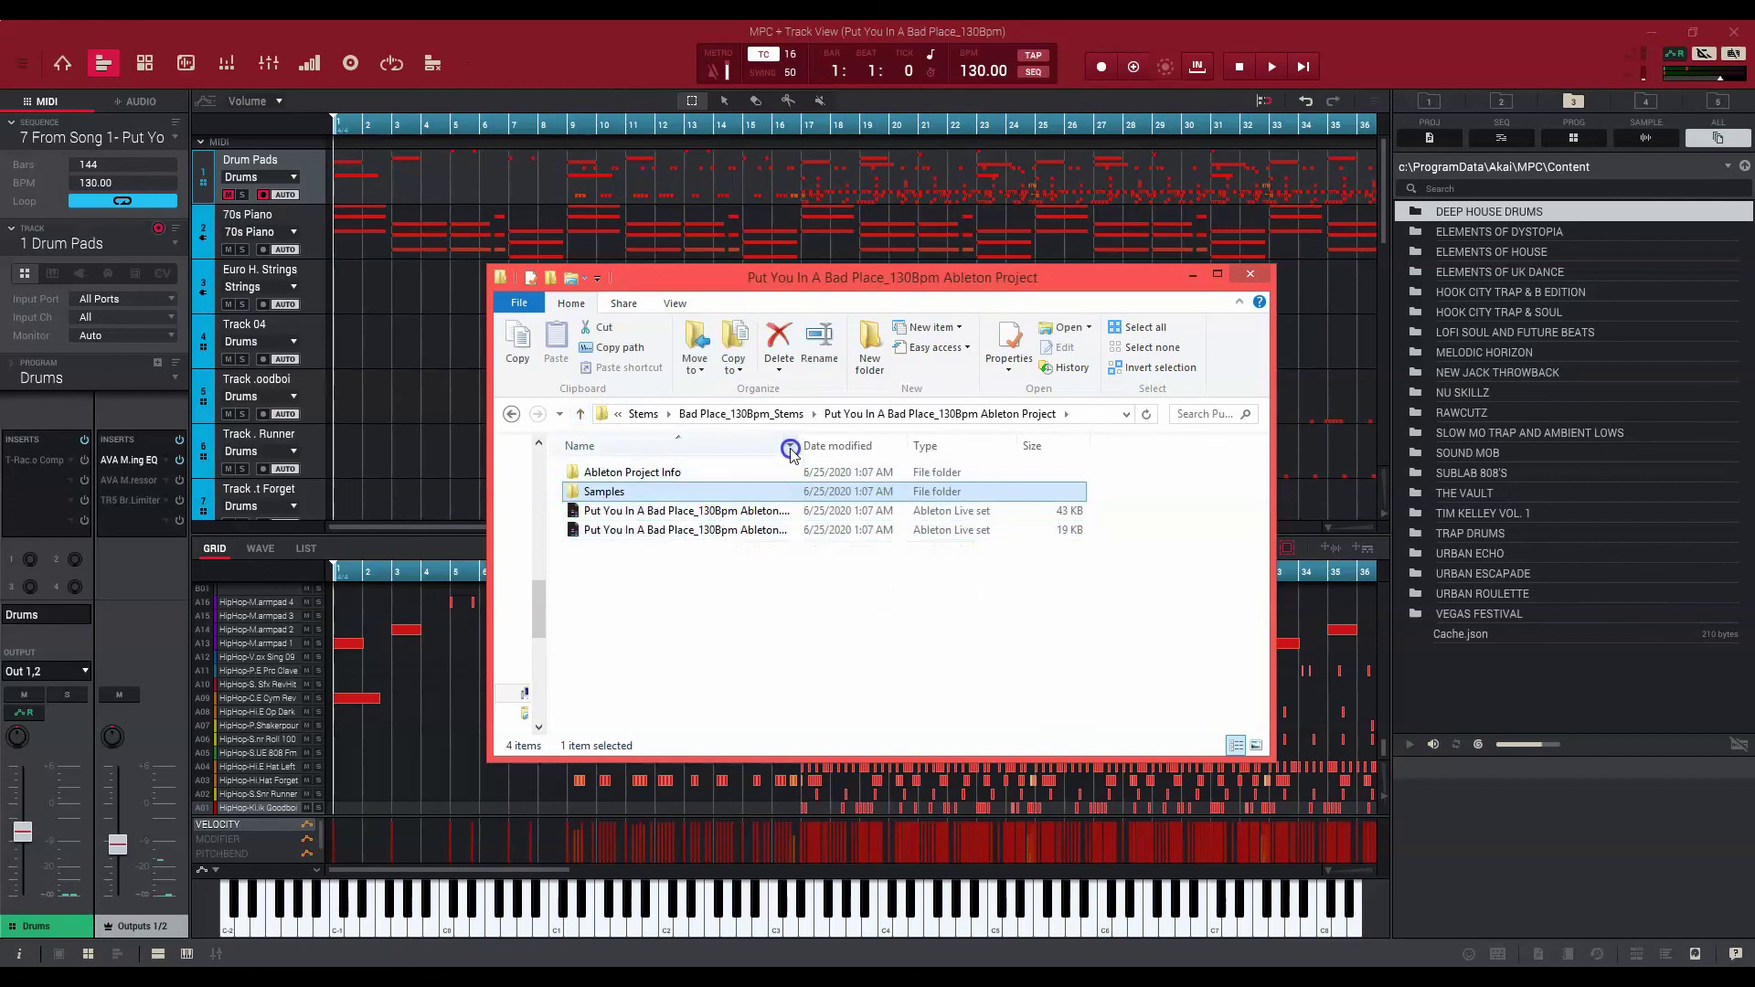
{"action": "left_click_drag", "start_coordinate": [796, 448], "coordinate": [845, 448]}
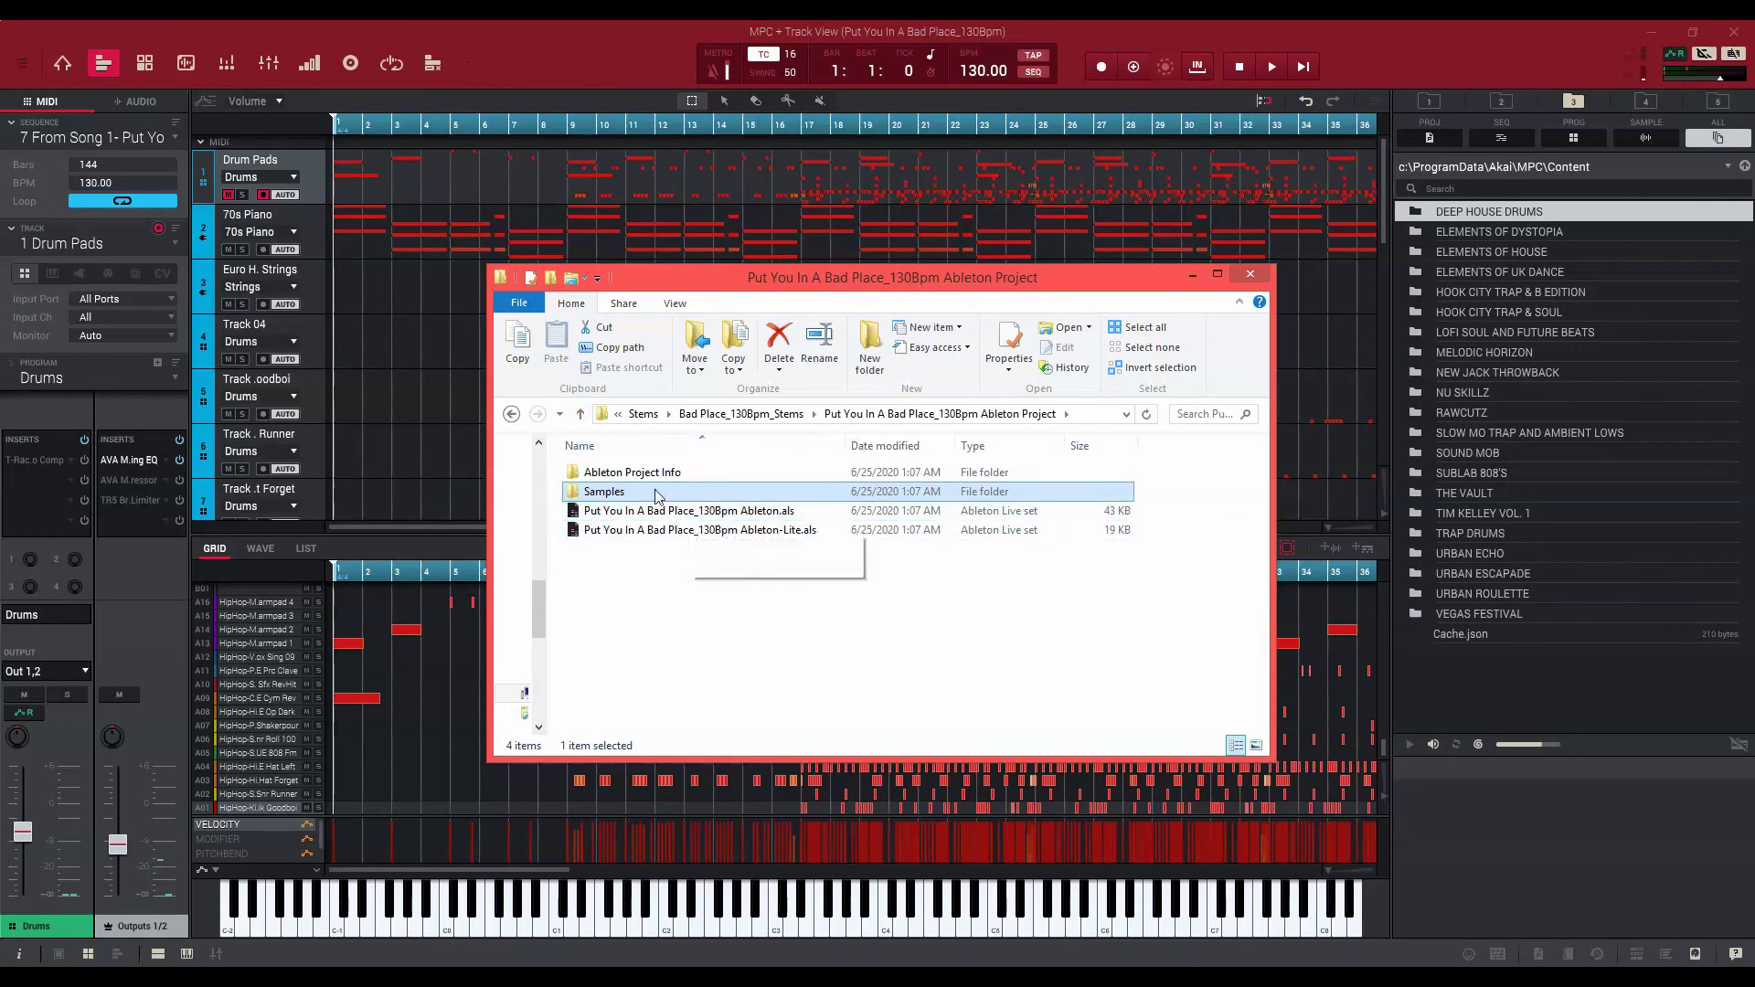
Minimize the Explorer window so MPC's Track View for sequence 7 is in front.
{"action": "left_click", "coordinate": [1193, 273]}
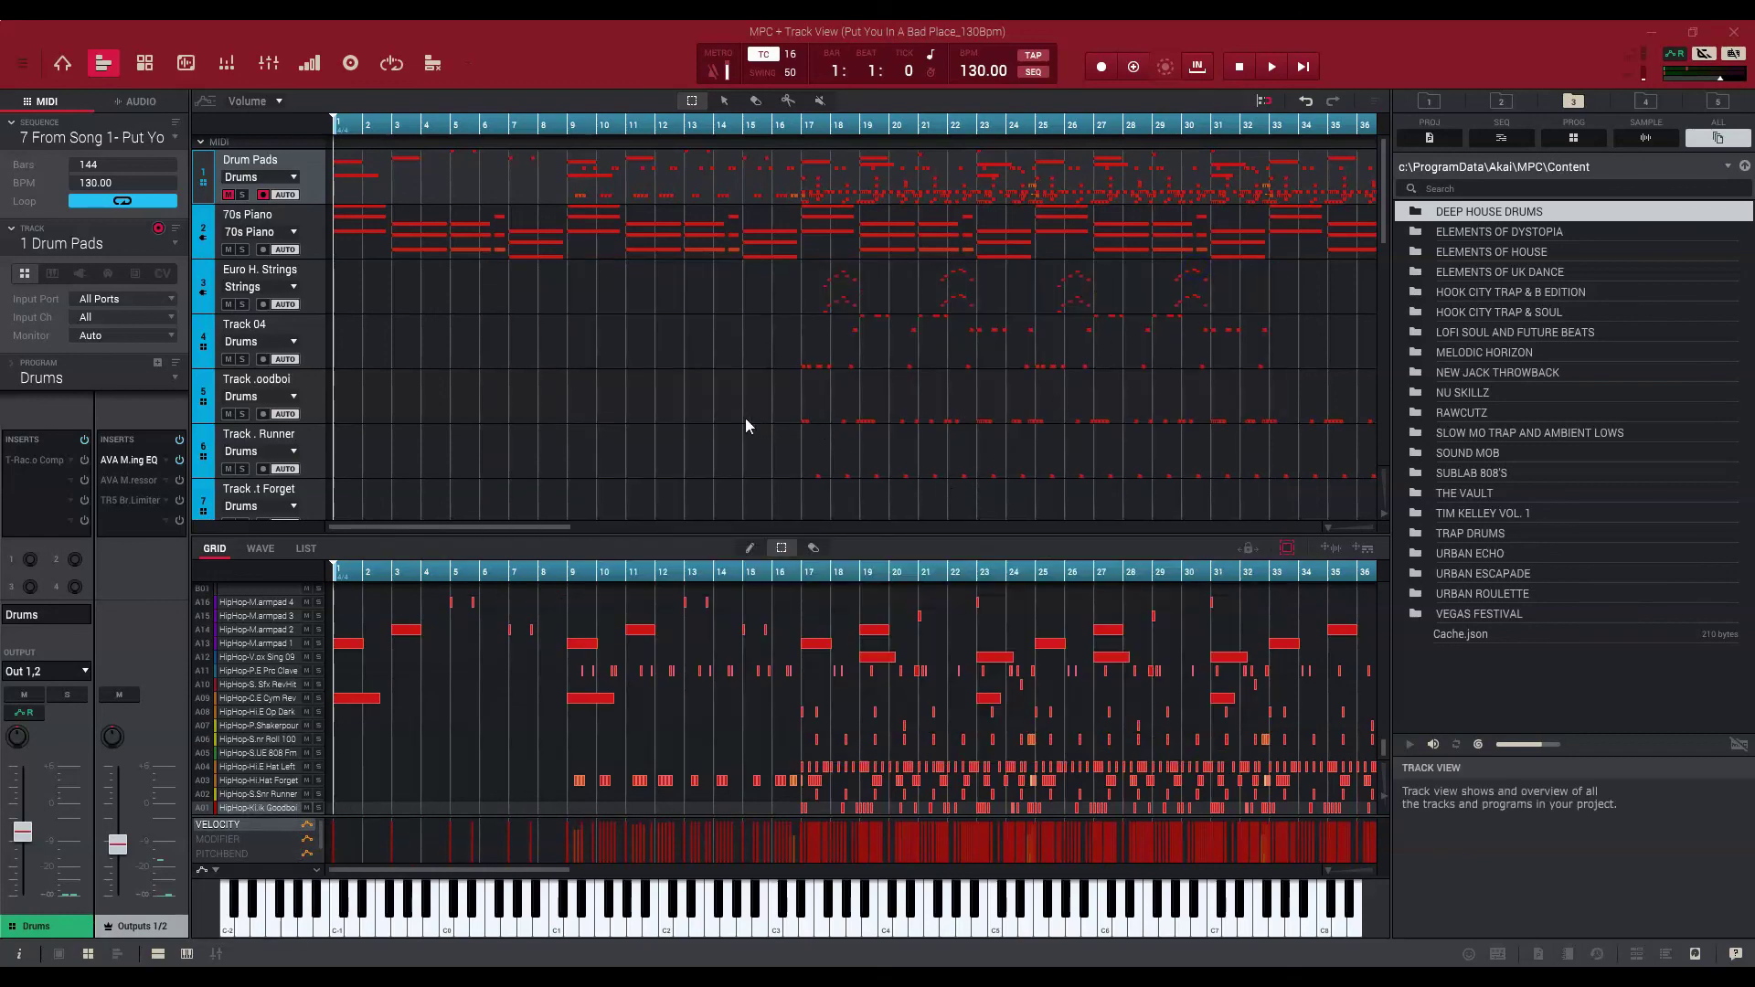